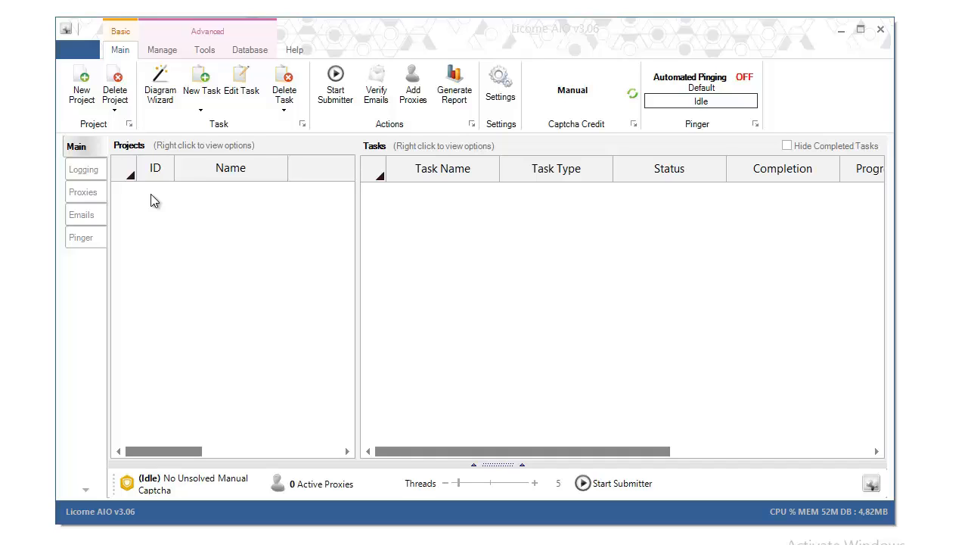
# Step: Dismiss the no-project warning and add a new project named MyFirstSite
pyautogui.click(168, 106)
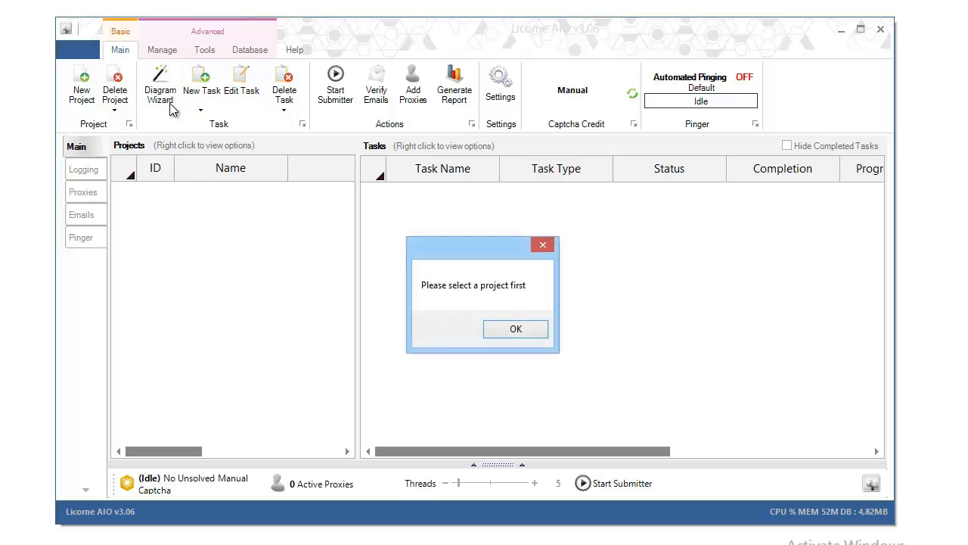
pyautogui.click(524, 330)
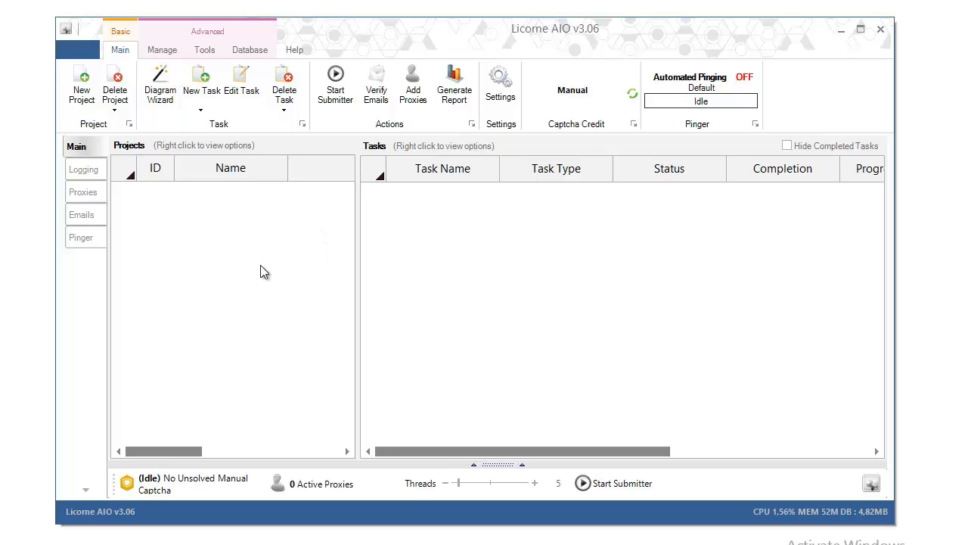
pyautogui.click(82, 92)
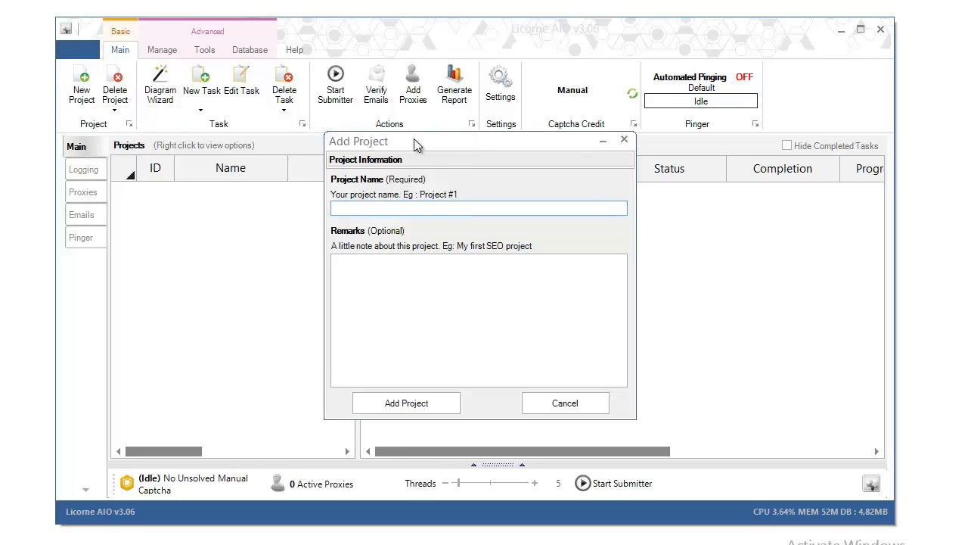
pyautogui.moveTo(414, 146); pyautogui.dragTo(424, 103)
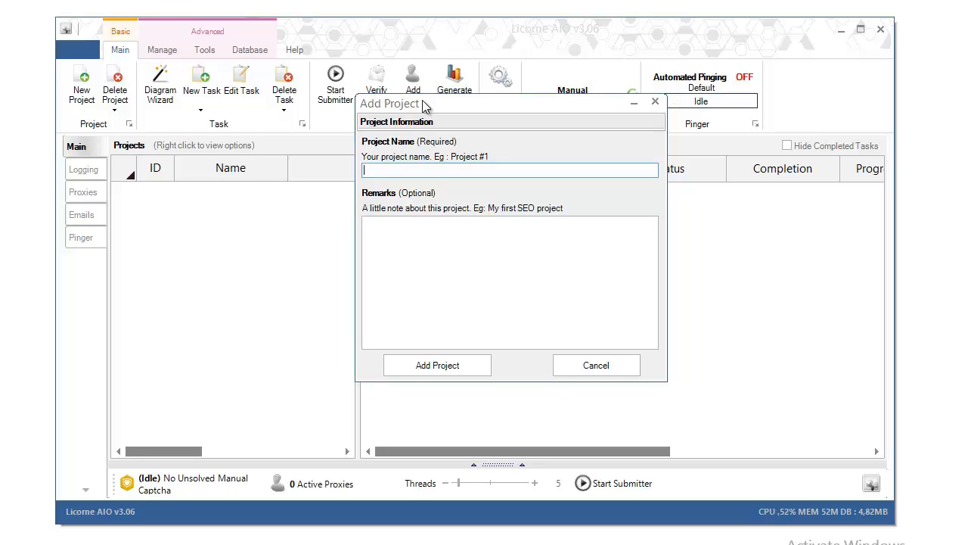
pyautogui.write('MyFirstSite')
pyautogui.click(412, 360)
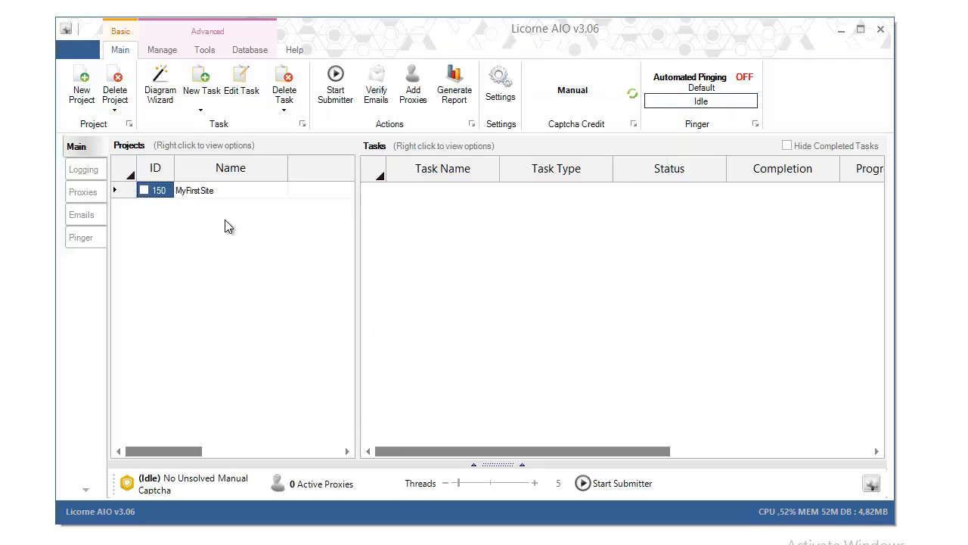
# Step: Select the MyFirstSite project, widen its Name column, and launch the Diagram Wizard
pyautogui.click(180, 192)
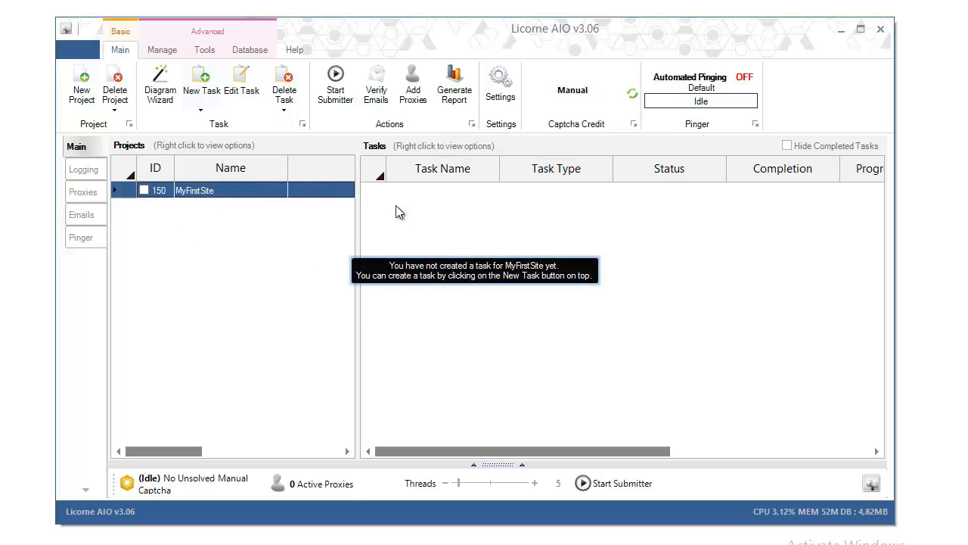
pyautogui.click(200, 112)
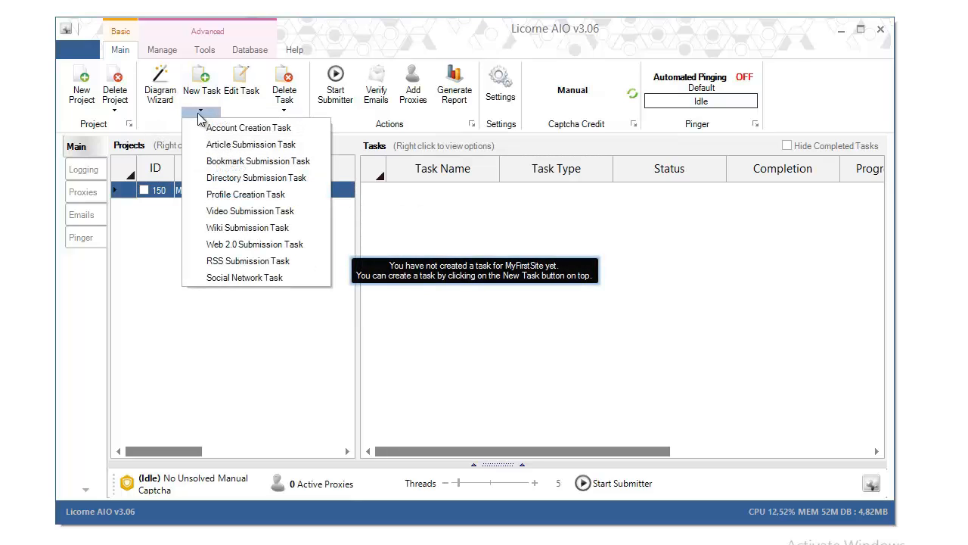
pyautogui.click(249, 113)
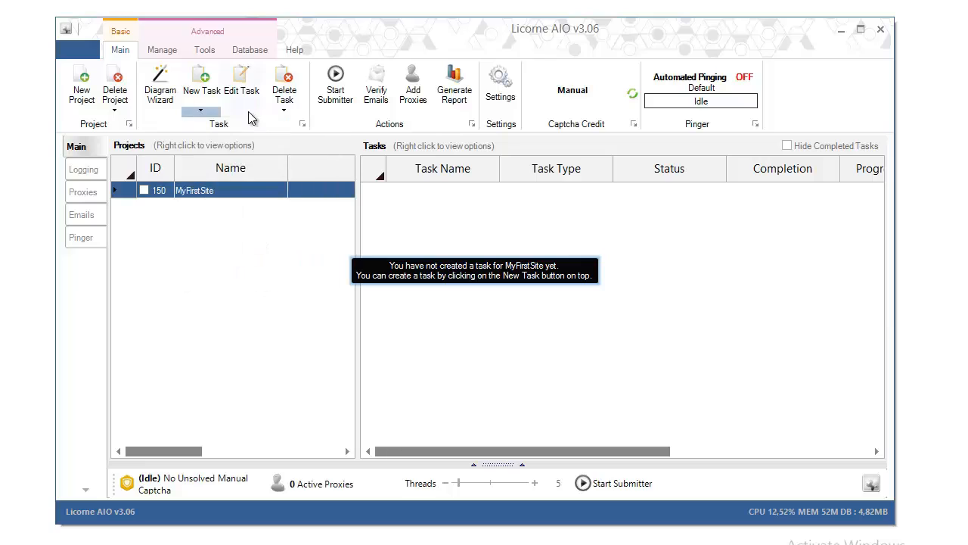
pyautogui.click(215, 195)
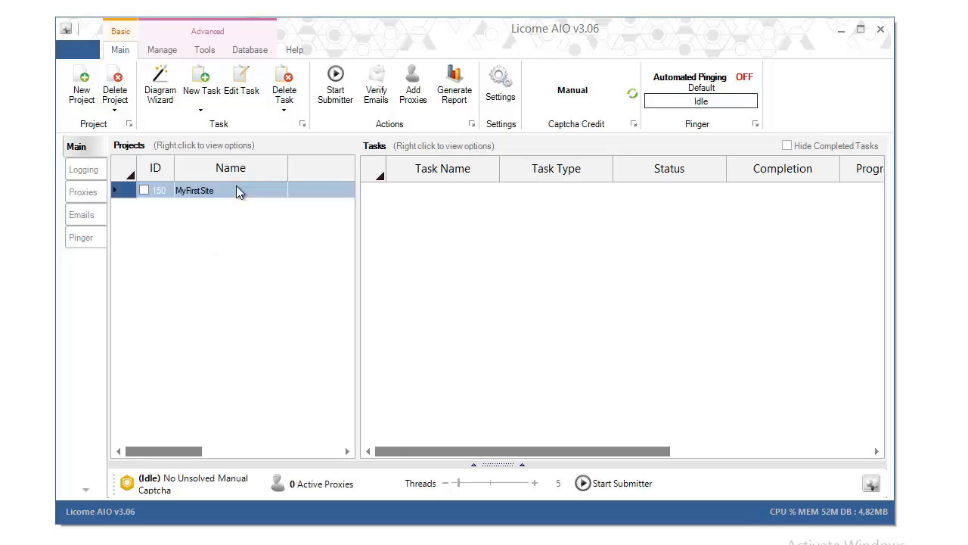
pyautogui.moveTo(289, 162); pyautogui.dragTo(297, 161)
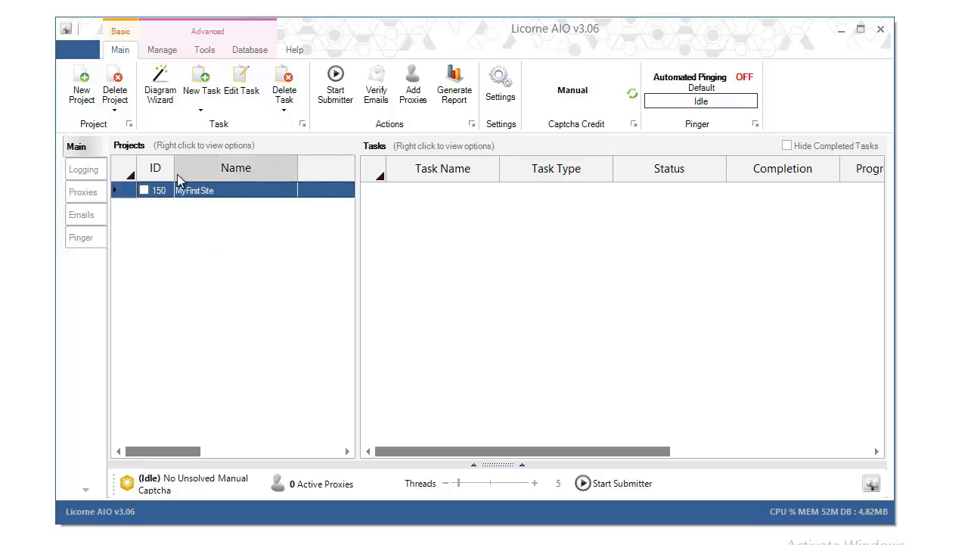
pyautogui.moveTo(202, 193)
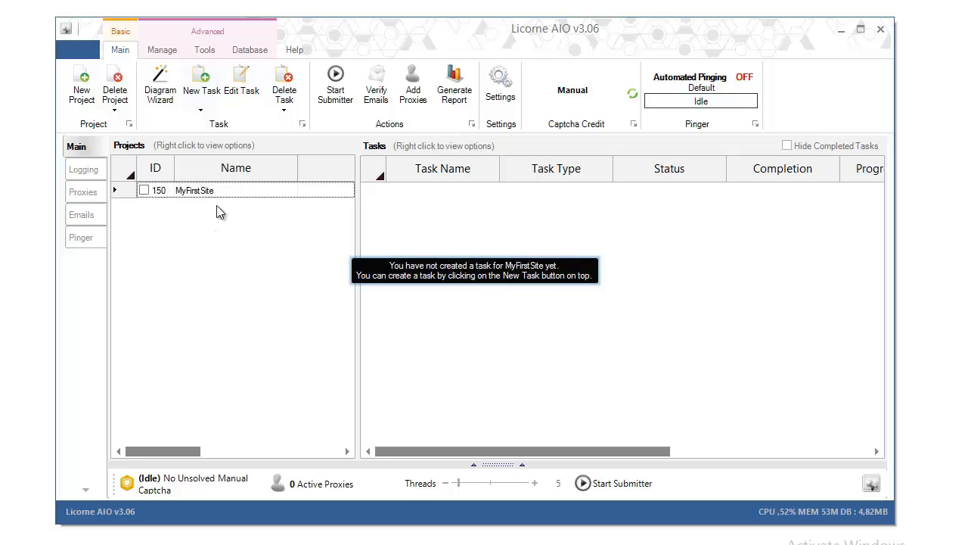
pyautogui.click(221, 194)
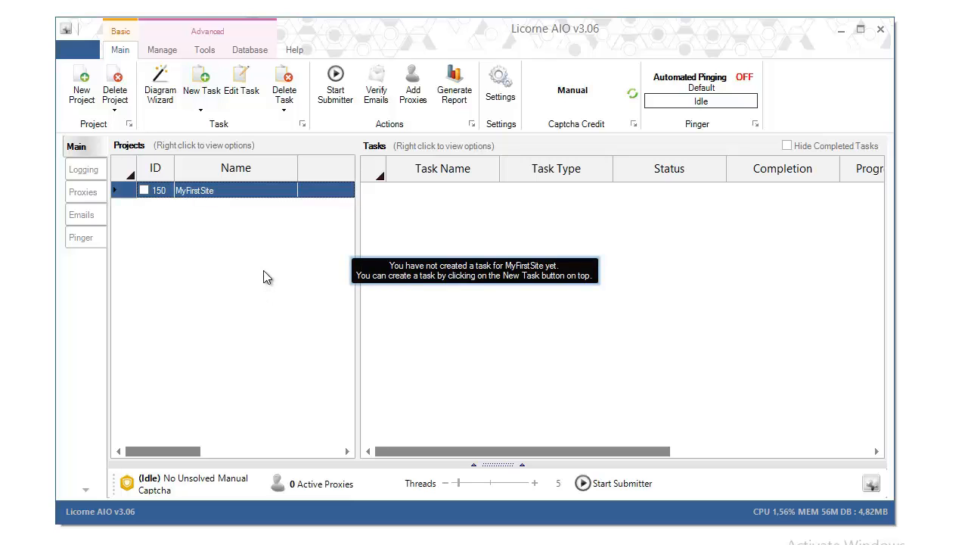
pyautogui.click(194, 196)
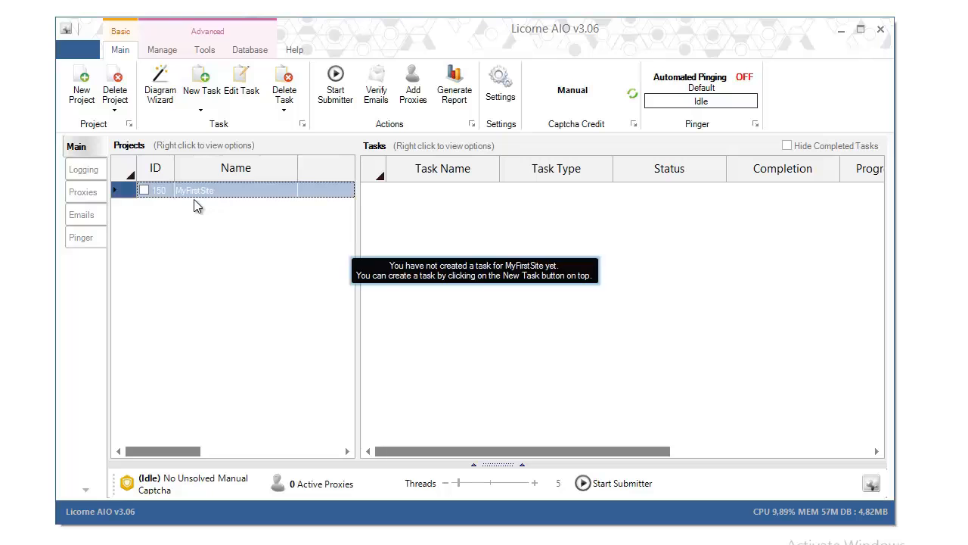
pyautogui.click(160, 91)
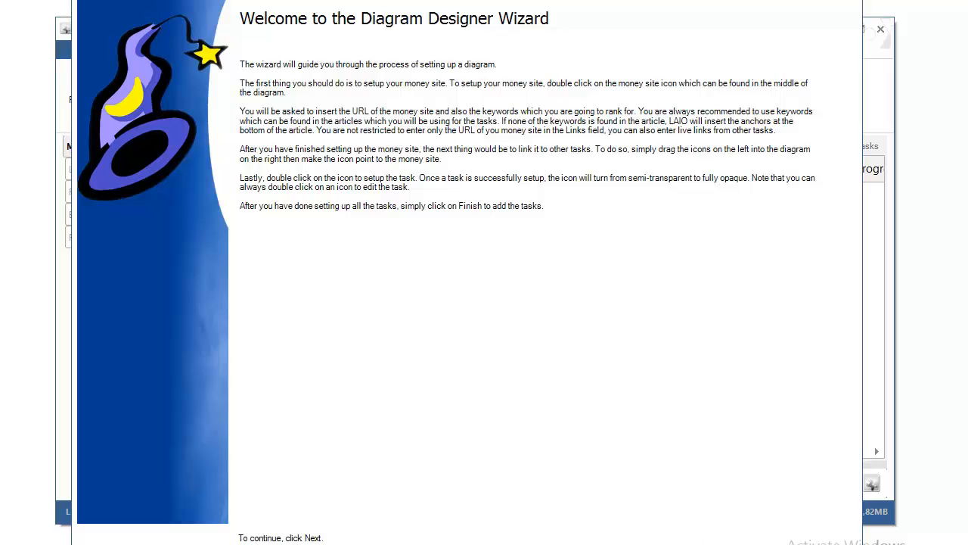
# Step: Skip the wizard welcome page and move the Money Site node toward the diagram centre
pyautogui.click(692, 544)
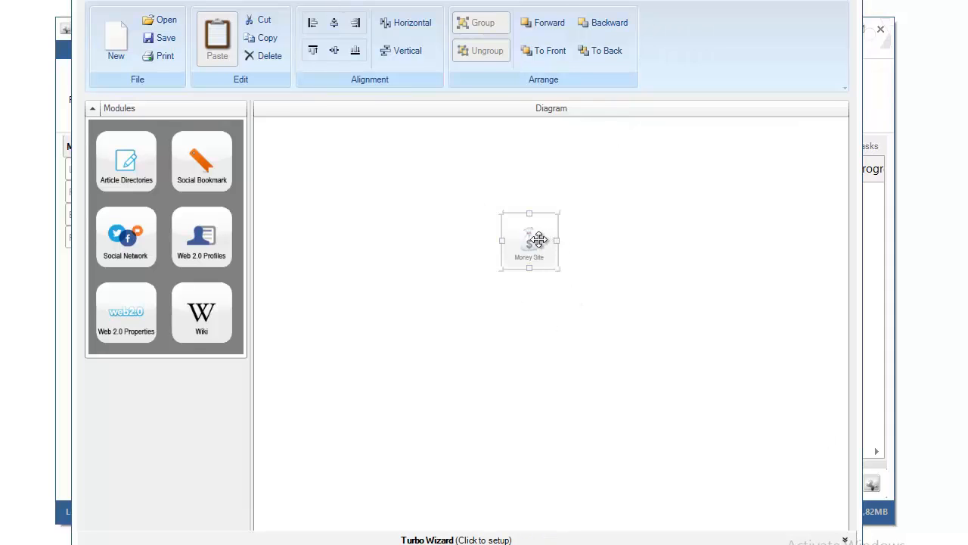
pyautogui.moveTo(536, 240); pyautogui.dragTo(541, 307)
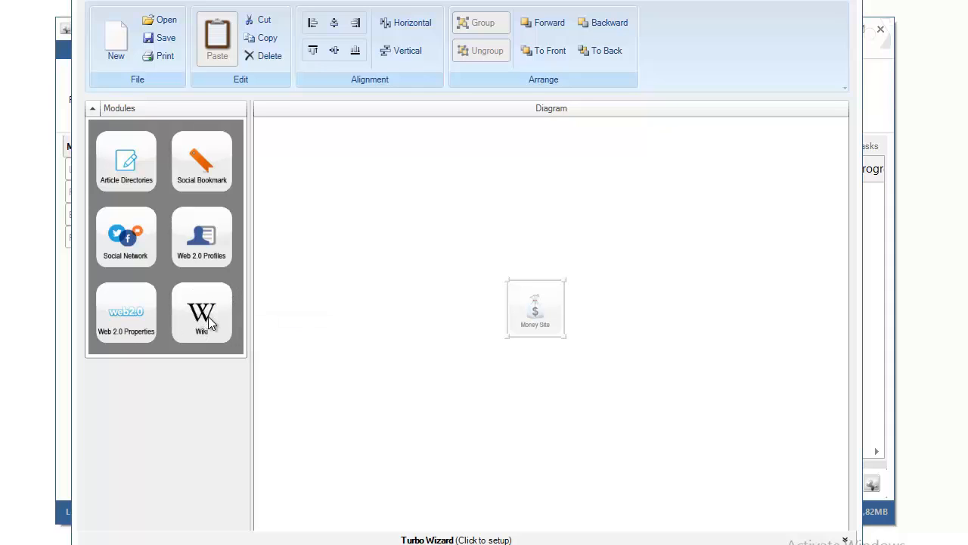
# Step: Place Wiki below, Web 2.0 Properties left of, and Article Directories above Money Site
pyautogui.moveTo(208, 315); pyautogui.dragTo(543, 469)
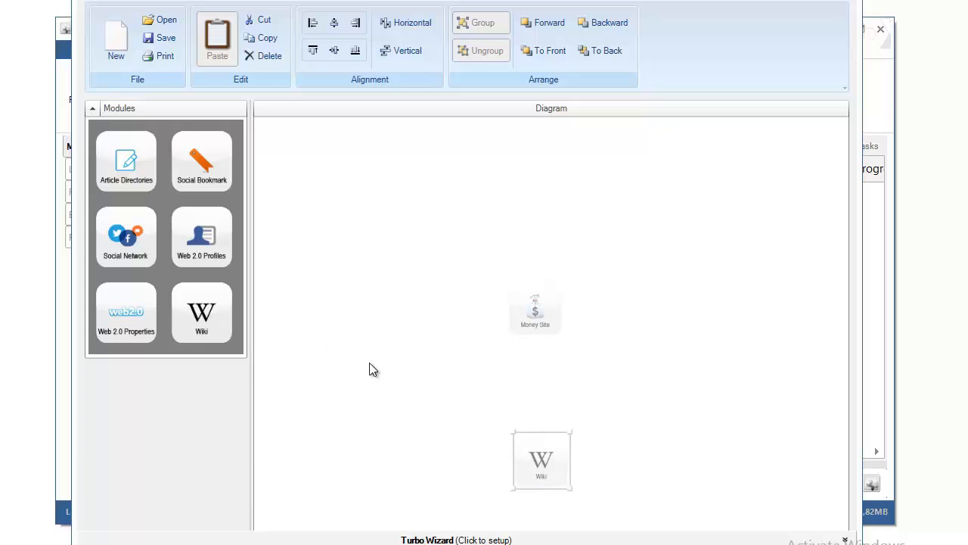
pyautogui.moveTo(202, 299); pyautogui.dragTo(325, 307)
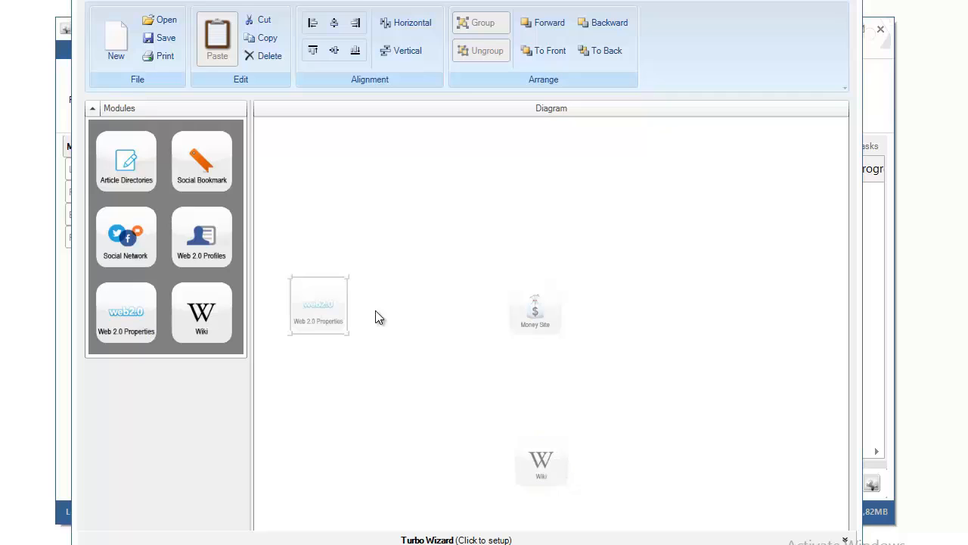
pyautogui.moveTo(125, 182); pyautogui.dragTo(518, 176)
# Step: Connect Web 2.0 Properties, Wiki and Article Directories to Money Site with arrows
pyautogui.click(341, 305)
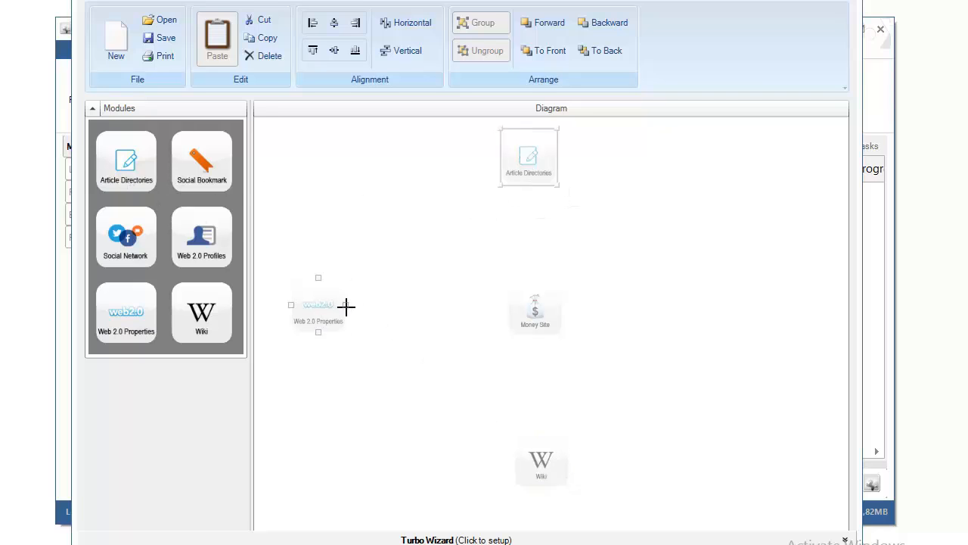
pyautogui.moveTo(346, 306); pyautogui.dragTo(519, 321)
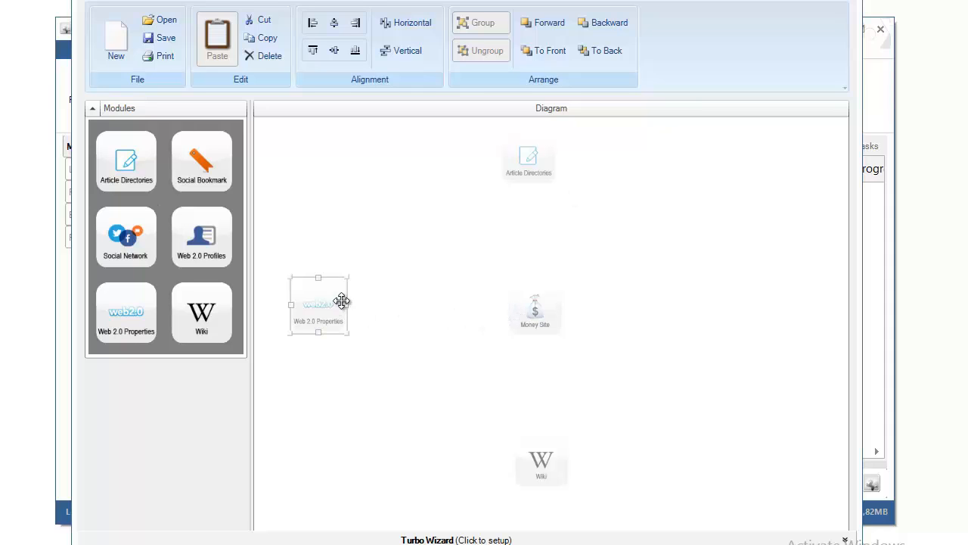
pyautogui.moveTo(351, 311); pyautogui.dragTo(515, 307)
pyautogui.click(539, 435)
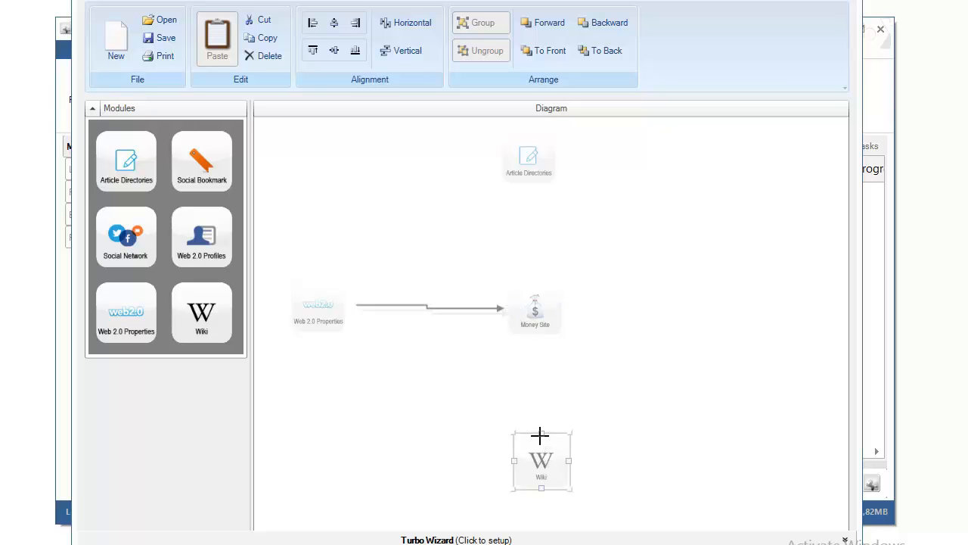
pyautogui.moveTo(539, 435); pyautogui.dragTo(535, 325)
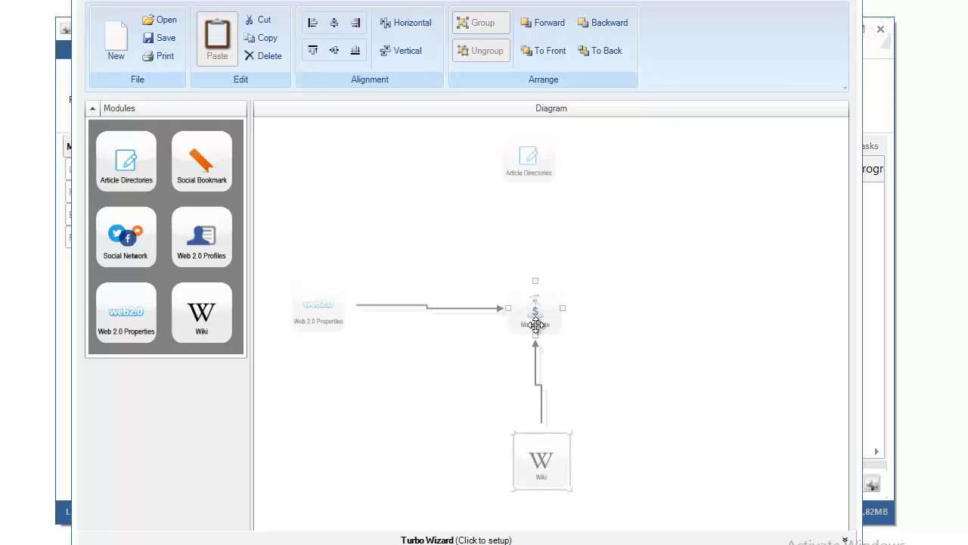
pyautogui.click(525, 177)
pyautogui.moveTo(526, 187); pyautogui.dragTo(534, 317)
pyautogui.click(545, 173)
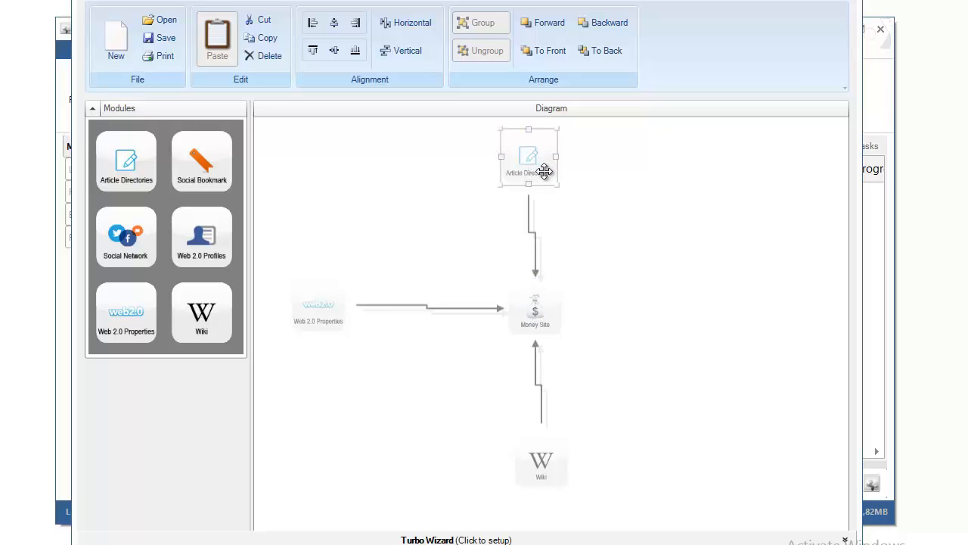
pyautogui.moveTo(544, 172)
pyautogui.mouseDown()
pyautogui.moveTo(608, 199)
pyautogui.moveTo(528, 190)
pyautogui.moveTo(541, 177)
pyautogui.moveTo(537, 184)
pyautogui.mouseUp()
pyautogui.click(336, 309)
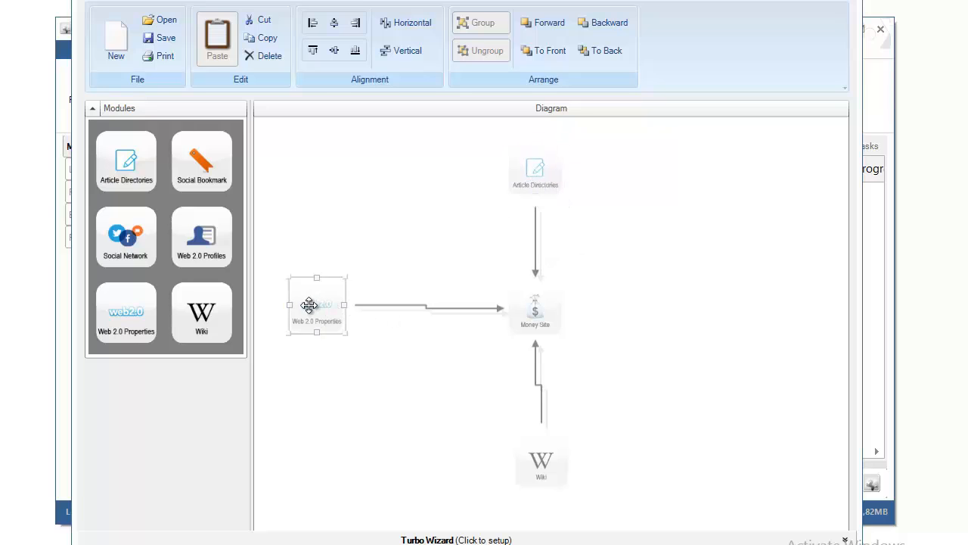
pyautogui.moveTo(309, 305); pyautogui.dragTo(312, 308)
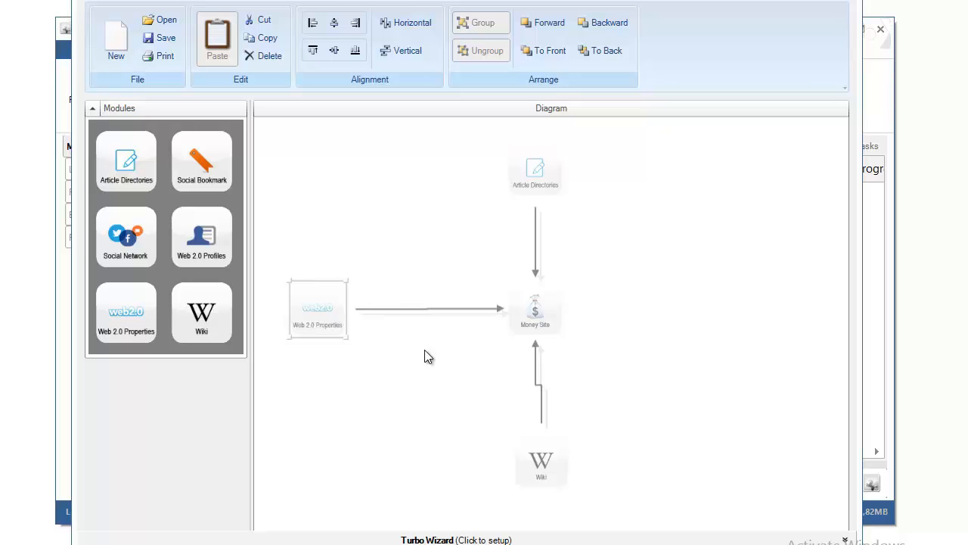
# Step: Open the Money Site setup and enter keywords 'payday loans', 'pay day loans' and 'money loans'
pyautogui.click(546, 315)
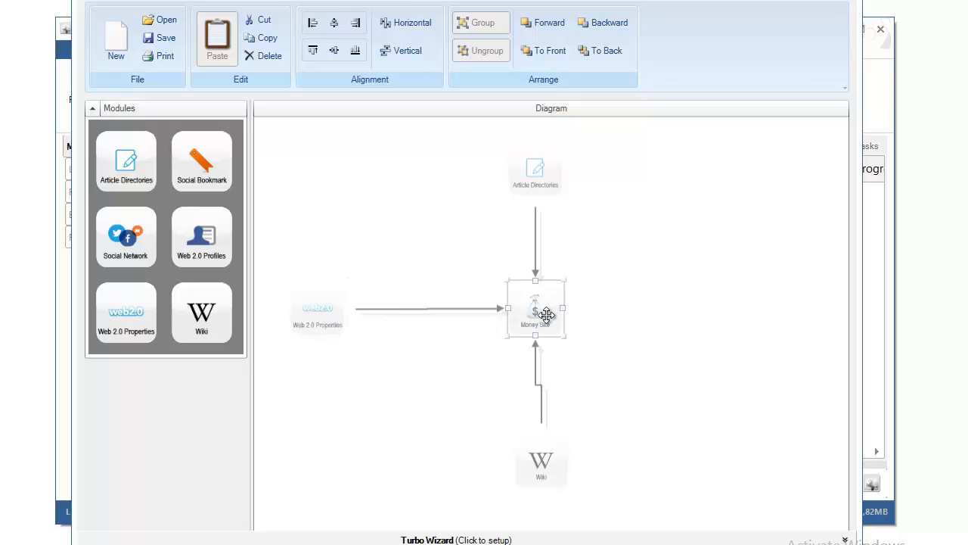
pyautogui.doubleClick(546, 315)
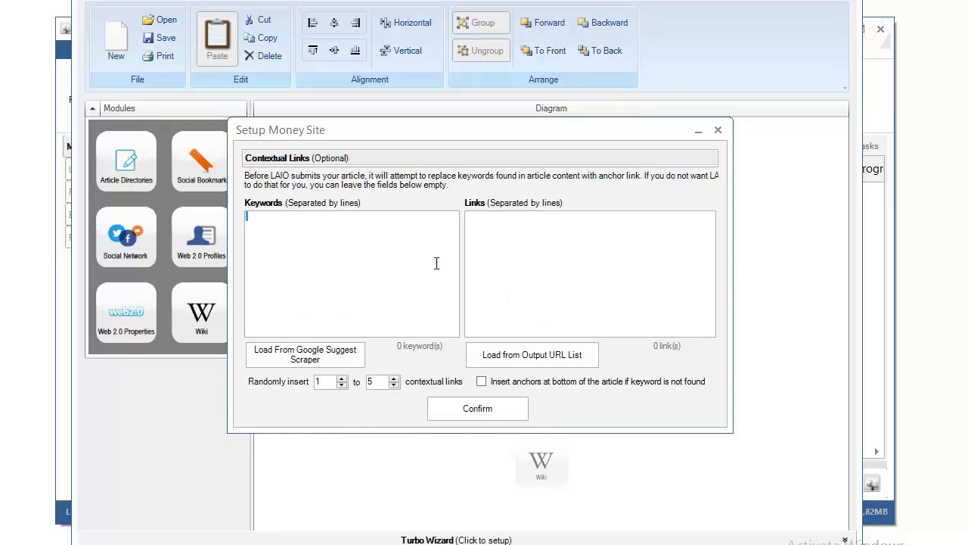
pyautogui.moveTo(540, 134); pyautogui.dragTo(611, 136)
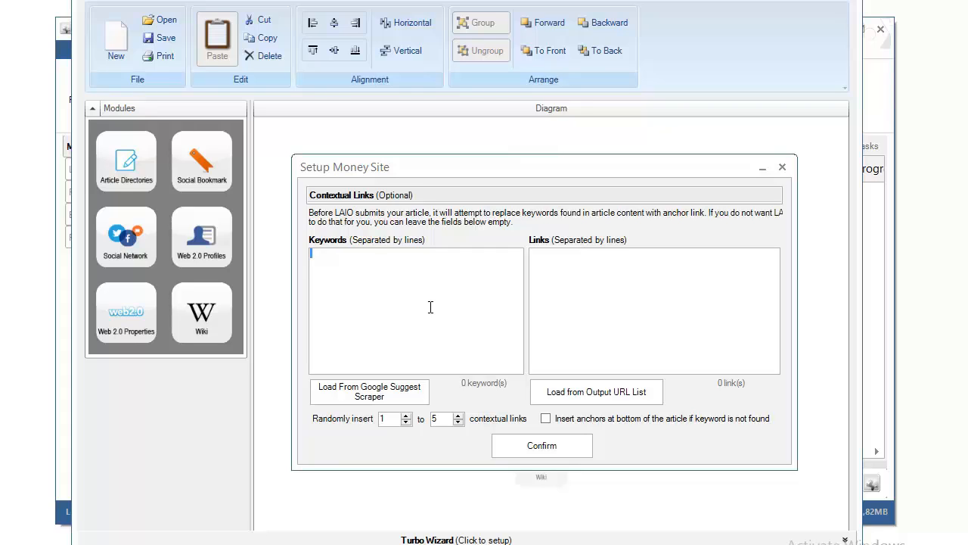
pyautogui.write('payday loans')
pyautogui.press('Return')
pyautogui.write('pay day loans')
pyautogui.press('Return')
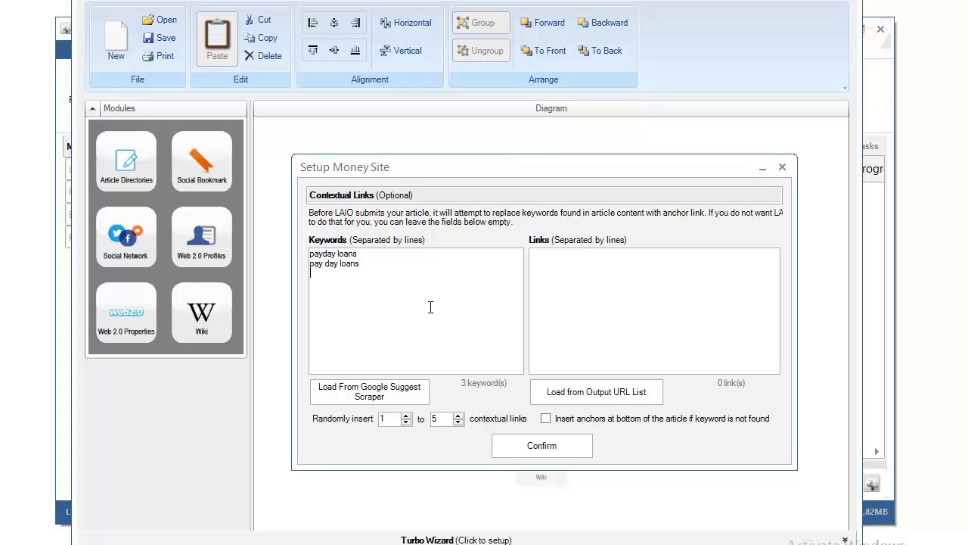
pyautogui.write('money loans')
pyautogui.press('Return')
# Step: Add keywords 'if you are tight on money' and 'click here', with an empty line between them
pyautogui.write('if you are tight on money')
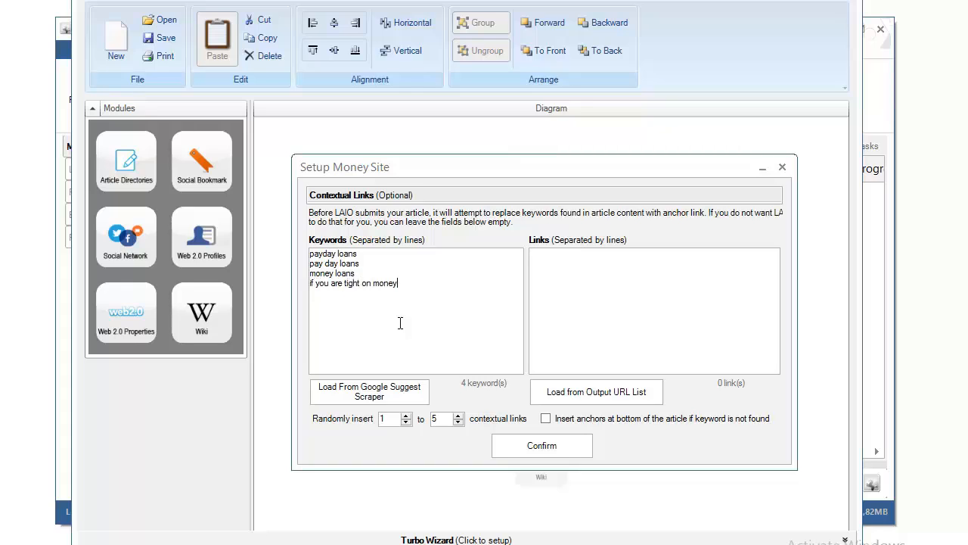
pyautogui.press('Return')
pyautogui.write('click here')
pyautogui.press('Home')
pyautogui.press('Return')
pyautogui.hotkey('shift', 'Right')
pyautogui.hotkey('shift', 'Right')
pyautogui.hotkey('shift', 'Right')
pyautogui.hotkey('shift', 'Right')
pyautogui.hotkey('shift', 'Right')
pyautogui.hotkey('shift', 'Right')
pyautogui.hotkey('shift', 'Right')
pyautogui.hotkey('shift', 'Right')
pyautogui.hotkey('shift', 'Right')
pyautogui.hotkey('shift', 'Right')
pyautogui.hotkey('shift', 'Right')
pyautogui.hotkey('shift', 'Right')
pyautogui.hotkey('shift', 'Right')
pyautogui.hotkey('shift', 'Right')
pyautogui.hotkey('shift', 'Right')
pyautogui.hotkey('shift', 'Right')
pyautogui.hotkey('shift', 'Right')
pyautogui.hotkey('shift', 'Right')
pyautogui.hotkey('shift', 'Right')
pyautogui.hotkey('shift', 'Right')
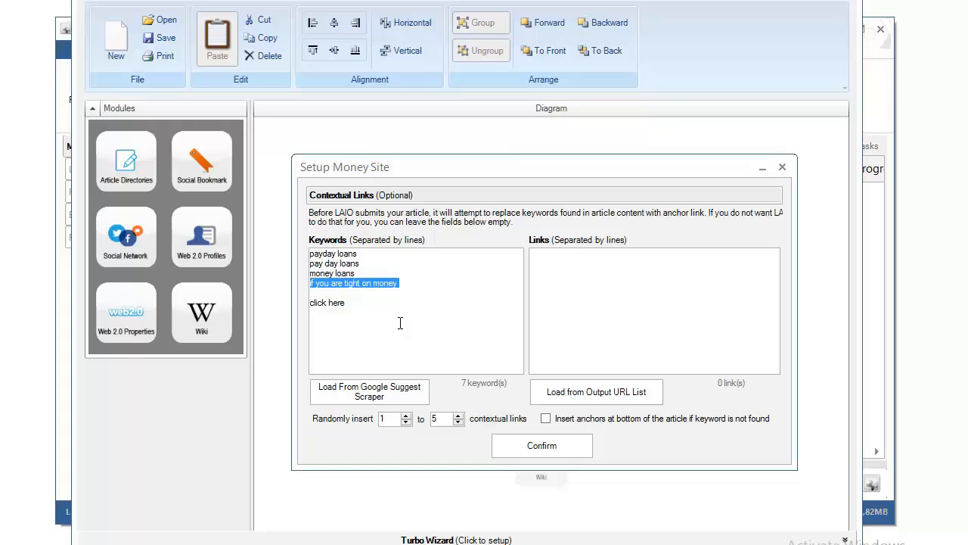
pyautogui.press('Right')
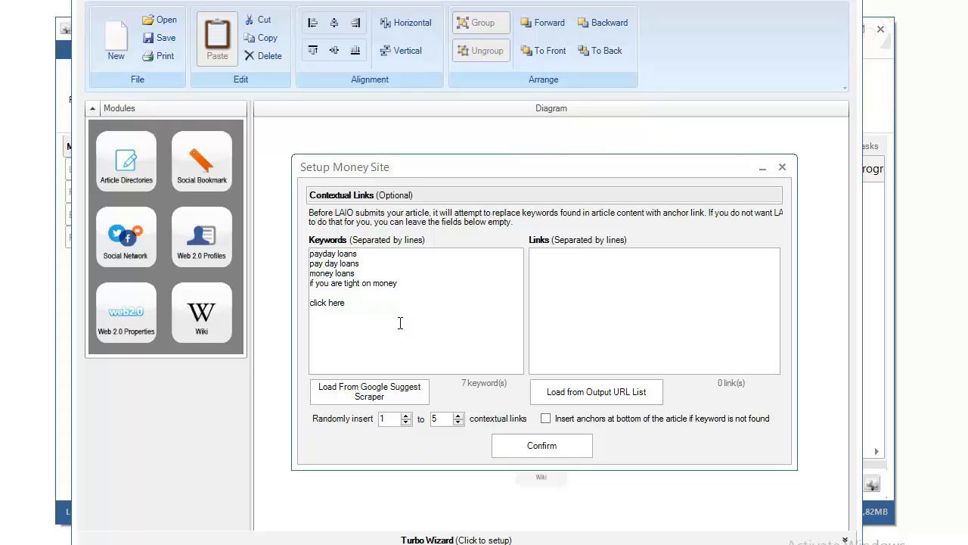
pyautogui.press('Left')
pyautogui.hotkey('shift', 'Left')
pyautogui.hotkey('shift', 'Left')
pyautogui.hotkey('shift', 'Left')
pyautogui.hotkey('shift', 'Left')
pyautogui.hotkey('shift', 'Left')
pyautogui.hotkey('shift', 'Left')
pyautogui.hotkey('shift', 'Left')
pyautogui.hotkey('shift', 'Left')
pyautogui.hotkey('shift', 'Left')
pyautogui.hotkey('shift', 'Left')
pyautogui.hotkey('shift', 'Left')
pyautogui.hotkey('shift', 'Left')
pyautogui.hotkey('shift', 'Left')
pyautogui.hotkey('shift', 'Left')
pyautogui.hotkey('shift', 'Left')
pyautogui.hotkey('shift', 'Left')
pyautogui.hotkey('shift', 'Left')
pyautogui.hotkey('shift', 'Left')
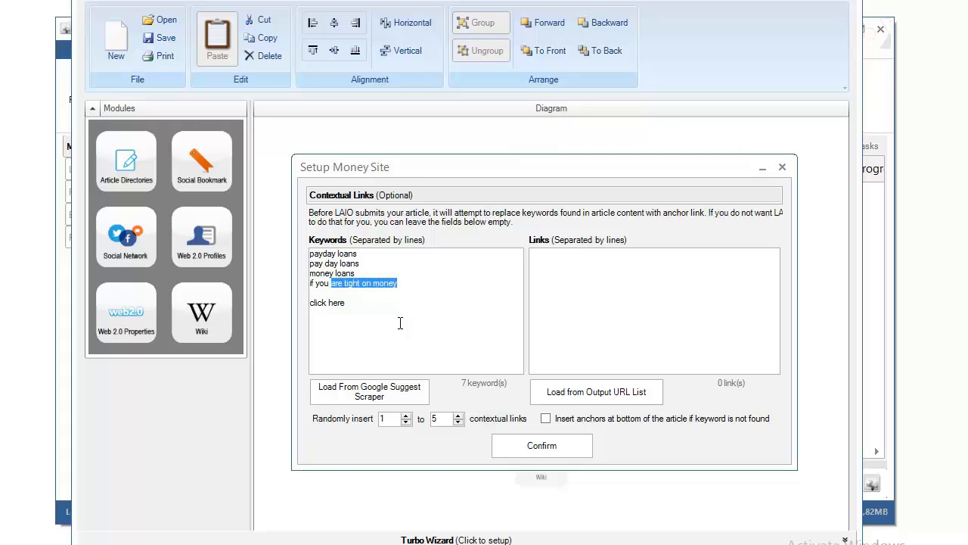
pyautogui.hotkey('shift', 'Right')
pyautogui.hotkey('shift', 'Right')
pyautogui.hotkey('shift', 'Right')
pyautogui.hotkey('shift', 'Right')
pyautogui.hotkey('shift', 'Right')
pyautogui.hotkey('shift', 'Right')
pyautogui.hotkey('shift', 'Right')
pyautogui.hotkey('shift', 'Right')
pyautogui.hotkey('shift', 'Right')
pyautogui.hotkey('shift', 'Right')
pyautogui.hotkey('shift', 'Right')
pyautogui.hotkey('shift', 'Right')
pyautogui.hotkey('shift', 'Right')
pyautogui.hotkey('shift', 'Right')
pyautogui.hotkey('shift', 'Right')
pyautogui.hotkey('shift', 'Right')
pyautogui.hotkey('shift', 'Right')
pyautogui.hotkey('shift', 'Right')
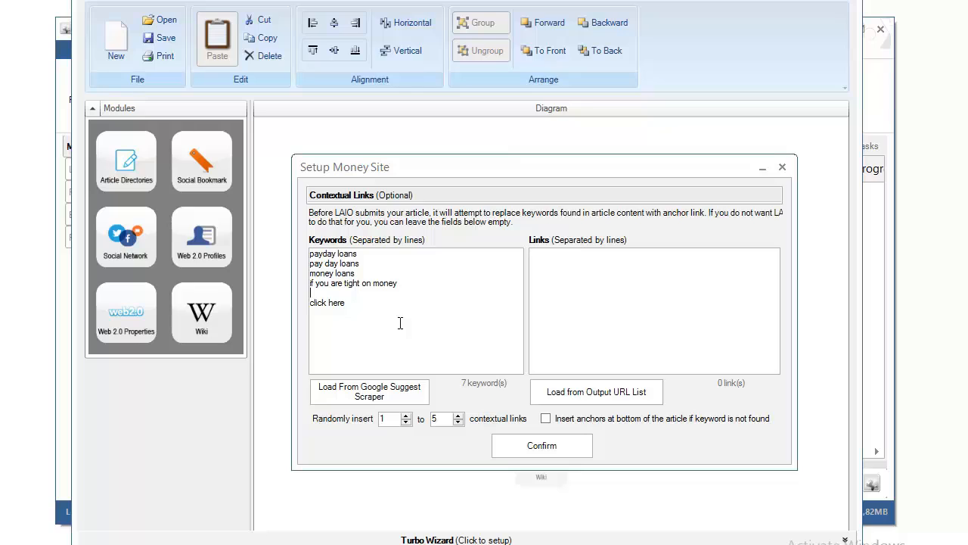
# Step: Add keywords 'get a loan until payday' and 'visit this website'
pyautogui.write('get a loan until payday')
pyautogui.press('Return')
pyautogui.write('visit this ')
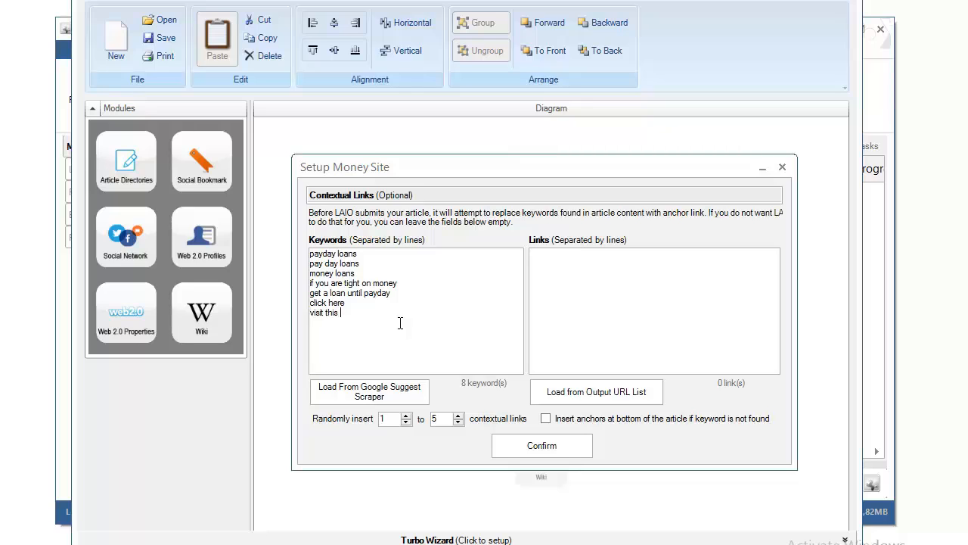
pyautogui.write('website')
# Step: Lower the maximum random contextual links to 1, then return to the Keywords box
pyautogui.click(458, 422)
pyautogui.click(426, 326)
pyautogui.write('www.payday')
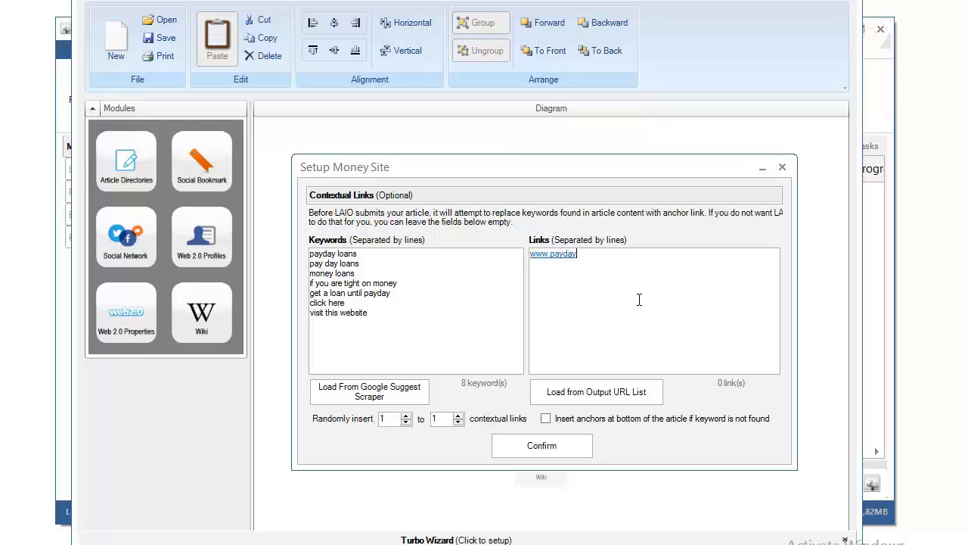
pyautogui.write('loans.com')
pyautogui.press('Return')
pyautogui.write('www.paydayloa')
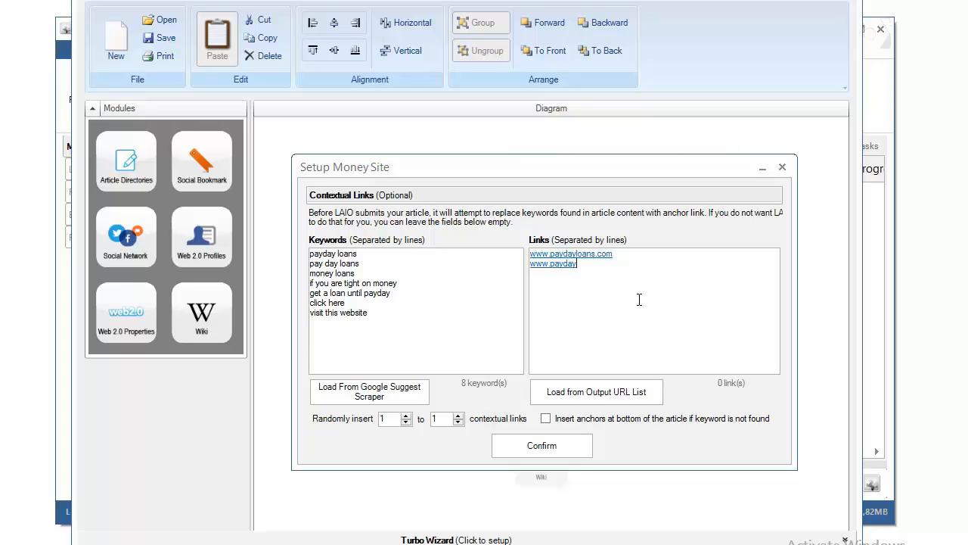
pyautogui.write('ns.com/')
pyautogui.write('how')
pyautogui.write('-to.html')
pyautogui.hotkey('shift', 'Left')
pyautogui.hotkey('shift', 'Left')
pyautogui.hotkey('shift', 'Left')
pyautogui.hotkey('shift', 'Left')
pyautogui.hotkey('shift', 'Left')
pyautogui.hotkey('shift', 'Left')
pyautogui.write('fiequently-')
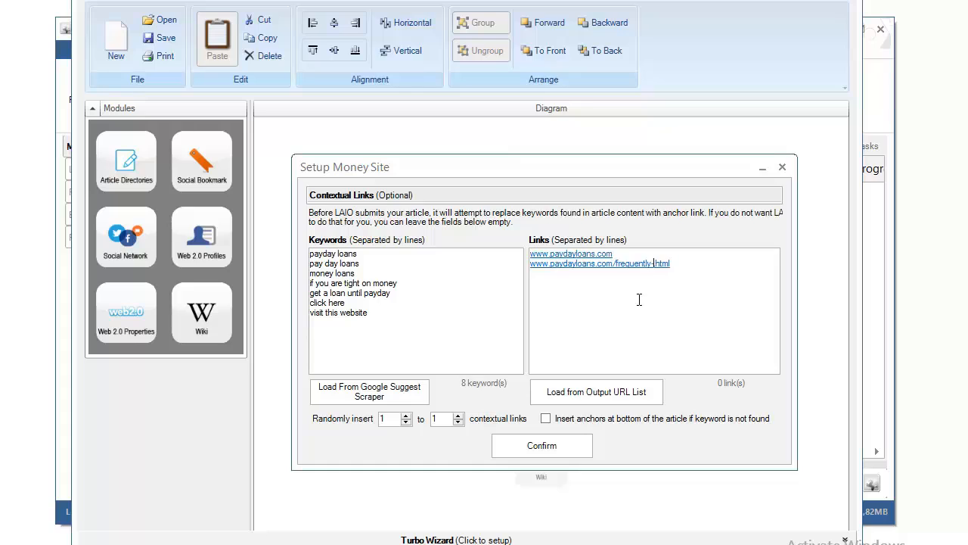
pyautogui.write('asked-questions')
pyautogui.press('End')
pyautogui.moveTo(740, 264); pyautogui.dragTo(532, 264)
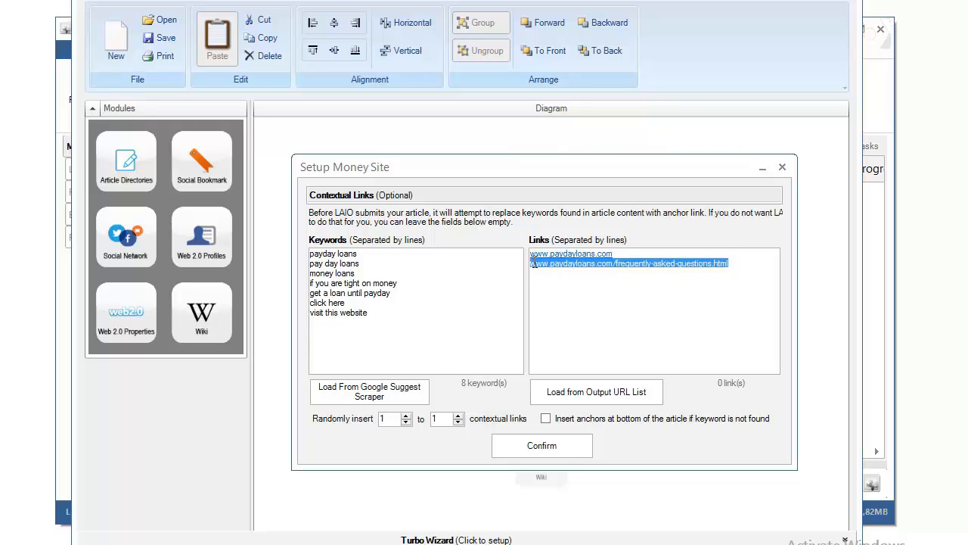
pyautogui.click(740, 266)
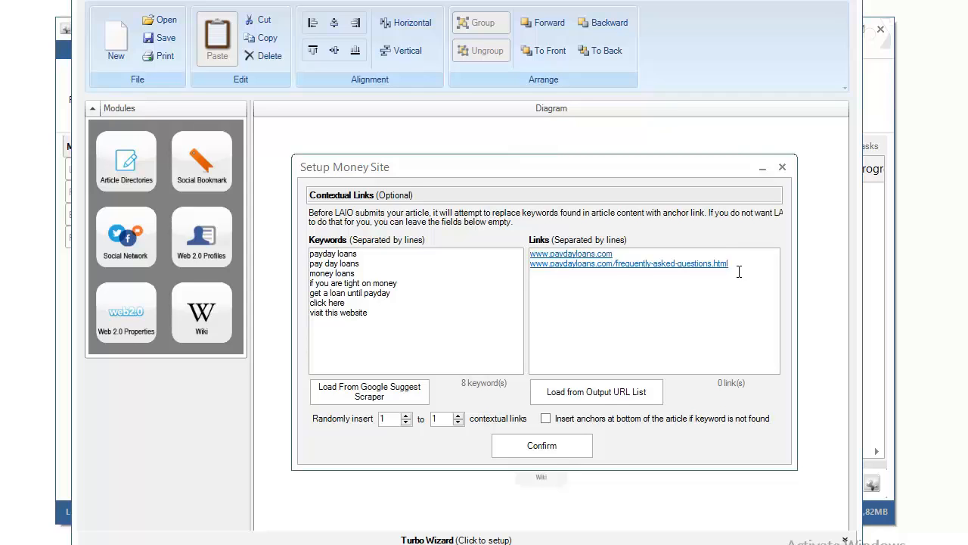
pyautogui.click(572, 446)
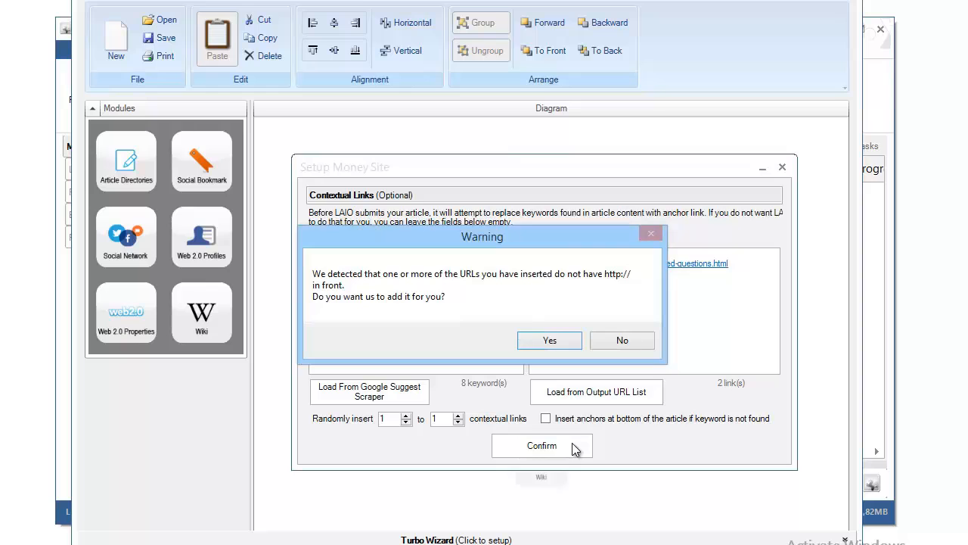
pyautogui.moveTo(588, 234); pyautogui.dragTo(525, 317)
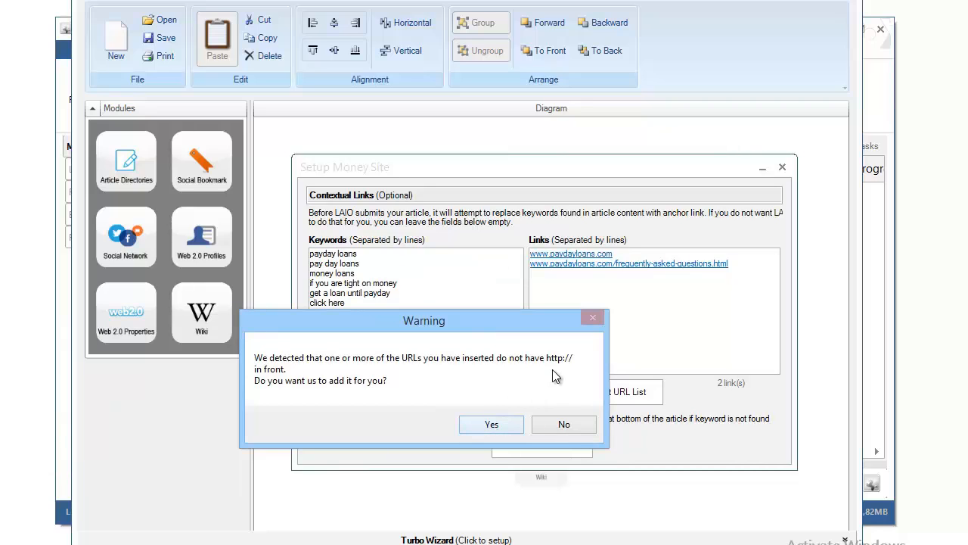
pyautogui.click(490, 423)
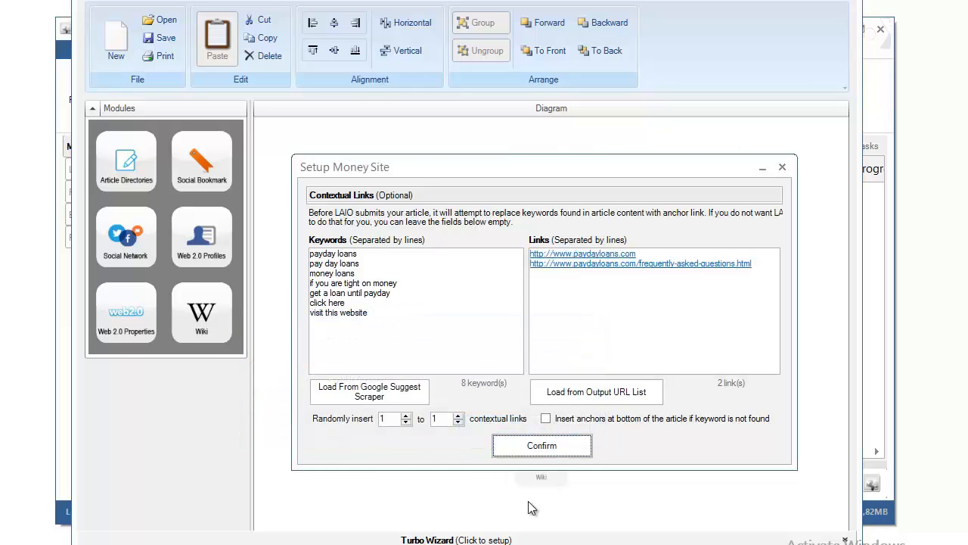
pyautogui.click(524, 445)
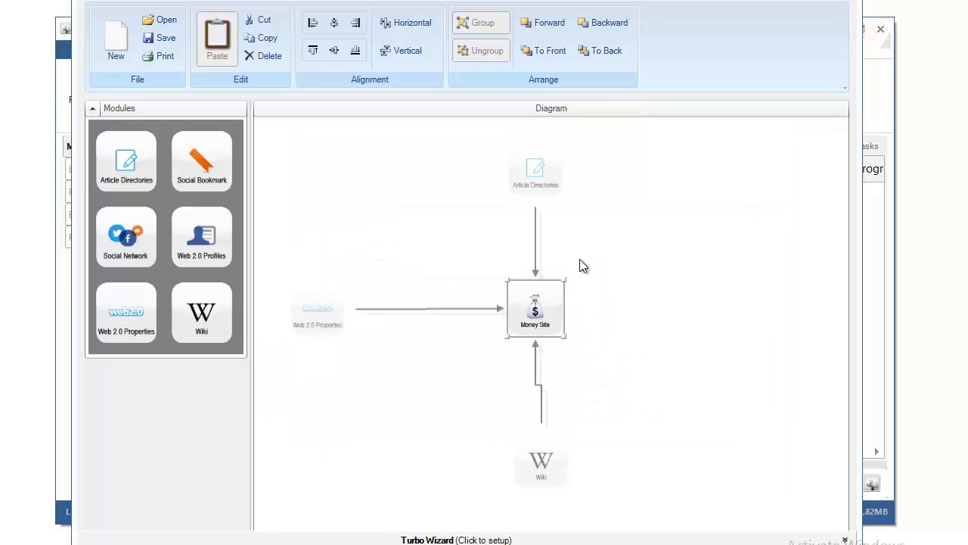
# Step: Shift the Wiki node so its connector to Money Site is straight
pyautogui.click(537, 314)
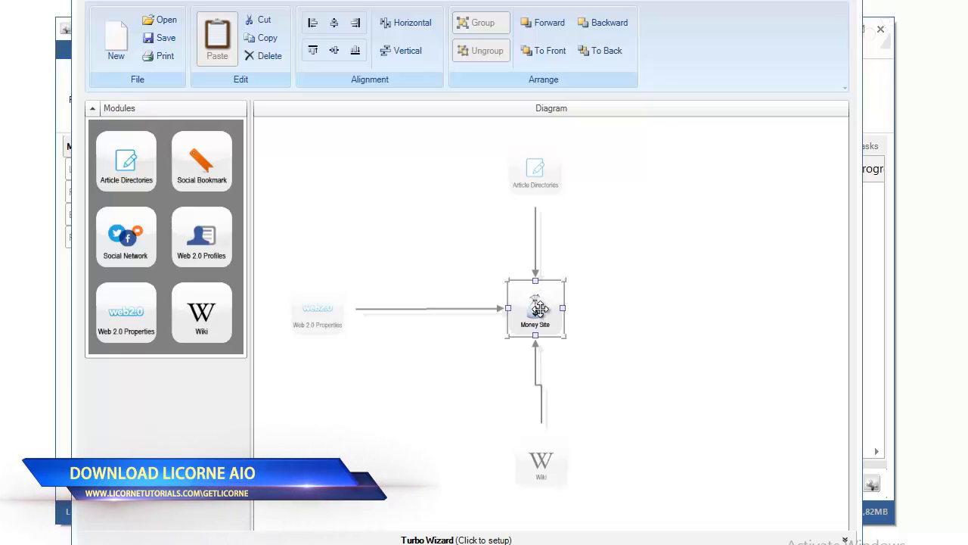
pyautogui.moveTo(545, 469); pyautogui.dragTo(540, 469)
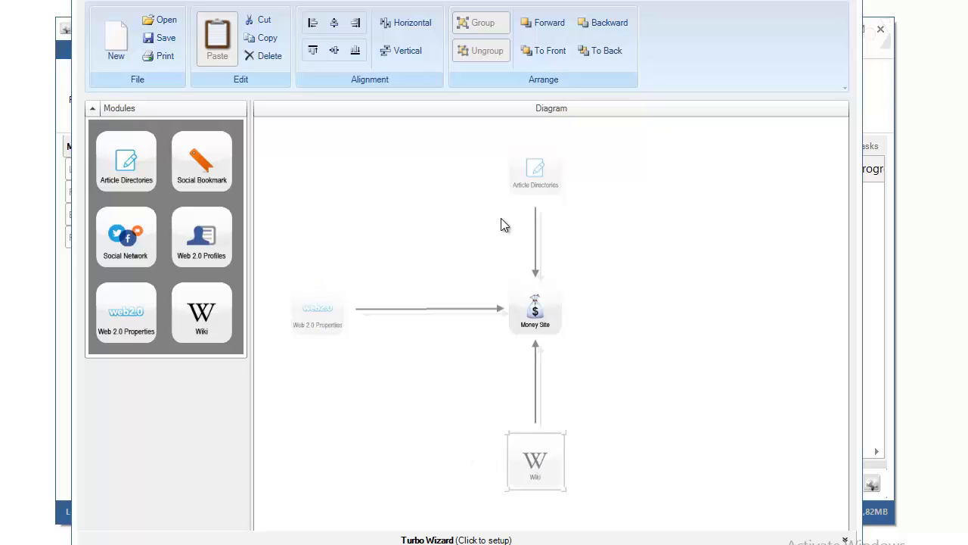
pyautogui.click(527, 174)
# Step: Create the Article Directories submission task named AricleSubTier1 and continue to Article Information
pyautogui.doubleClick(528, 175)
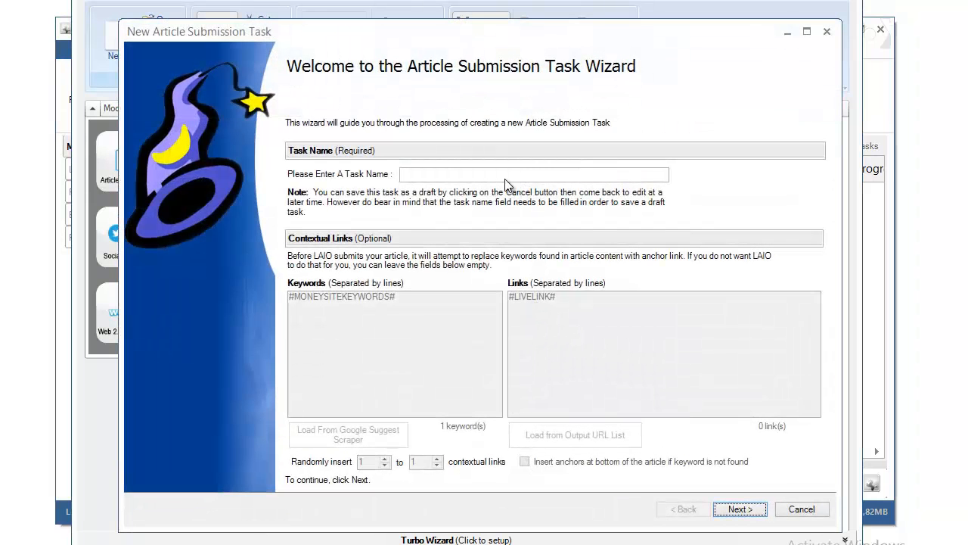
pyautogui.moveTo(453, 35); pyautogui.dragTo(458, 58)
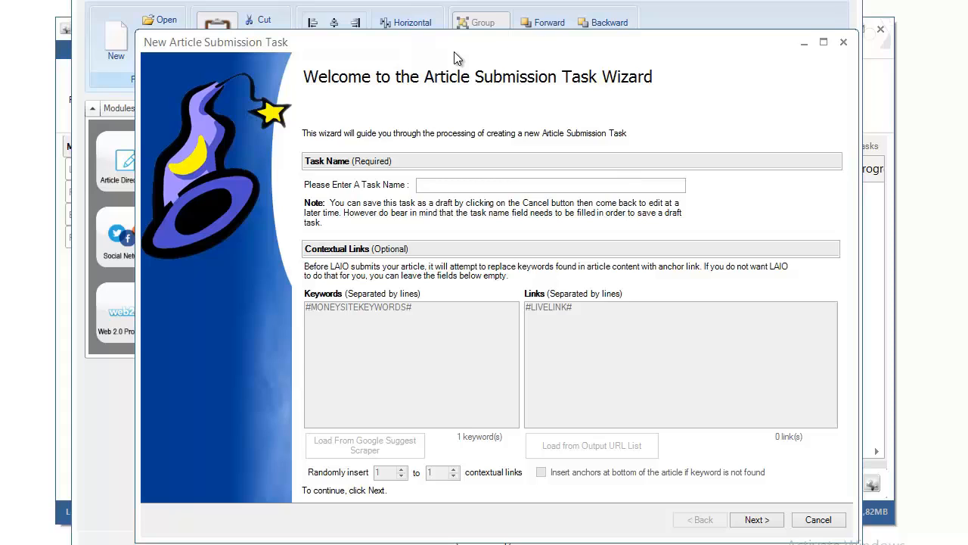
pyautogui.write('AricleSubTier1')
pyautogui.moveTo(418, 45)
pyautogui.mouseDown()
pyautogui.moveTo(649, 196)
pyautogui.moveTo(478, 127)
pyautogui.moveTo(414, 63)
pyautogui.mouseUp()
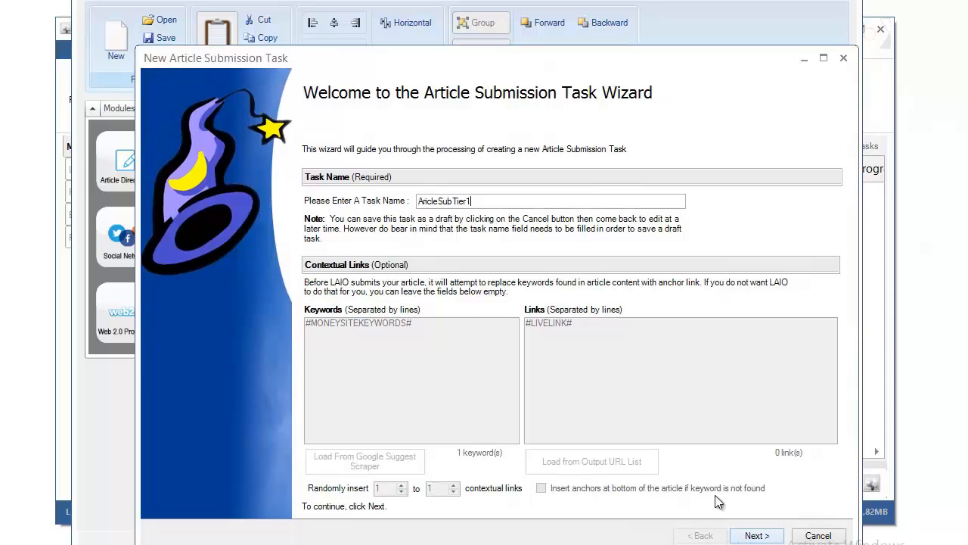
pyautogui.doubleClick(459, 201)
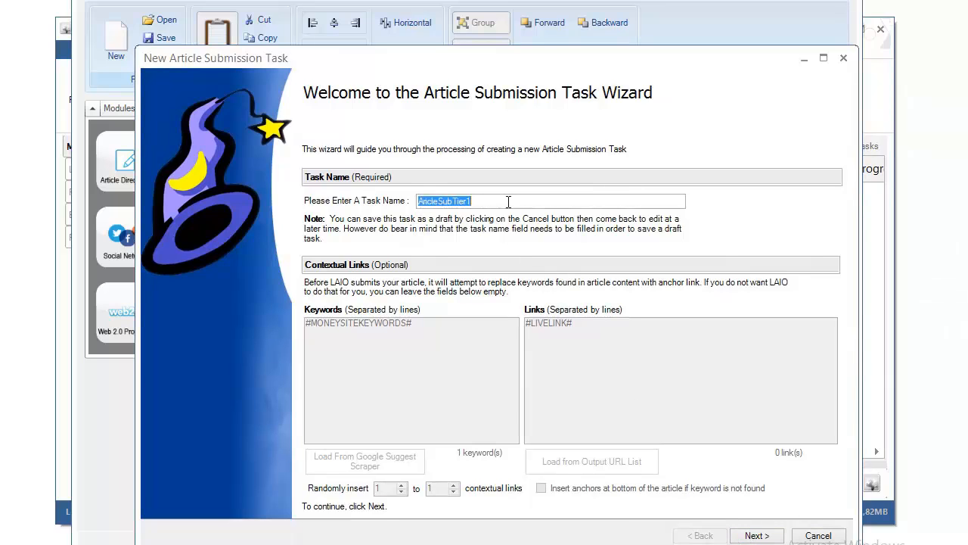
pyautogui.click(483, 201)
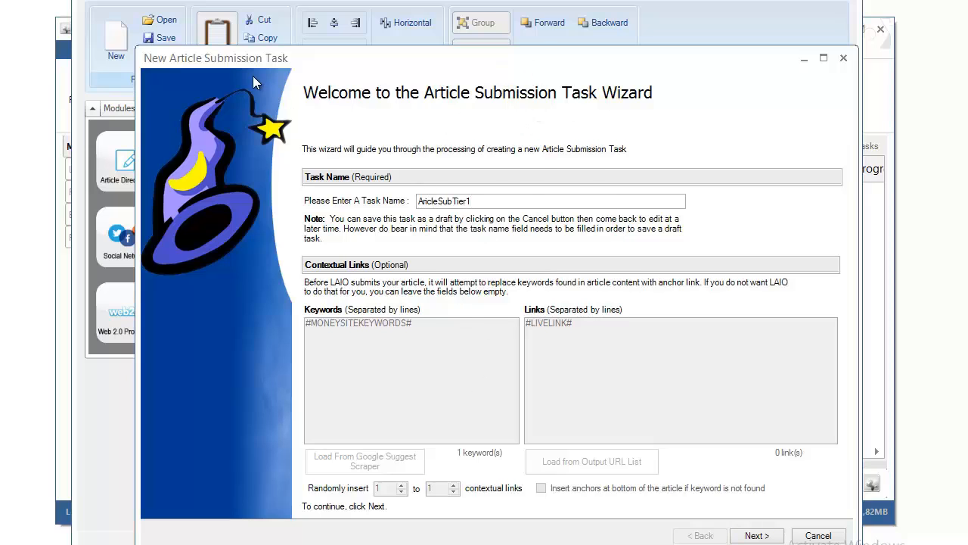
pyautogui.moveTo(253, 61); pyautogui.dragTo(185, 437)
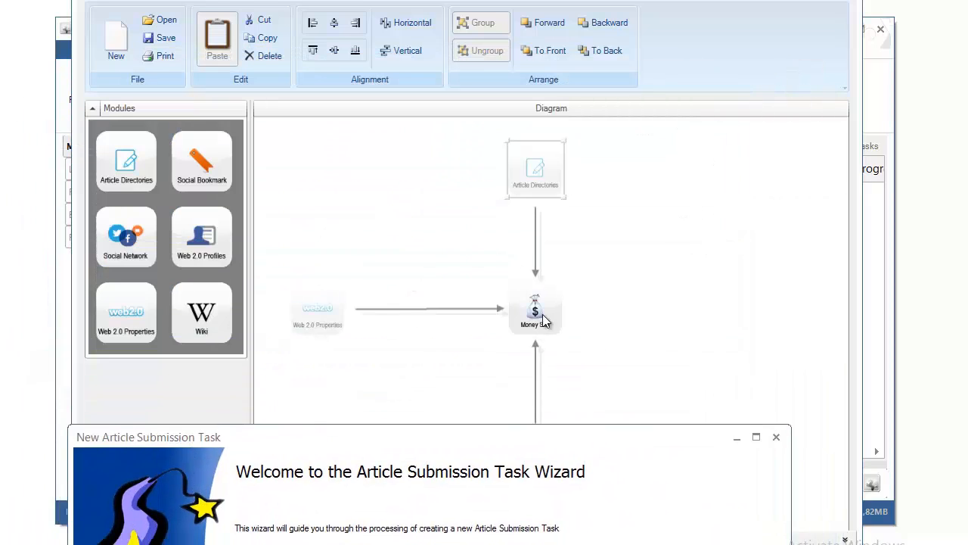
pyautogui.moveTo(526, 431); pyautogui.dragTo(546, 33)
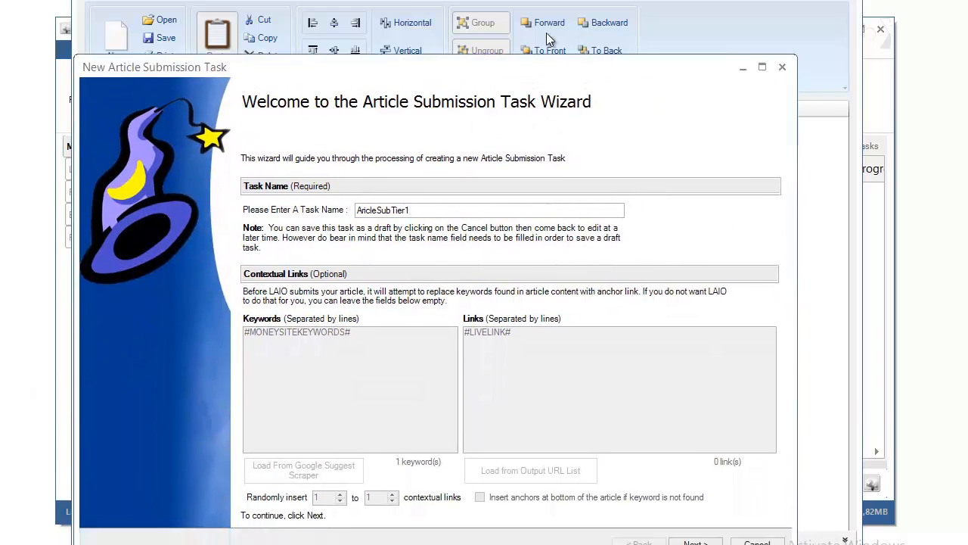
pyautogui.click(736, 495)
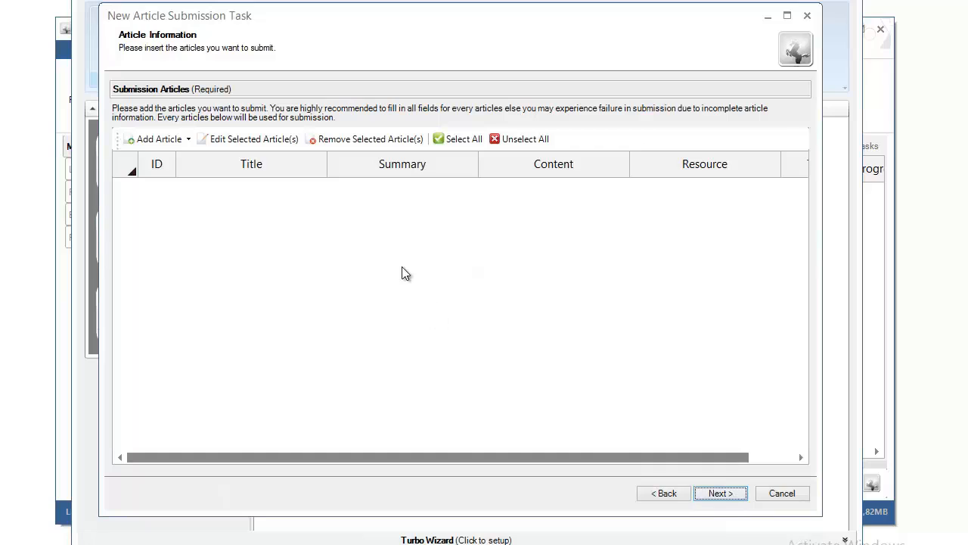
# Step: Scrape 'payday' articles and add 'Payday Advances in the UK' to the submission list
pyautogui.click(188, 141)
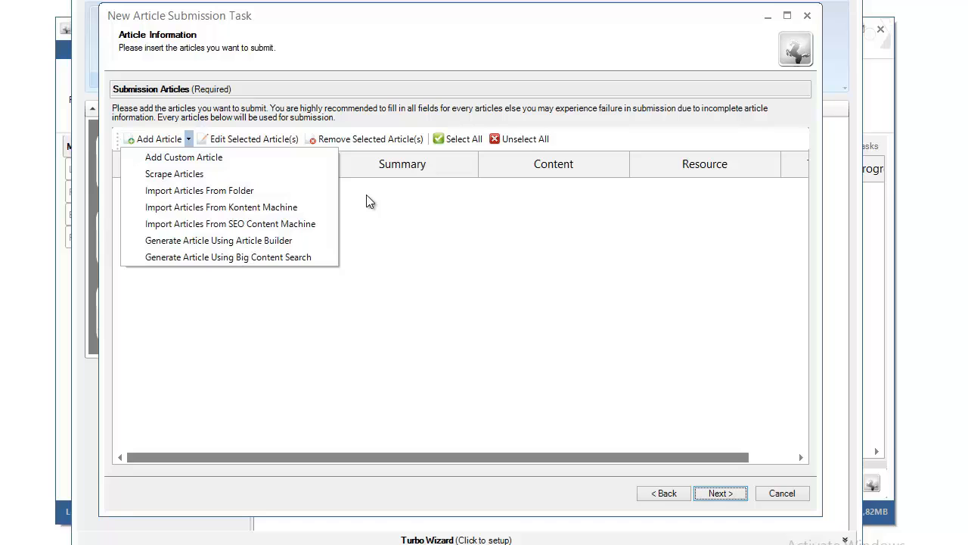
pyautogui.click(174, 175)
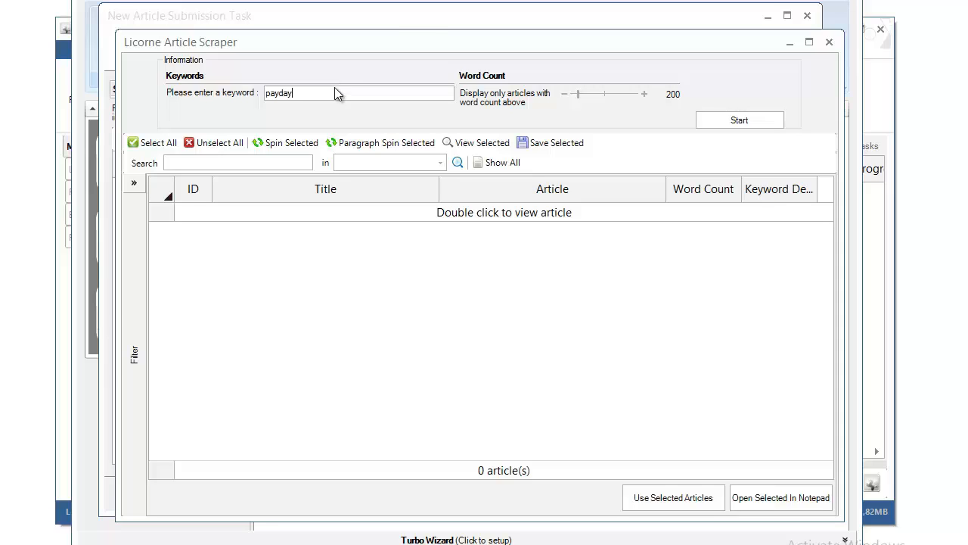
pyautogui.click(739, 122)
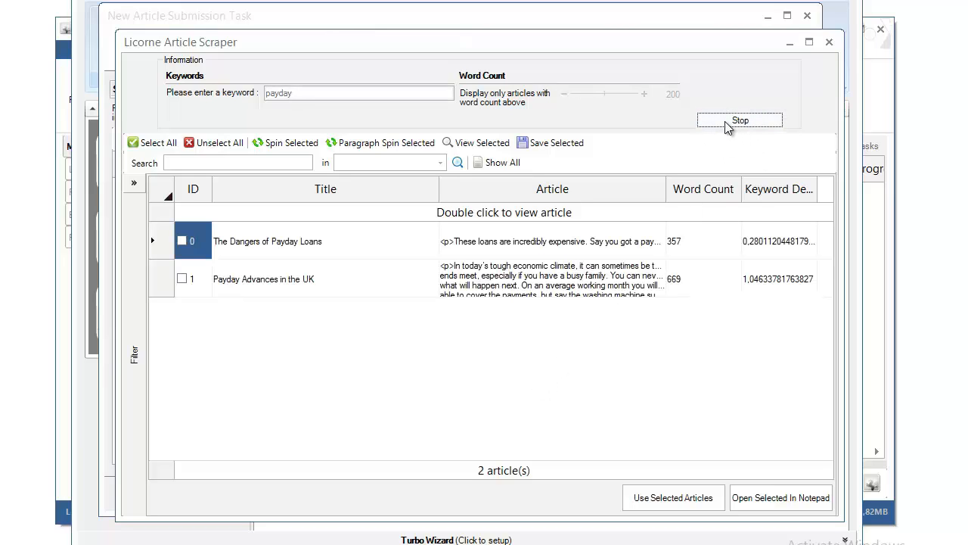
pyautogui.click(730, 124)
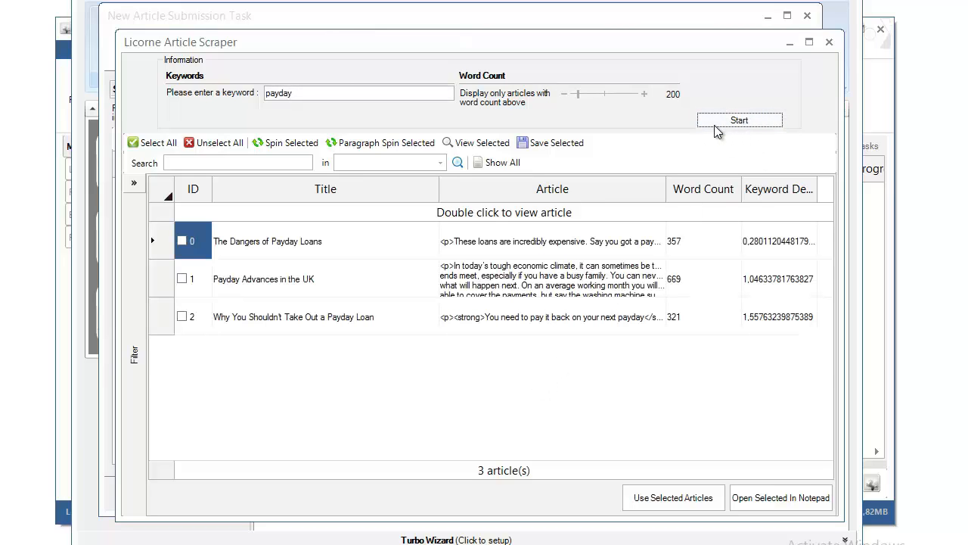
pyautogui.click(182, 278)
pyautogui.click(652, 499)
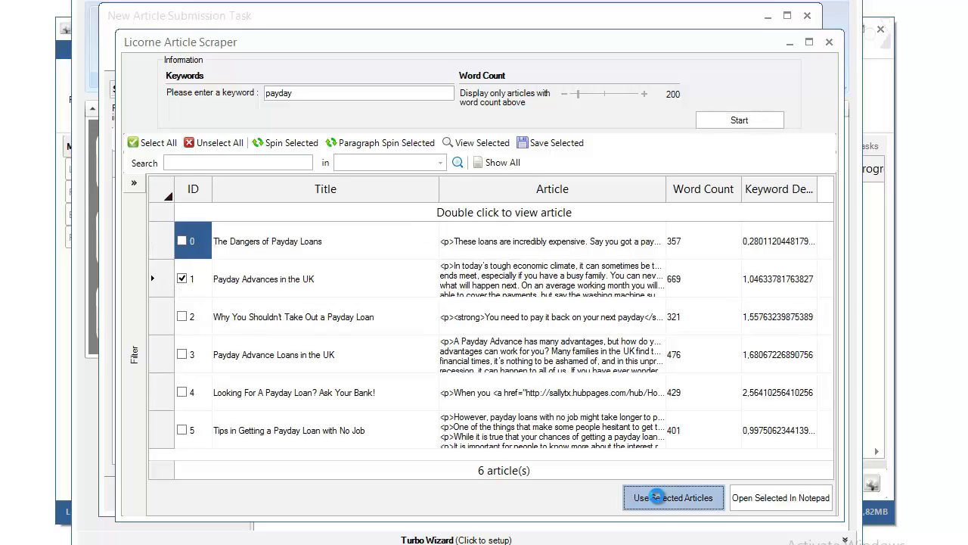
pyautogui.click(564, 326)
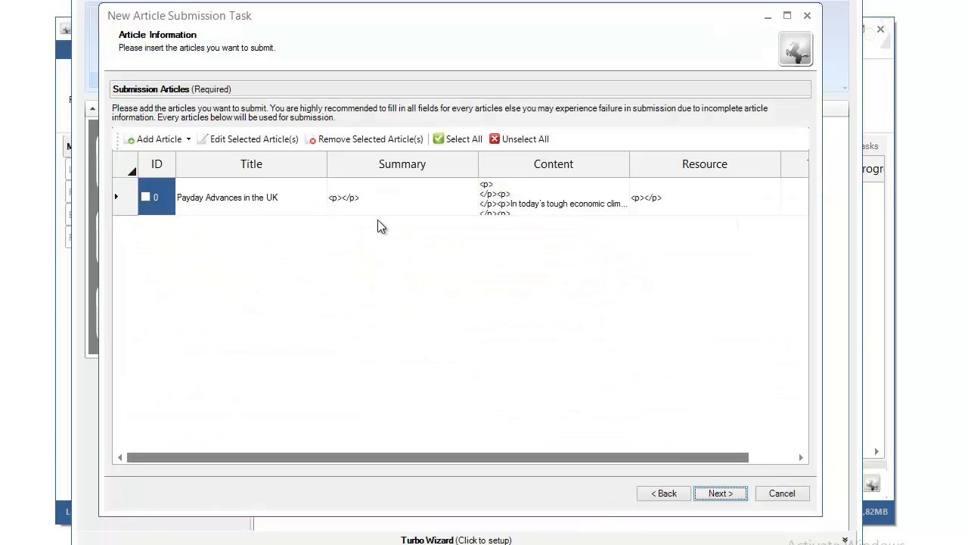
# Step: Open the 'Payday Advances in the UK' article in the editor
pyautogui.click(292, 199)
pyautogui.click(146, 197)
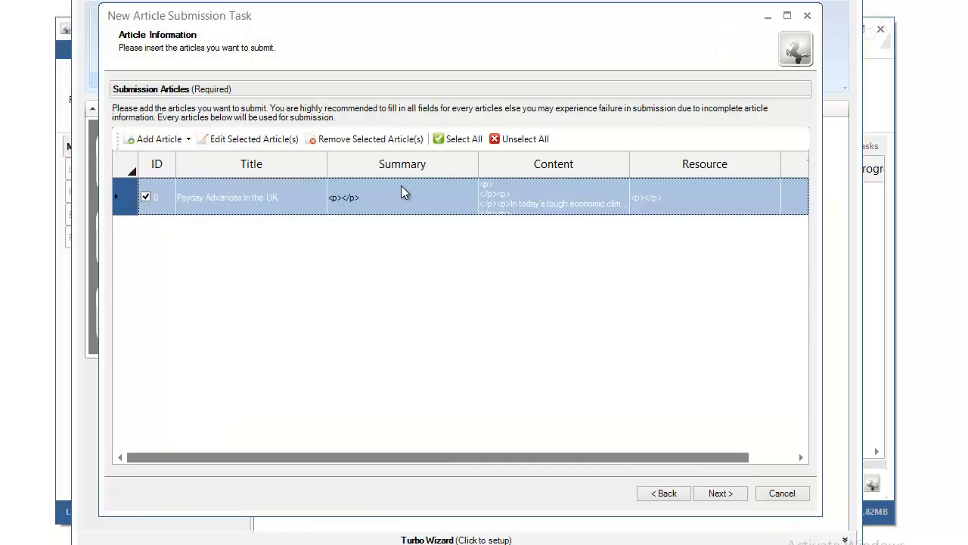
pyautogui.click(254, 140)
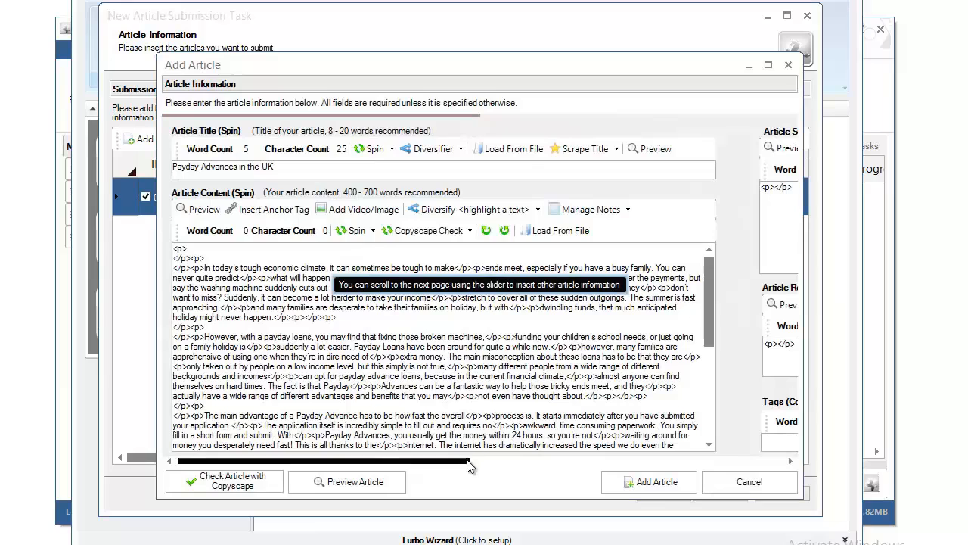
pyautogui.moveTo(463, 460); pyautogui.dragTo(674, 462)
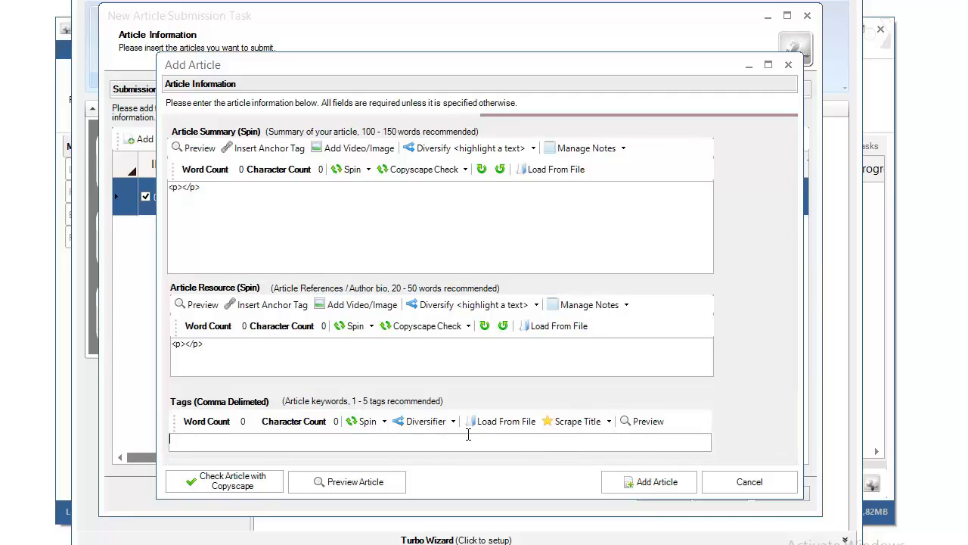
pyautogui.moveTo(456, 459); pyautogui.dragTo(308, 459)
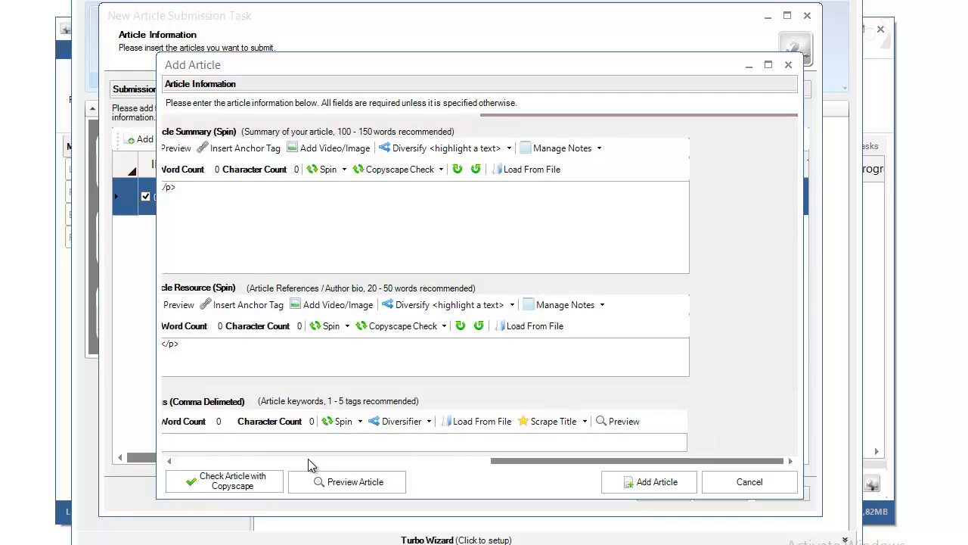
pyautogui.click(207, 460)
pyautogui.moveTo(197, 460); pyautogui.dragTo(174, 460)
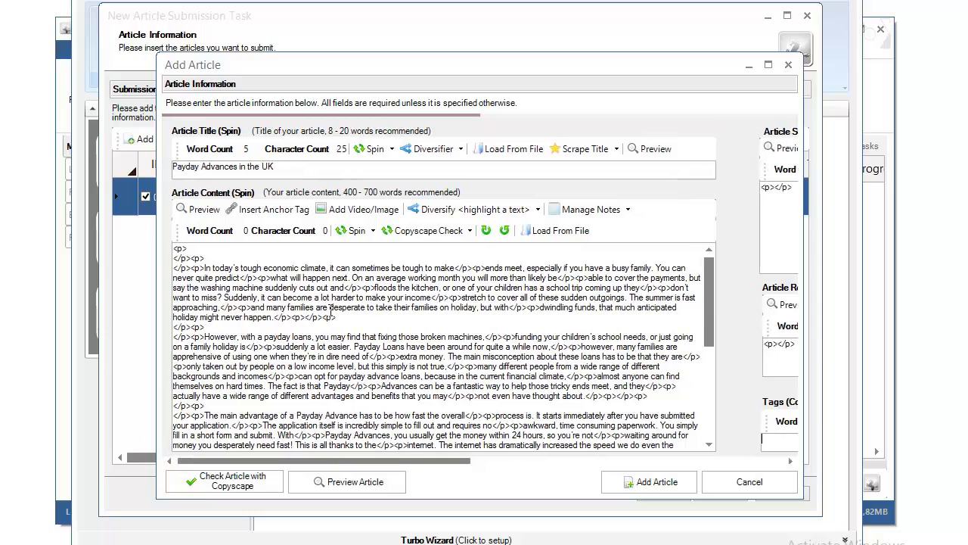
# Step: Paste the article's first content paragraph over the empty Article Summary placeholder
pyautogui.moveTo(349, 317); pyautogui.dragTo(174, 268)
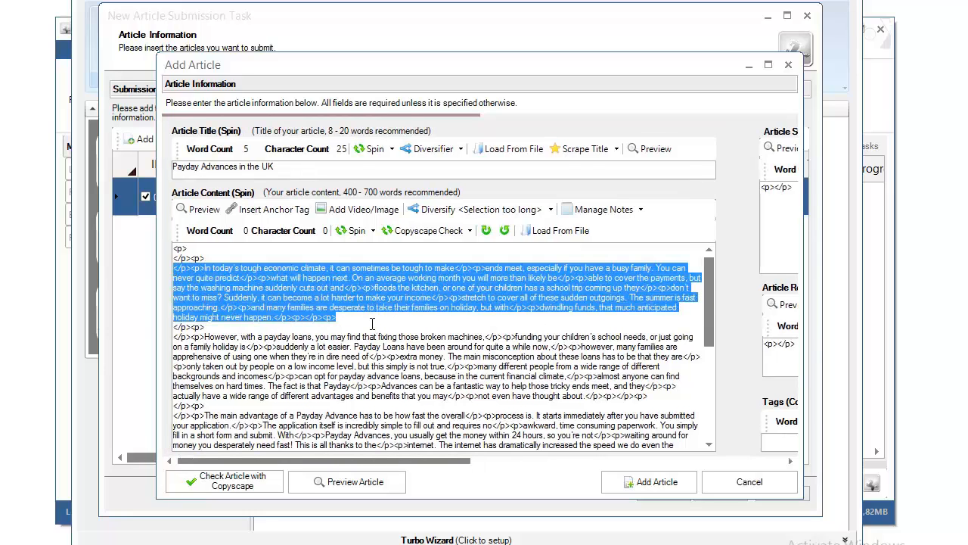
pyautogui.moveTo(295, 317); pyautogui.dragTo(186, 268)
pyautogui.hotkey('ctrl', 'c')
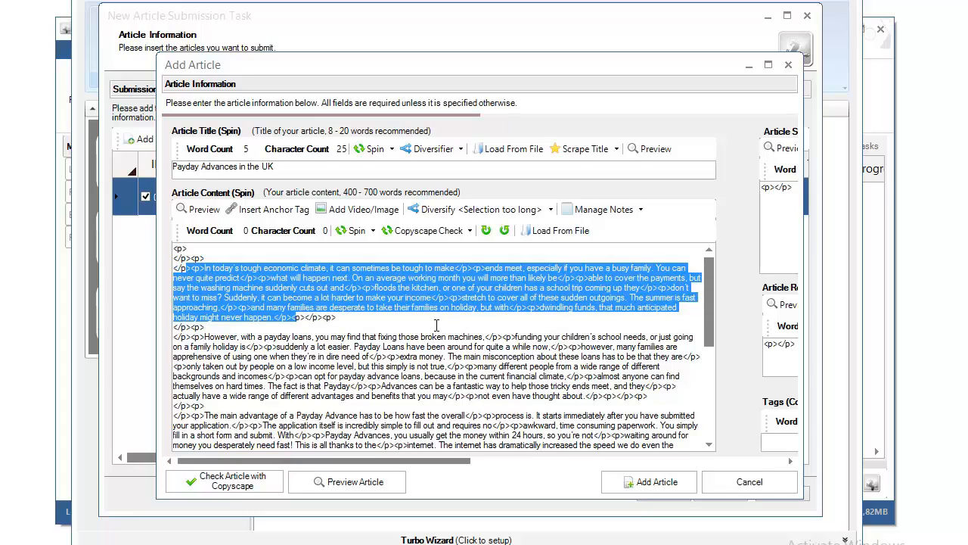
pyautogui.click(192, 266)
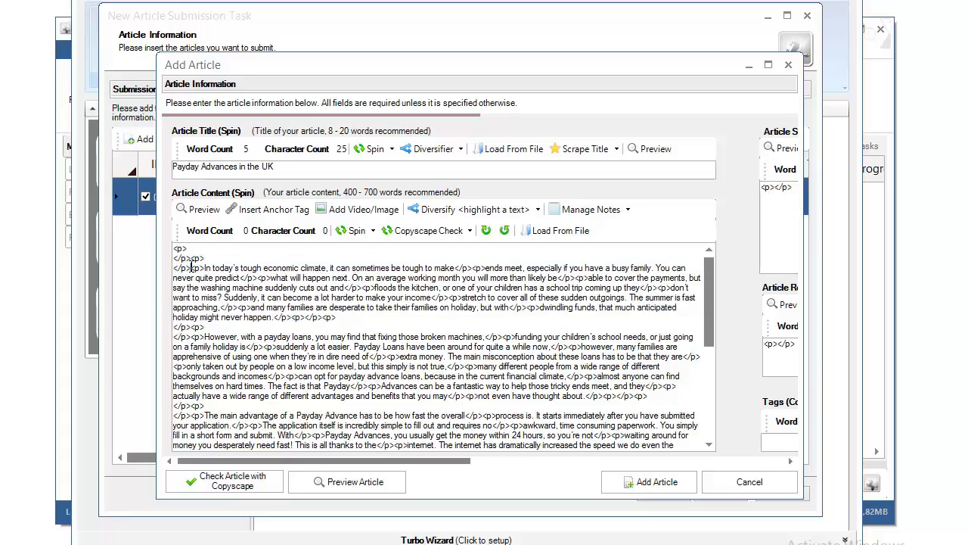
pyautogui.moveTo(194, 269); pyautogui.dragTo(292, 315)
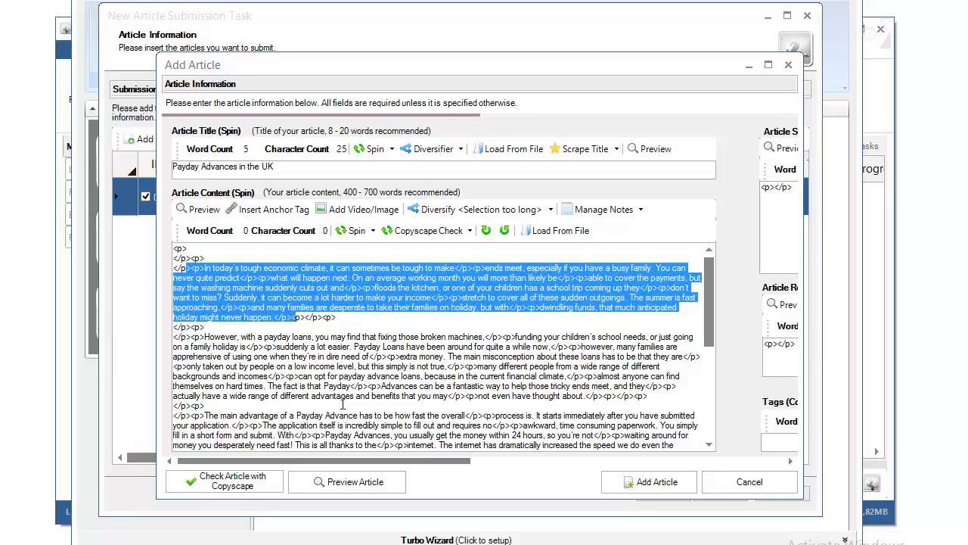
pyautogui.moveTo(410, 462); pyautogui.dragTo(727, 462)
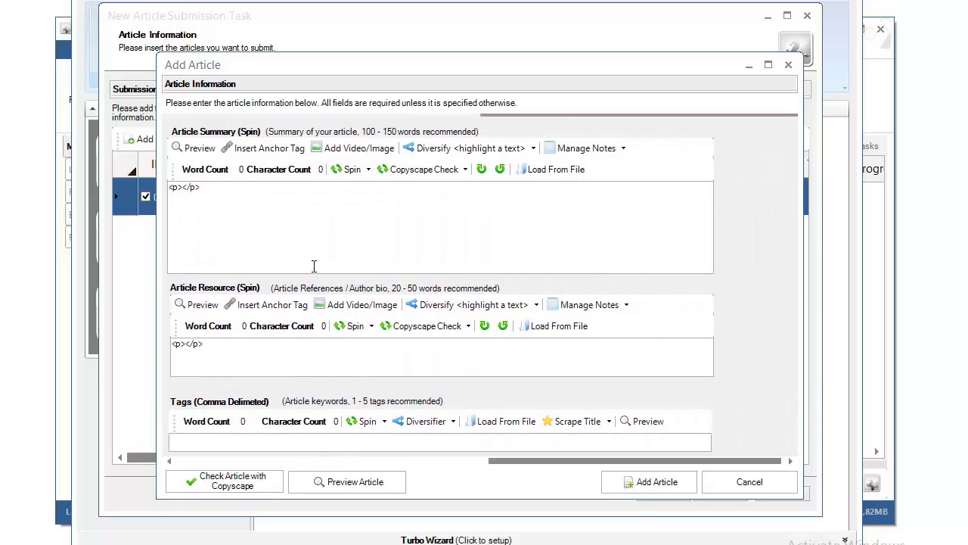
pyautogui.moveTo(189, 220); pyautogui.dragTo(140, 214)
pyautogui.hotkey('ctrl', 'v')
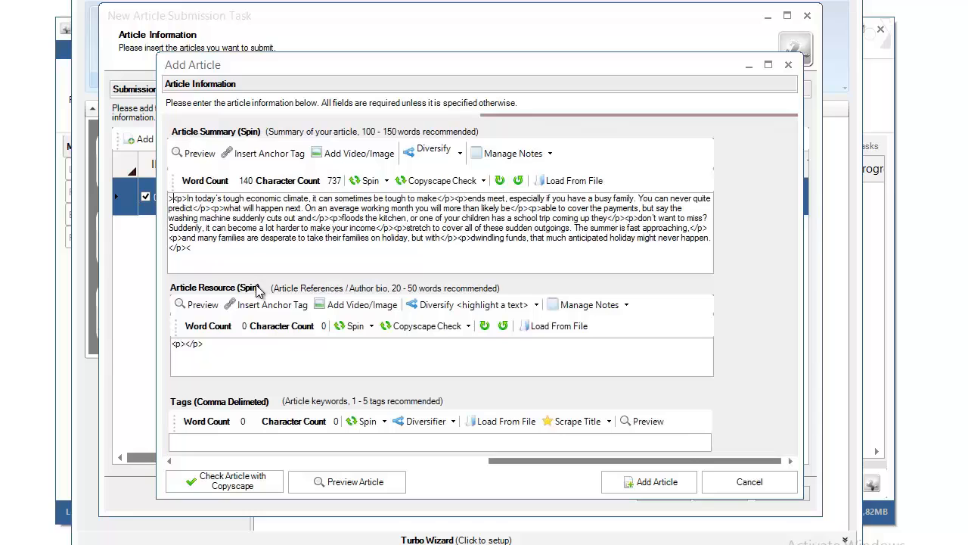
pyautogui.press('BackSpace')
pyautogui.press('BackSpace')
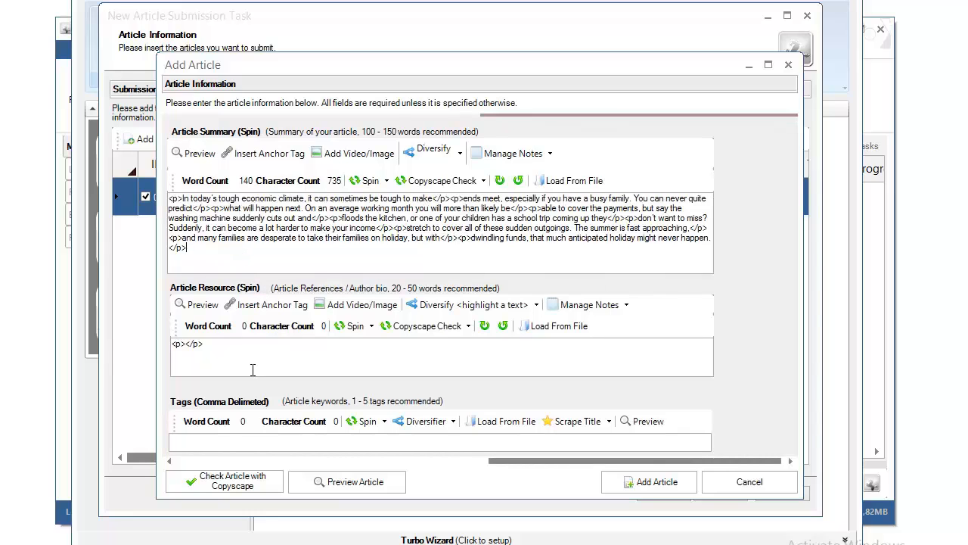
pyautogui.moveTo(599, 462); pyautogui.dragTo(280, 463)
pyautogui.moveTo(410, 464); pyautogui.dragTo(726, 463)
pyautogui.moveTo(602, 463); pyautogui.dragTo(577, 469)
pyautogui.tripleClick(246, 356)
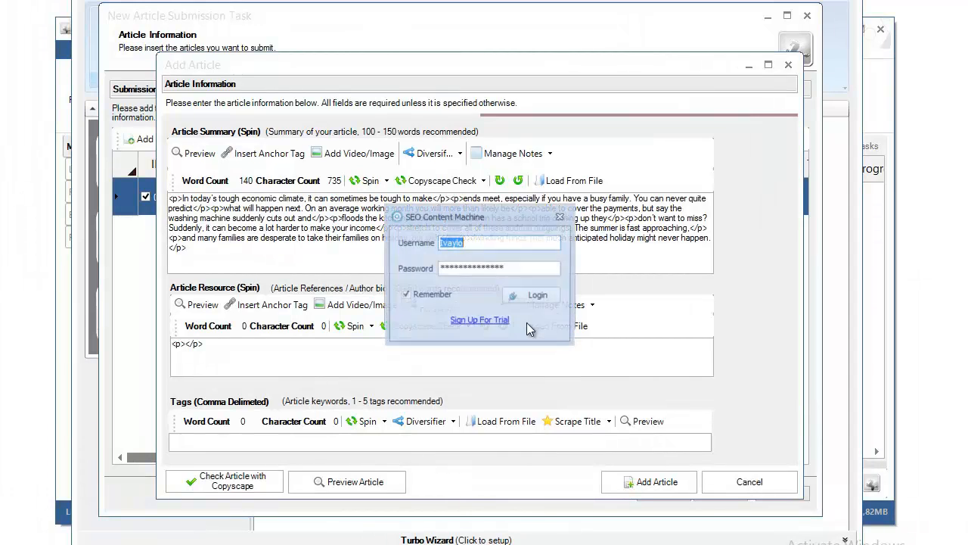
# Step: Log in to SEO Content Machine and generate an about-me bio for the keyword 'loans'
pyautogui.click(538, 295)
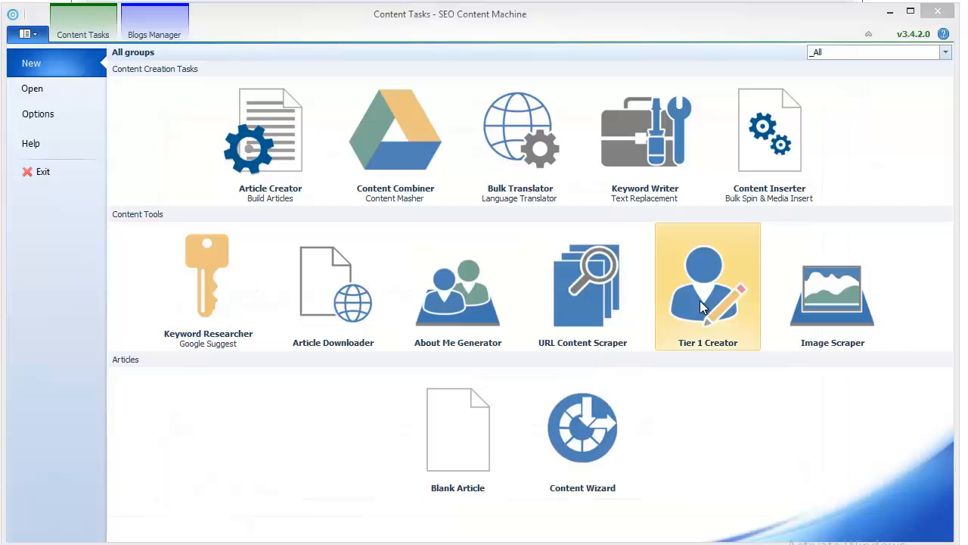
pyautogui.moveTo(614, 16)
pyautogui.mouseDown()
pyautogui.moveTo(600, 47)
pyautogui.moveTo(544, 432)
pyautogui.moveTo(575, 541)
pyautogui.moveTo(659, 524)
pyautogui.moveTo(597, 6)
pyautogui.mouseUp()
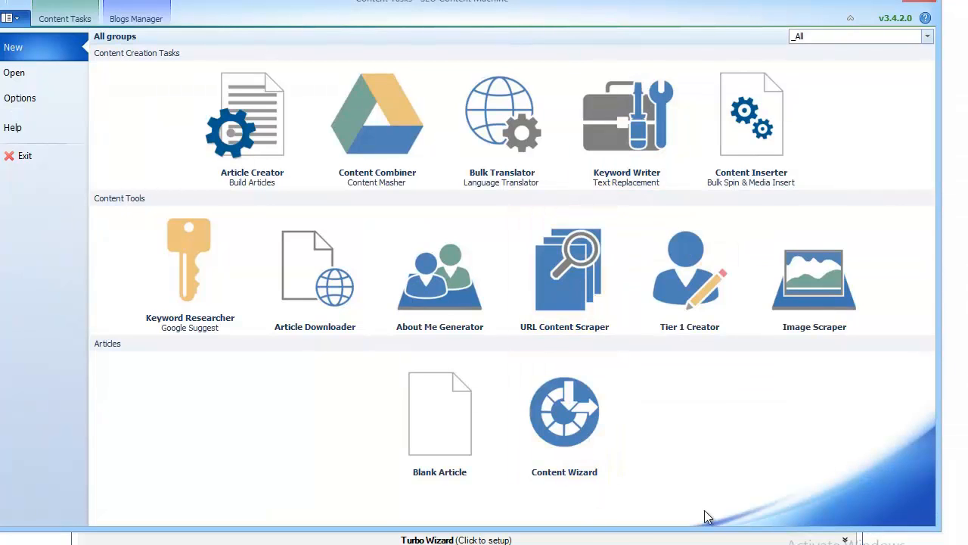
pyautogui.click(453, 297)
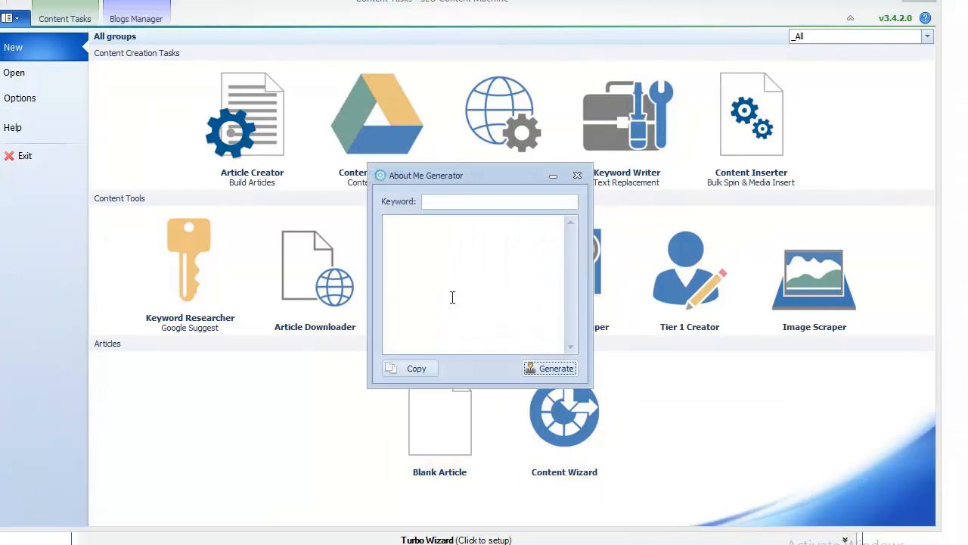
pyautogui.click(449, 204)
pyautogui.write('loans')
pyautogui.press('Return')
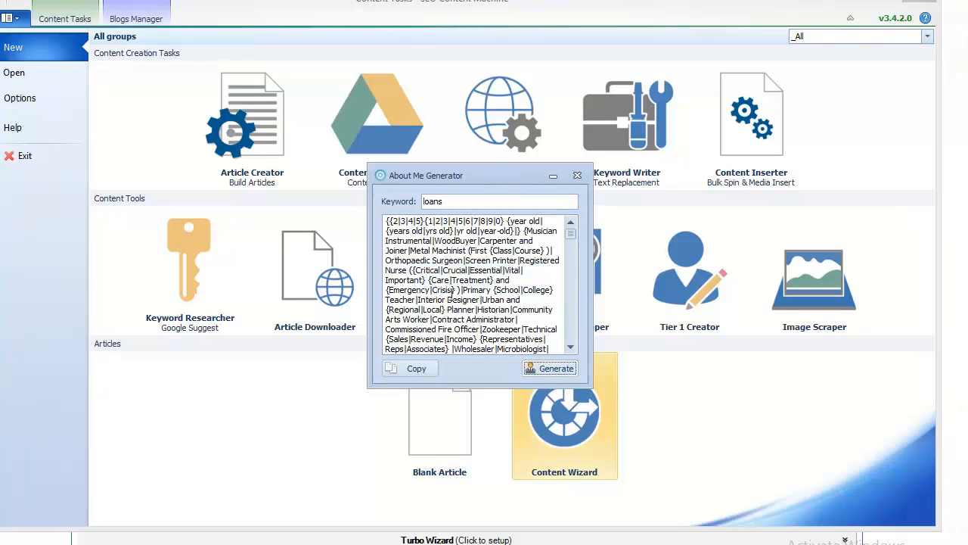
# Step: Select and copy all the generated spintax bio, then close the About Me Generator
pyautogui.rightClick(452, 296)
pyautogui.click(489, 396)
pyautogui.rightClick(483, 316)
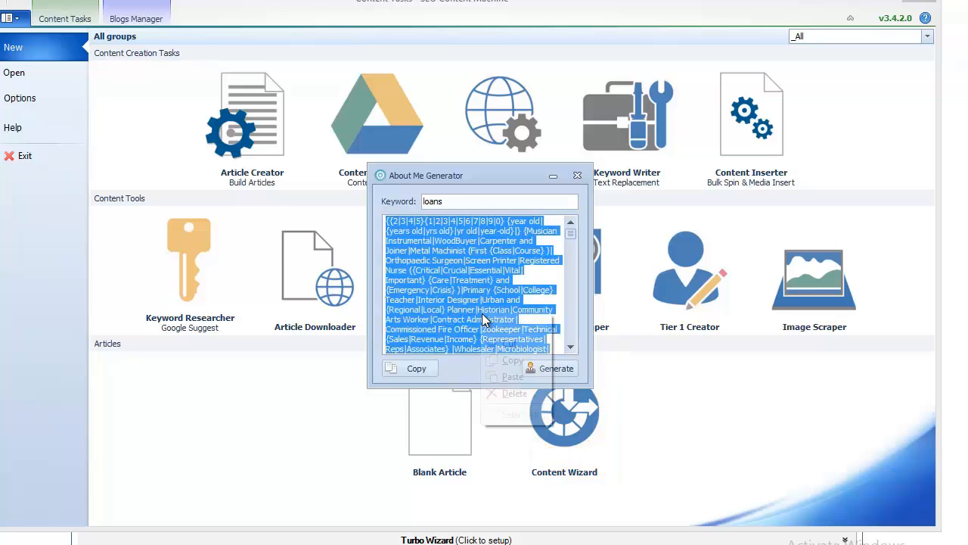
pyautogui.click(506, 362)
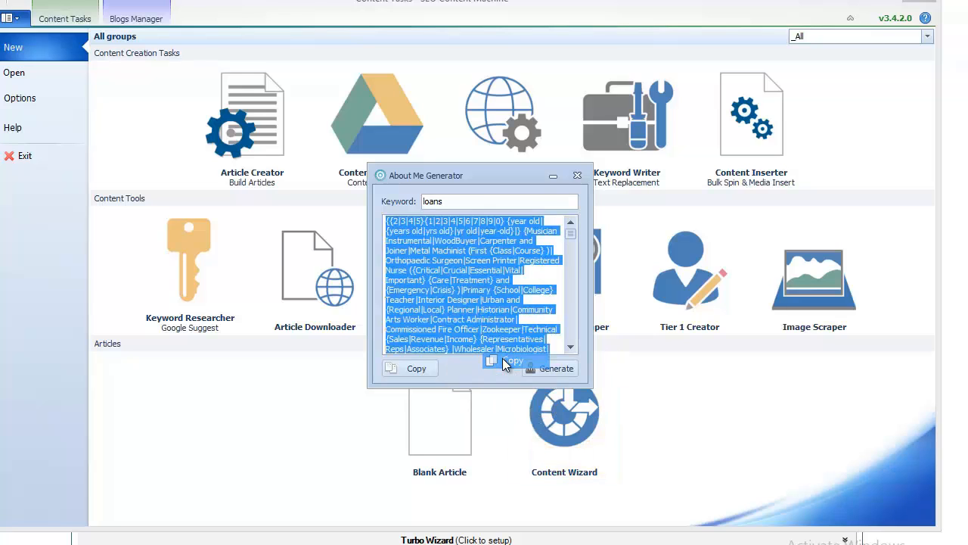
pyautogui.click(578, 174)
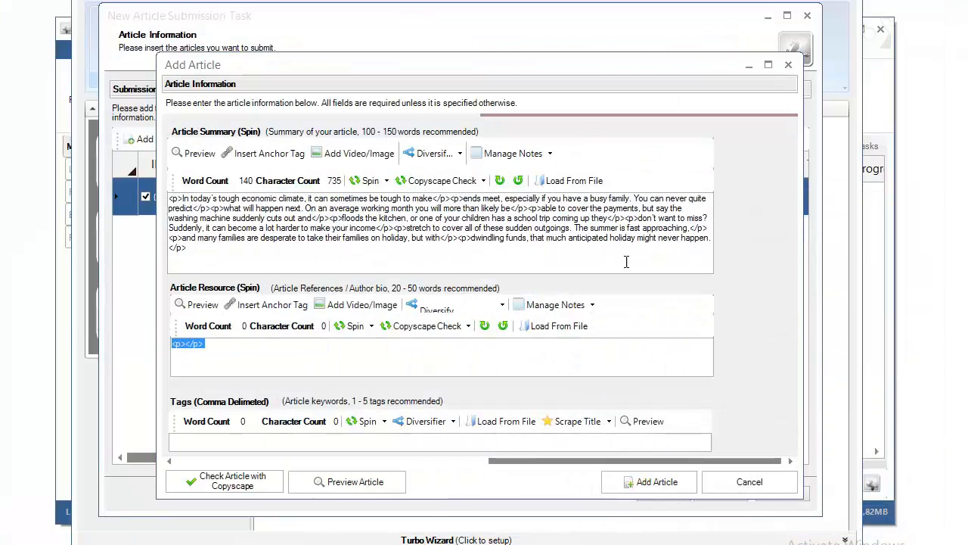
# Step: Paste the spun bio over the Article Resource placeholder and tags 'payday loans, money loans, money loan'
pyautogui.hotkey('shift', 'Left')
pyautogui.hotkey('shift', 'Left')
pyautogui.hotkey('shift', 'Left')
pyautogui.hotkey('shift', 'Left')
pyautogui.hotkey('shift', 'Left')
pyautogui.hotkey('shift', 'Left')
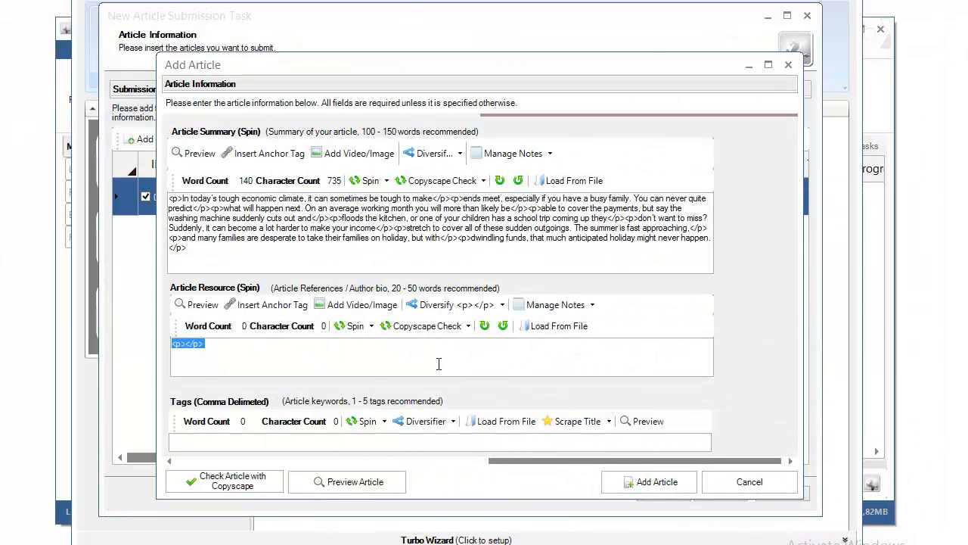
pyautogui.hotkey('ctrl', 'v')
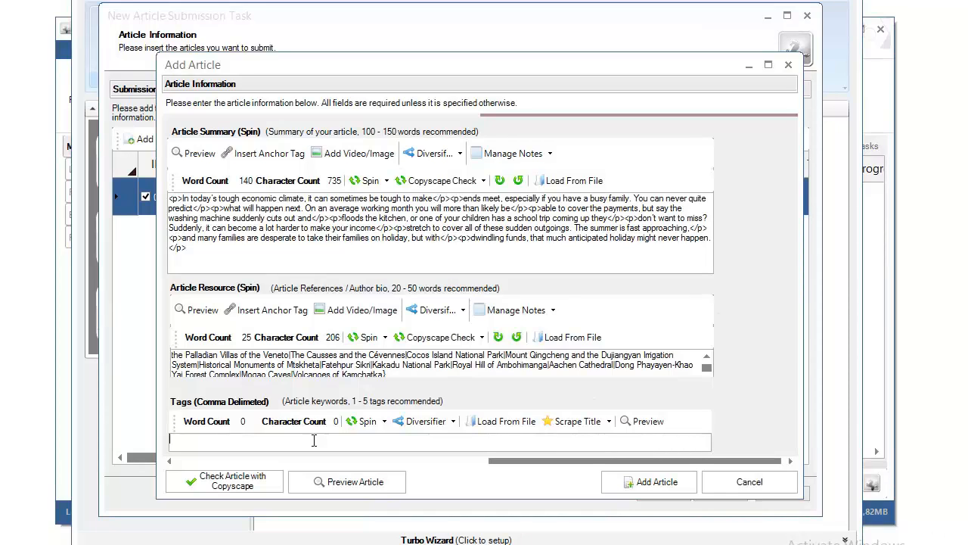
pyautogui.hotkey('ctrl', 'v')
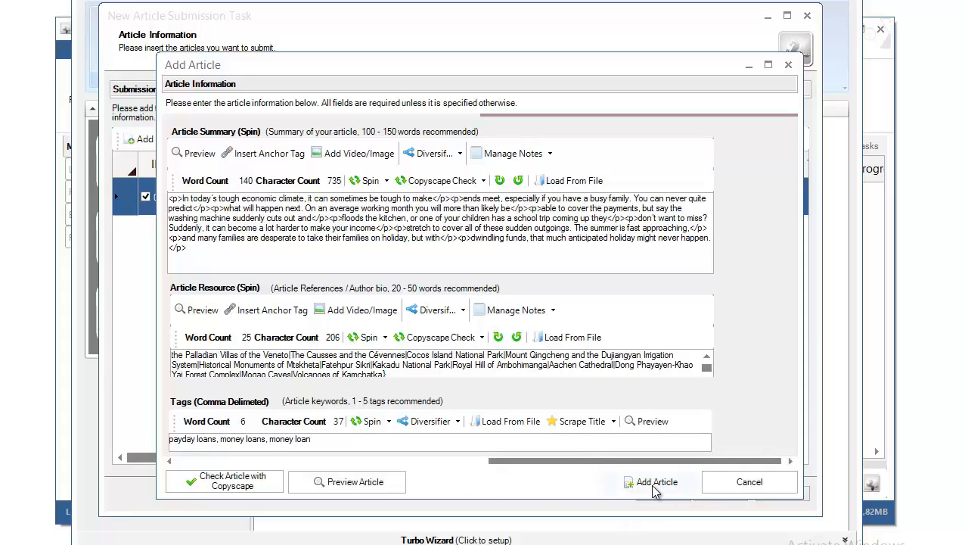
# Step: Preview the Payday article, scroll down to its Resource paragraph, then close the preview
pyautogui.click(374, 490)
pyautogui.scroll(-5, 446, 318)
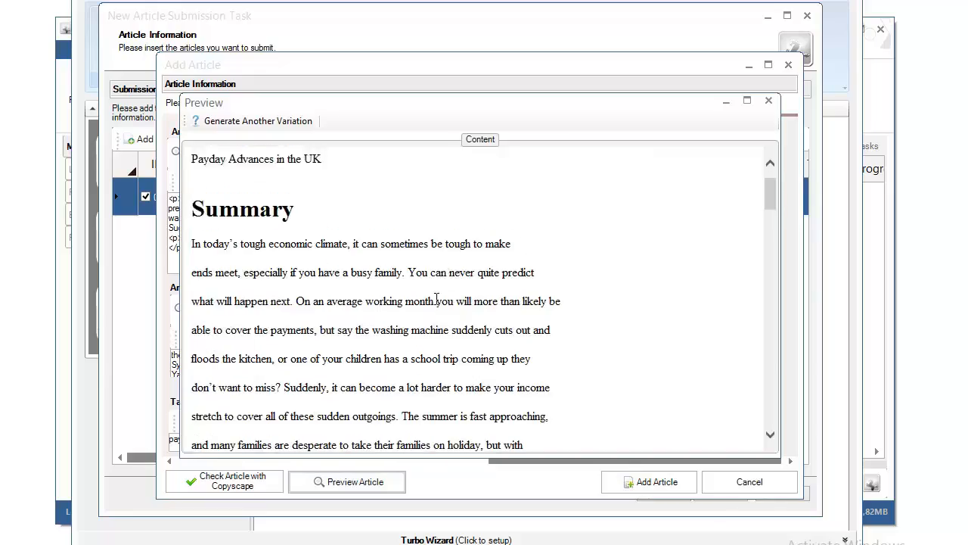
pyautogui.scroll(-10, 325, 238)
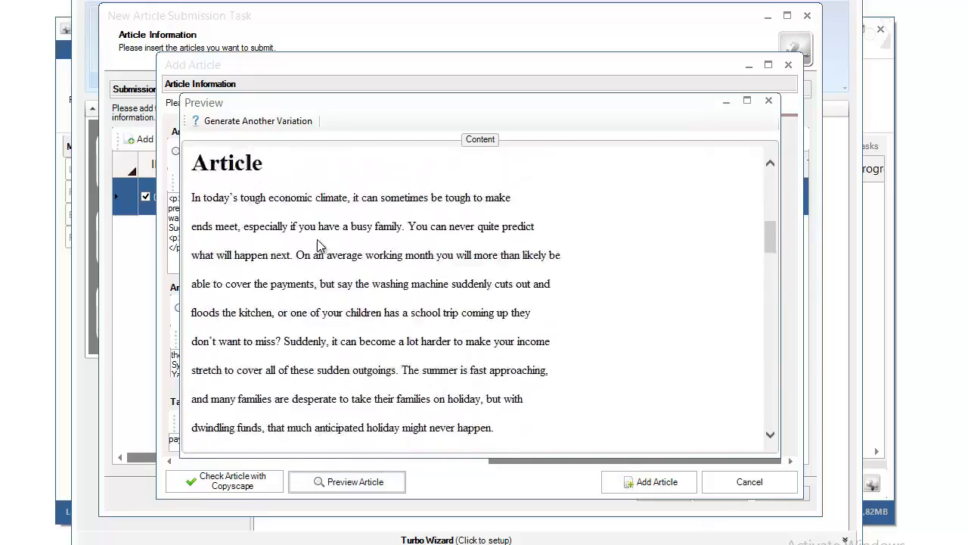
pyautogui.scroll(-5, 325, 265)
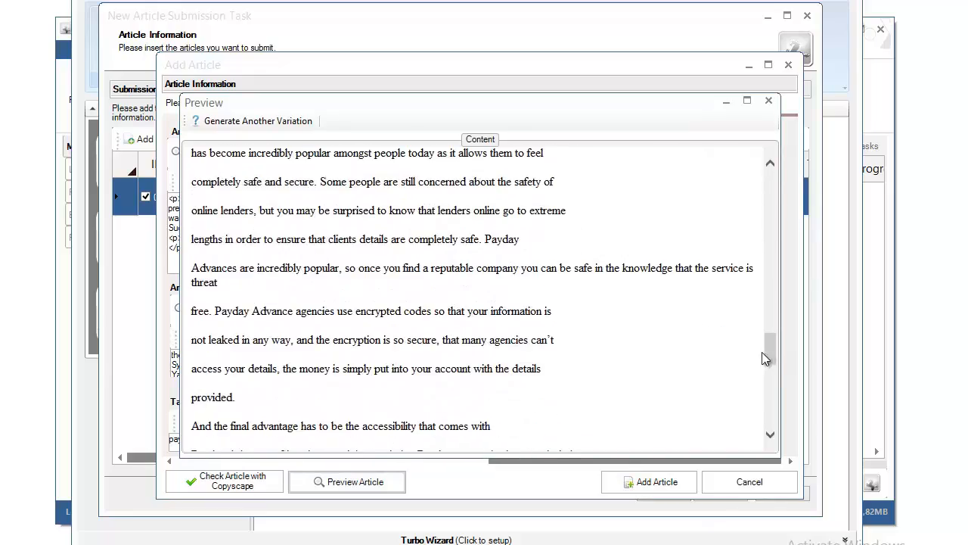
pyautogui.moveTo(771, 338); pyautogui.dragTo(738, 429)
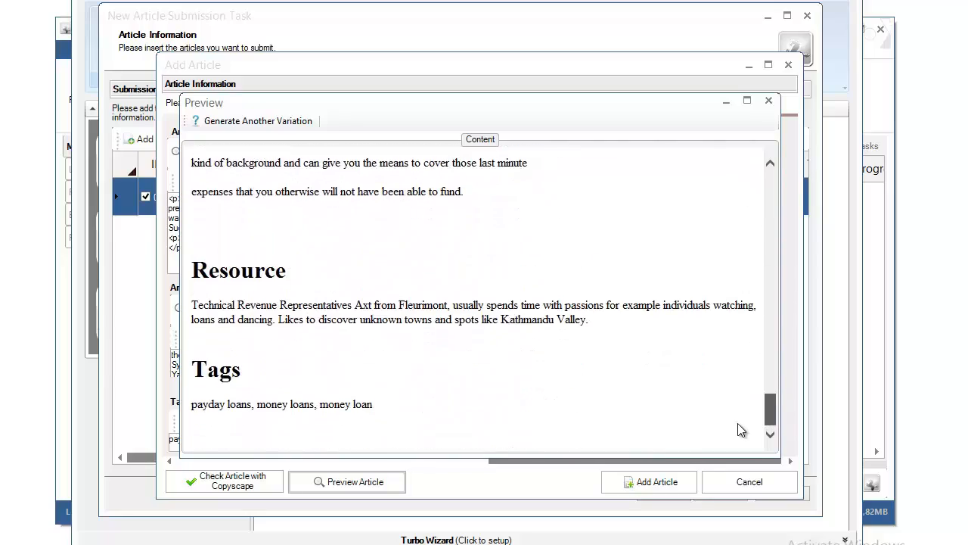
pyautogui.tripleClick(486, 308)
pyautogui.moveTo(762, 409); pyautogui.dragTo(756, 460)
pyautogui.moveTo(770, 411)
pyautogui.mouseDown()
pyautogui.moveTo(771, 205)
pyautogui.moveTo(771, 424)
pyautogui.mouseUp()
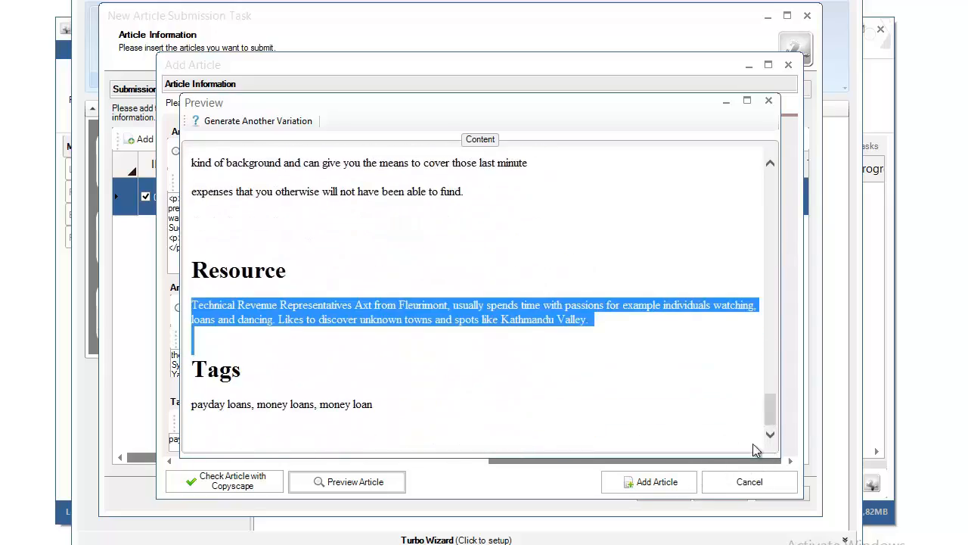
pyautogui.click(563, 406)
pyautogui.click(769, 101)
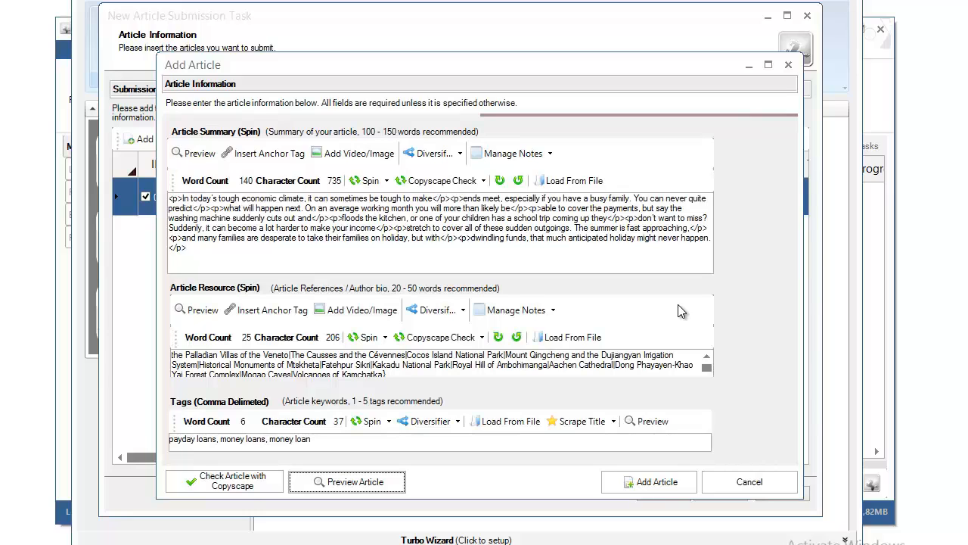
# Step: Choose the PayDayLoansWeb20Tier1 profile and select all its ARTICLE category sites
pyautogui.click(777, 489)
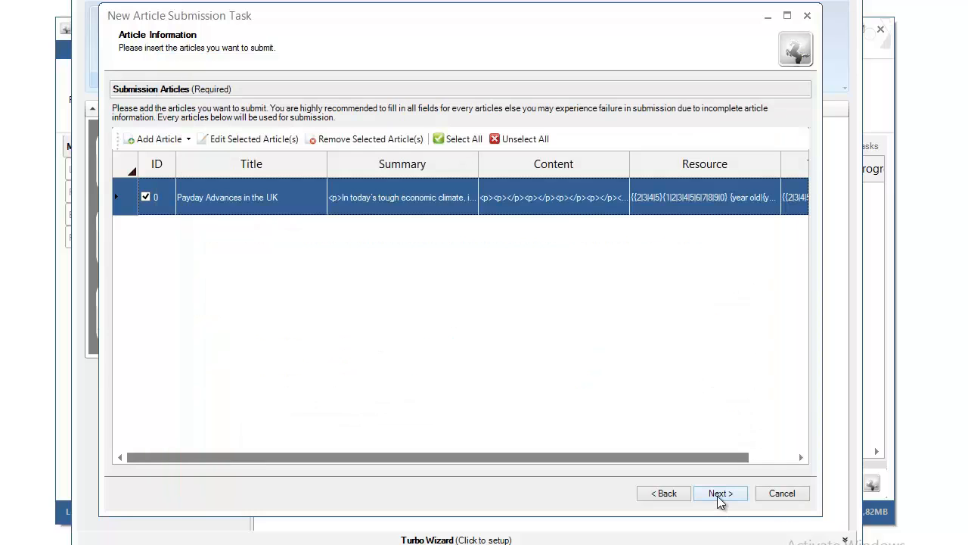
pyautogui.click(717, 496)
pyautogui.click(174, 162)
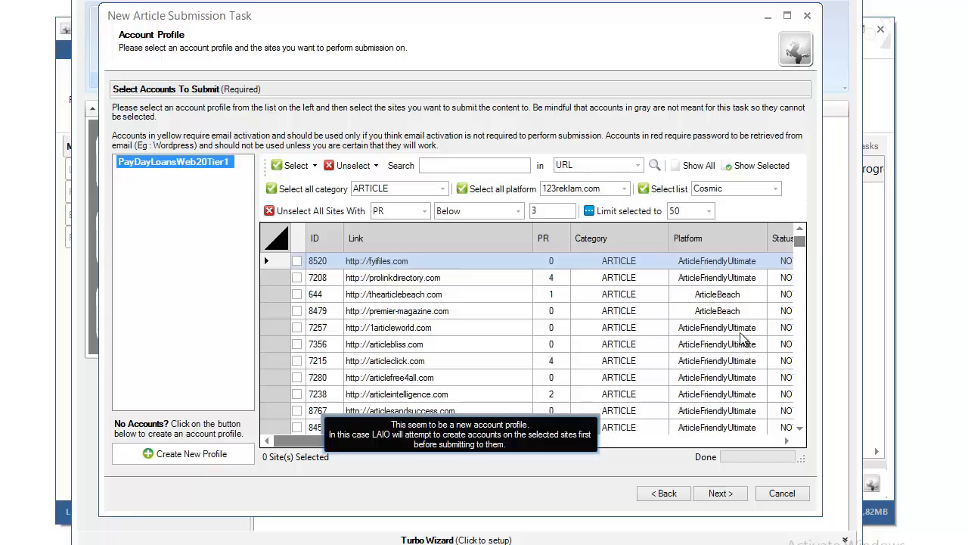
pyautogui.click(326, 194)
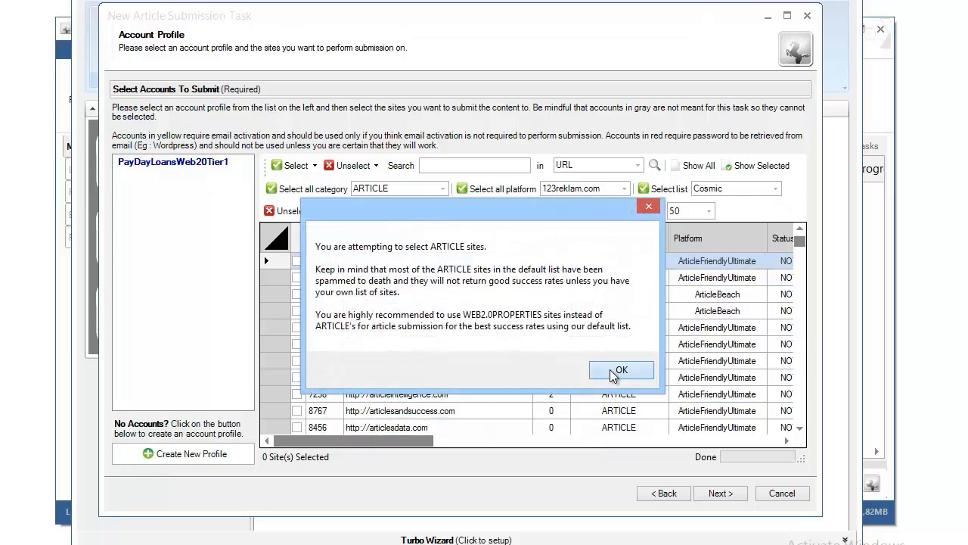
pyautogui.click(617, 371)
# Step: Unselect all sites with PR below 0
pyautogui.click(519, 211)
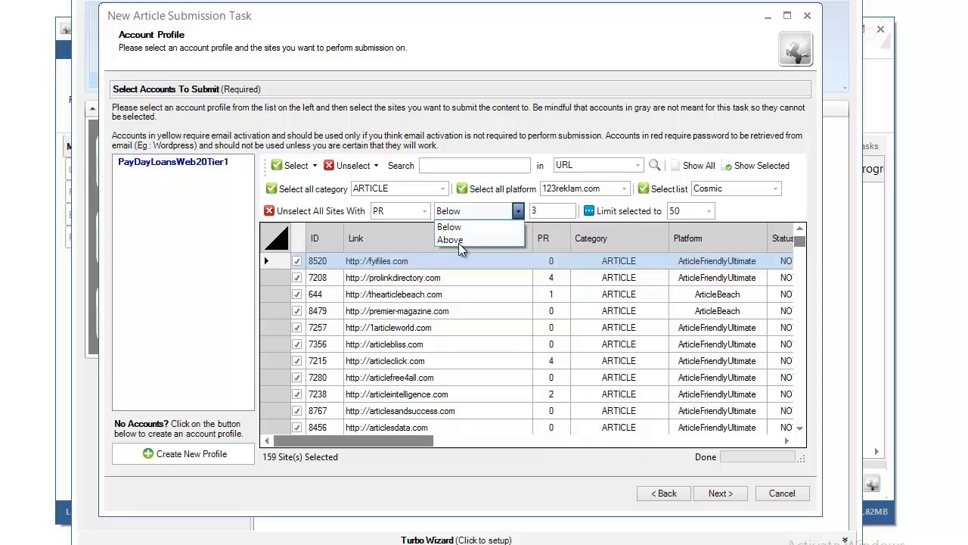
pyautogui.click(459, 243)
pyautogui.click(444, 211)
pyautogui.click(457, 228)
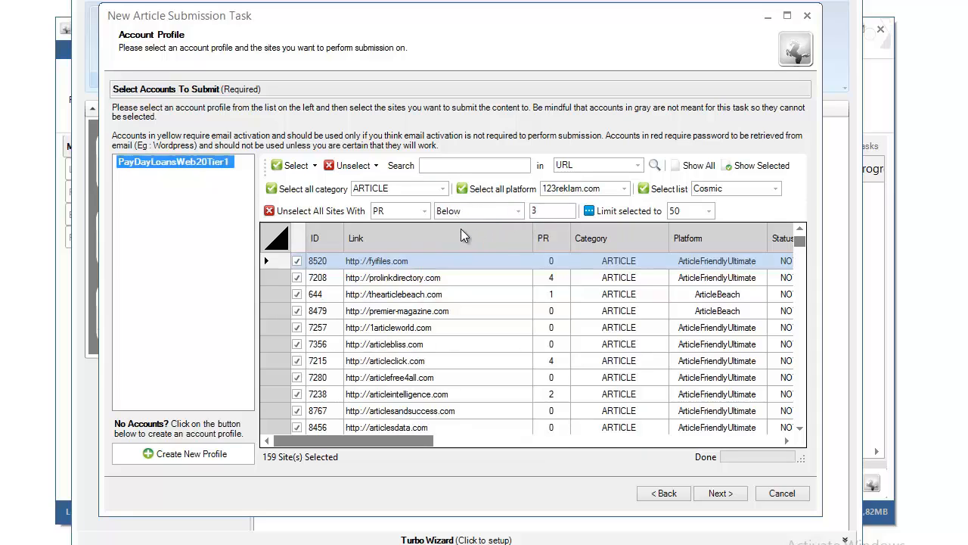
pyautogui.moveTo(531, 211); pyautogui.dragTo(545, 211)
pyautogui.write('0')
pyautogui.click(340, 211)
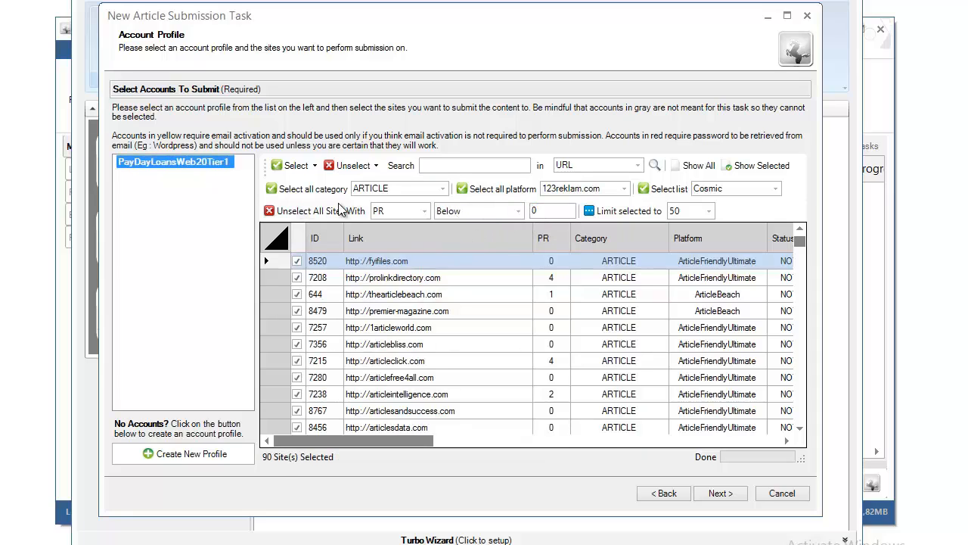
# Step: Unselect all sites with OBL above 100
pyautogui.click(408, 211)
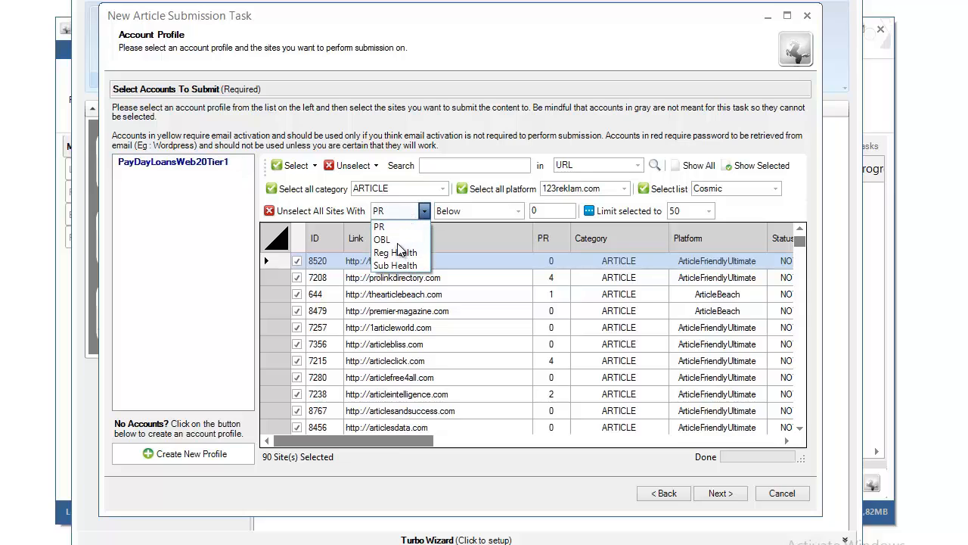
pyautogui.click(398, 241)
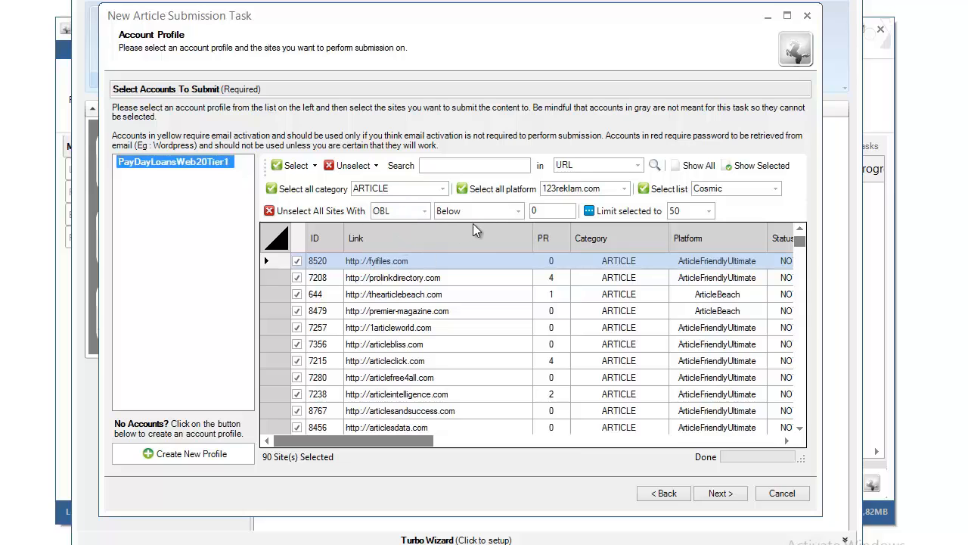
pyautogui.click(520, 214)
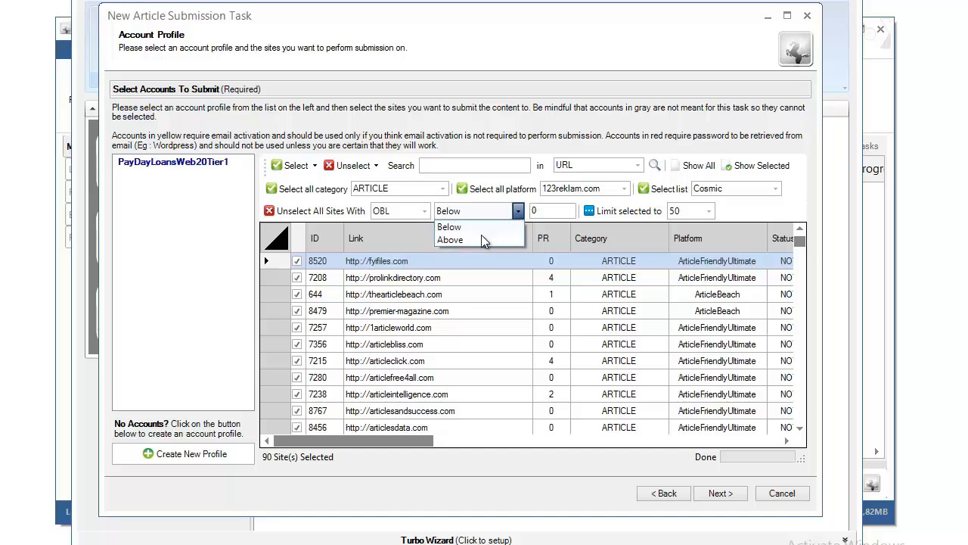
pyautogui.click(484, 239)
pyautogui.click(535, 211)
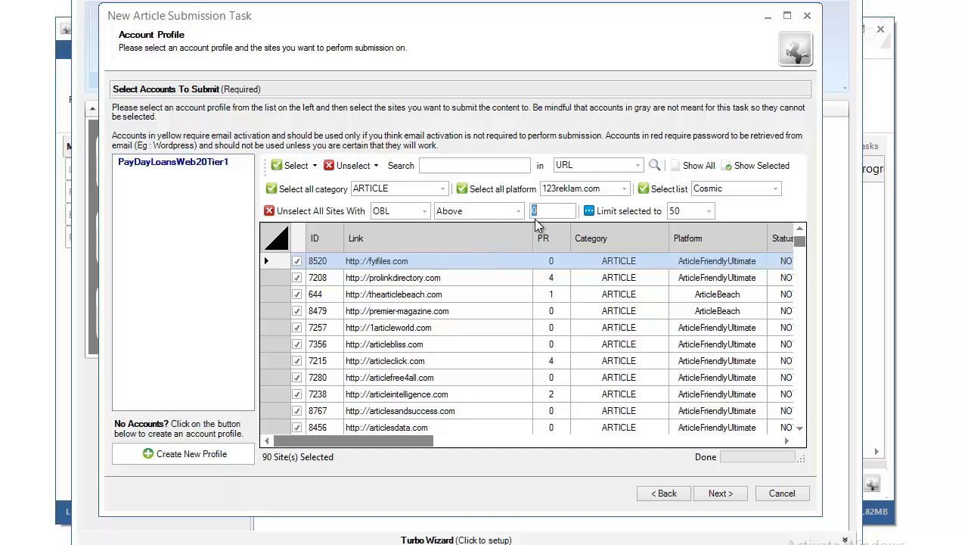
pyautogui.write('100')
pyautogui.click(316, 213)
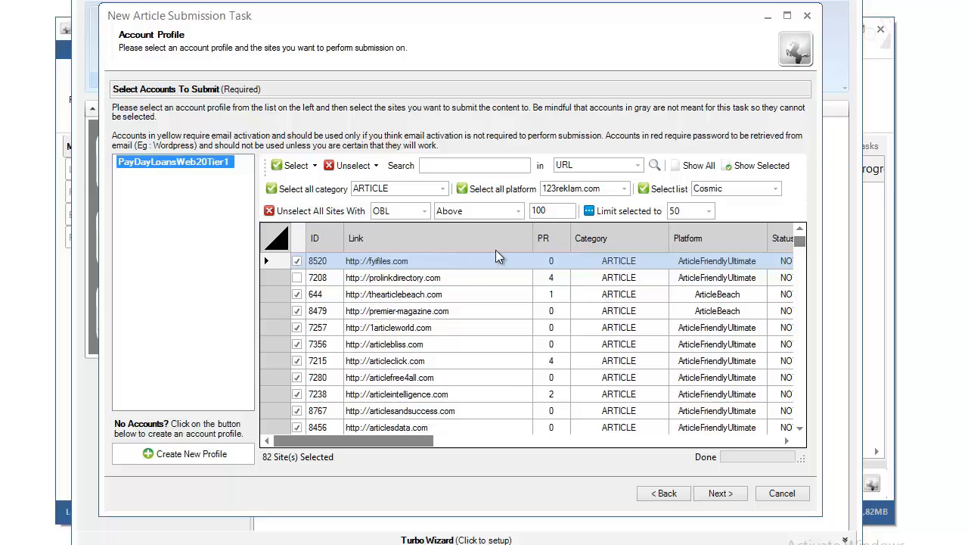
# Step: Leave the site filter set to OBL above 100, with 82 sites selected
pyautogui.click(410, 219)
pyautogui.click(407, 227)
pyautogui.click(517, 212)
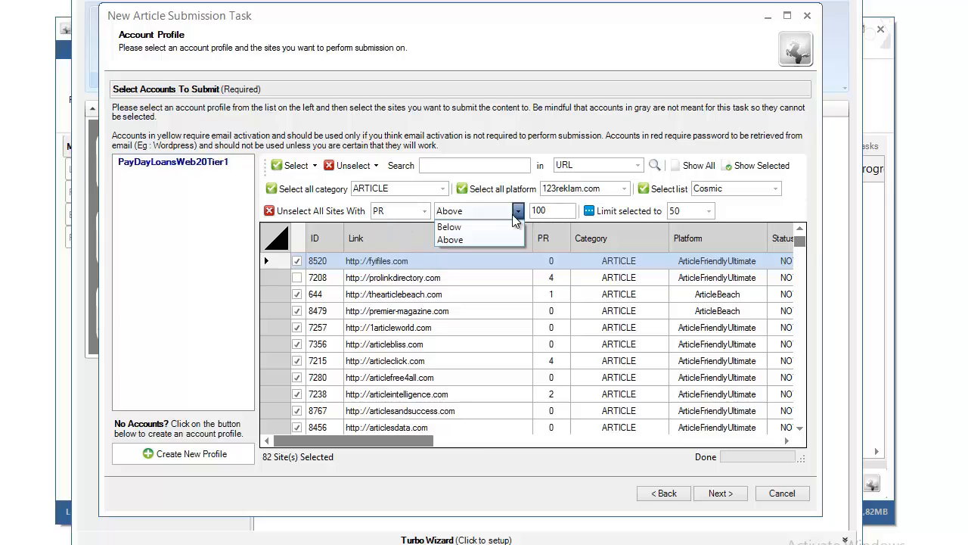
pyautogui.click(514, 214)
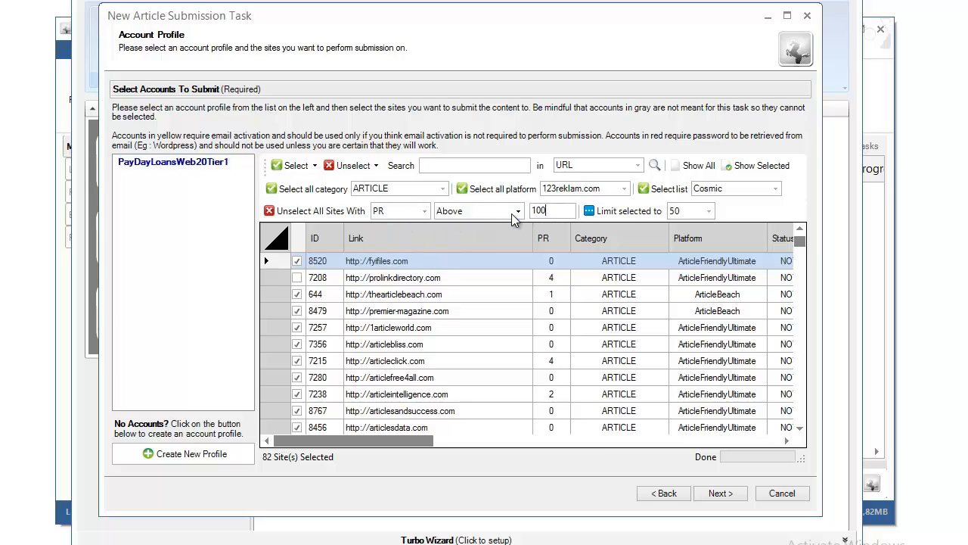
pyautogui.click(392, 213)
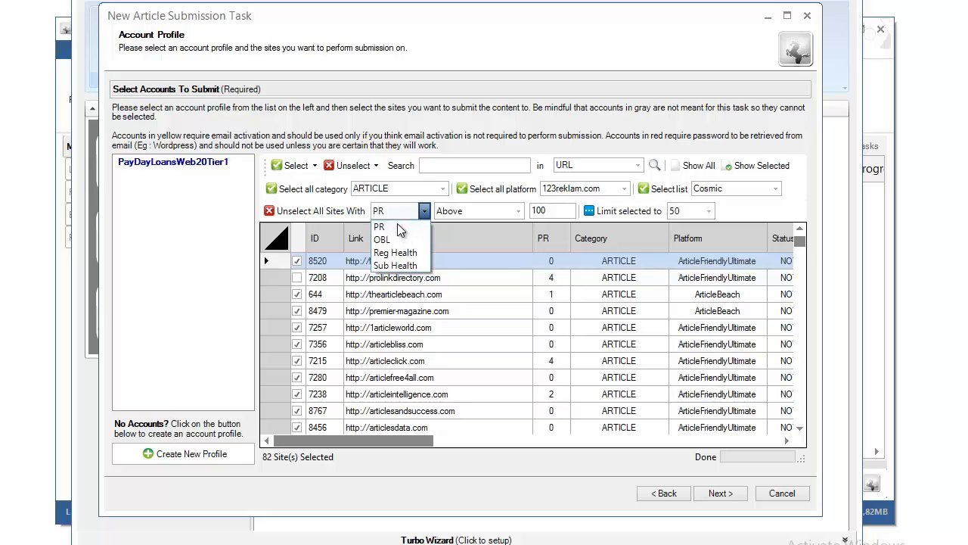
pyautogui.click(401, 229)
pyautogui.click(399, 215)
pyautogui.click(391, 240)
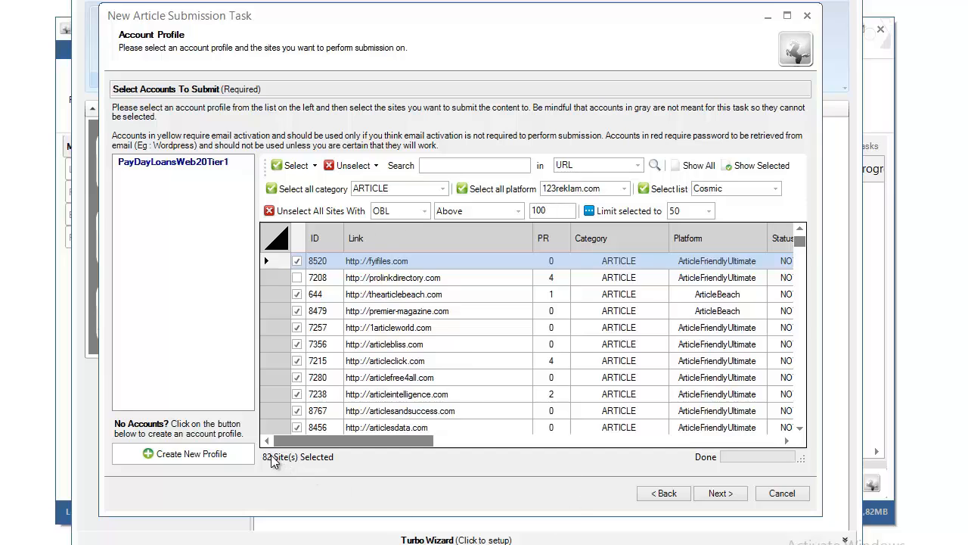
# Step: Switch to drip-feed submission with 20 per day out of 82 total
pyautogui.click(718, 497)
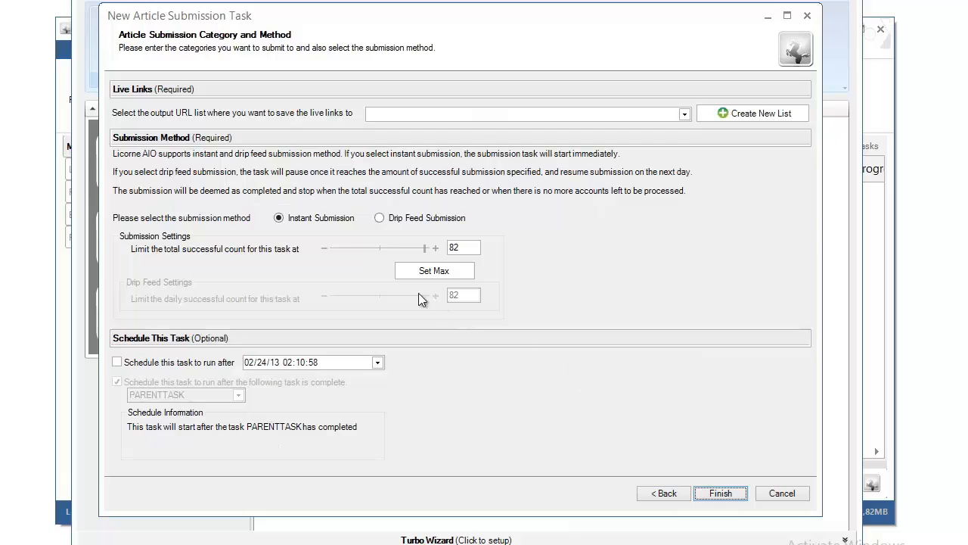
pyautogui.click(278, 220)
pyautogui.click(380, 218)
pyautogui.moveTo(426, 249)
pyautogui.mouseDown()
pyautogui.moveTo(378, 249)
pyautogui.moveTo(434, 248)
pyautogui.mouseUp()
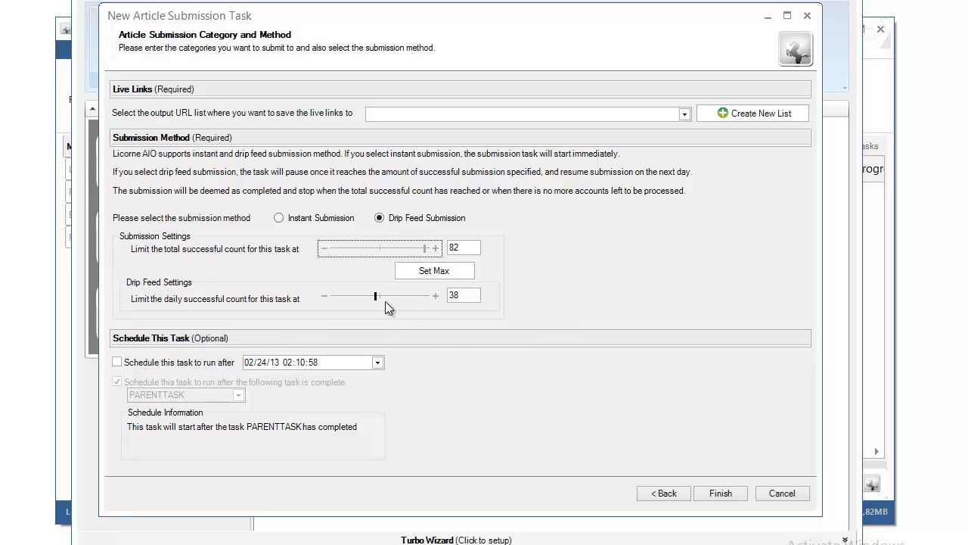
pyautogui.moveTo(376, 298); pyautogui.dragTo(348, 301)
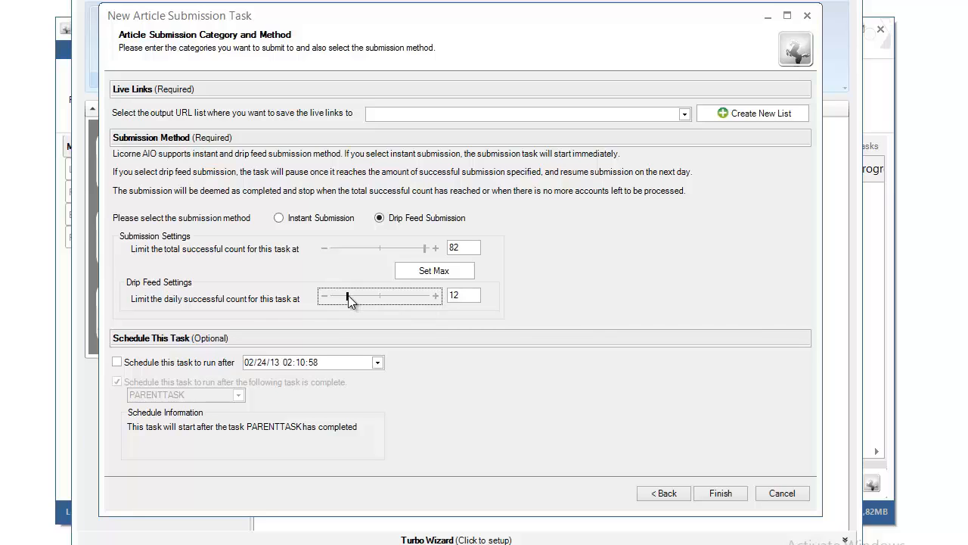
pyautogui.moveTo(349, 296)
pyautogui.mouseDown()
pyautogui.moveTo(391, 305)
pyautogui.moveTo(359, 300)
pyautogui.mouseUp()
# Step: Attempt to finish, dismiss the missing output list warning, and start a new output URL list
pyautogui.click(738, 503)
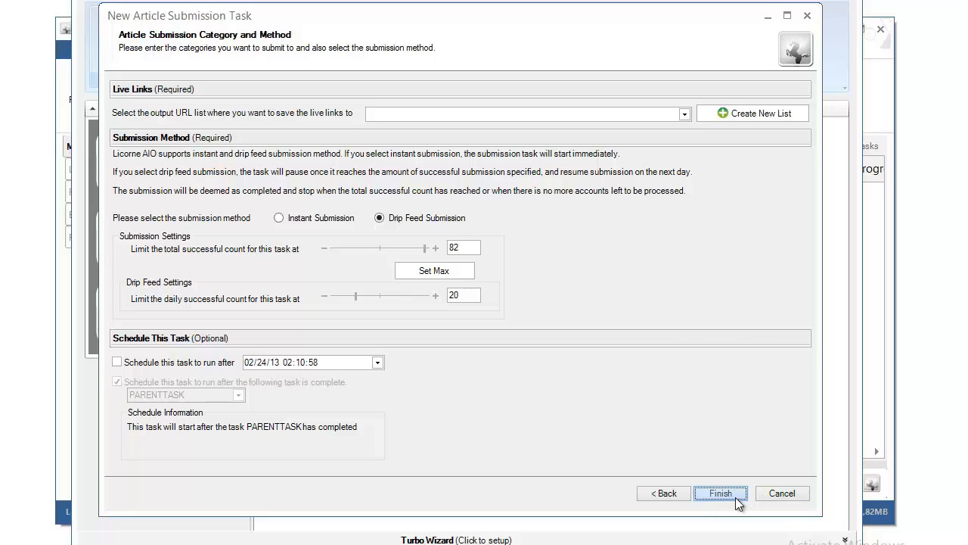
pyautogui.click(735, 497)
pyautogui.press('Return')
pyautogui.click(729, 117)
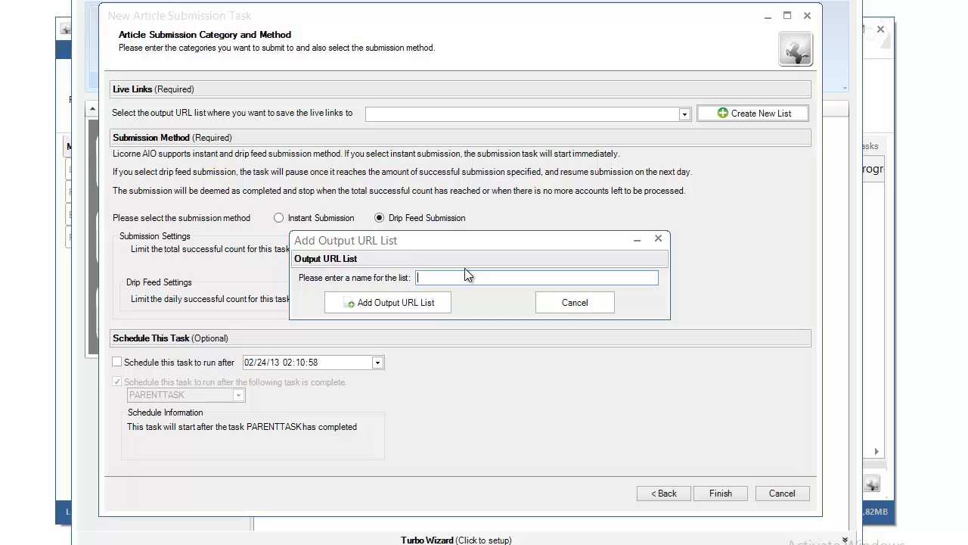
# Step: Create the PaydayLoansTier1Articles output URL list and finish the article submission task
pyautogui.write('PaydayLoansTier1Articles')
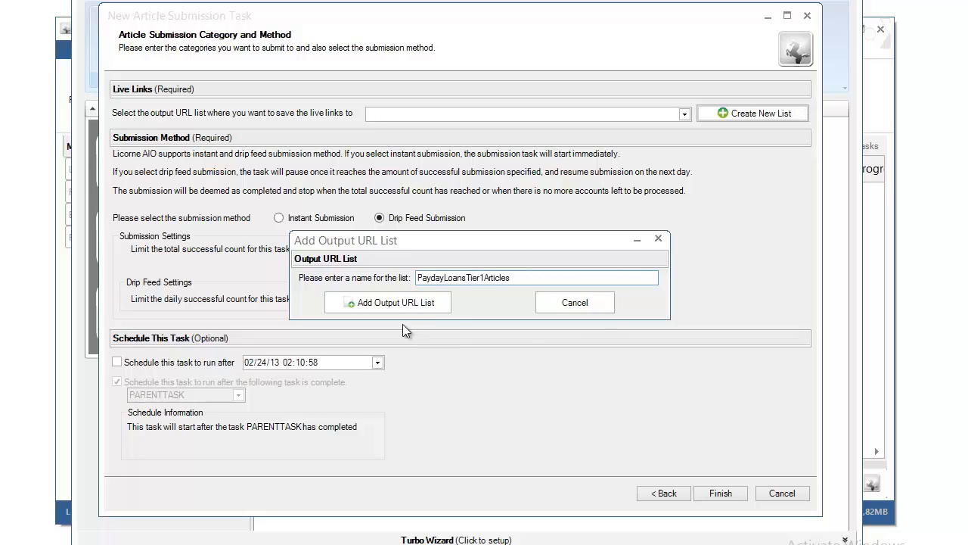
pyautogui.click(387, 303)
pyautogui.click(555, 333)
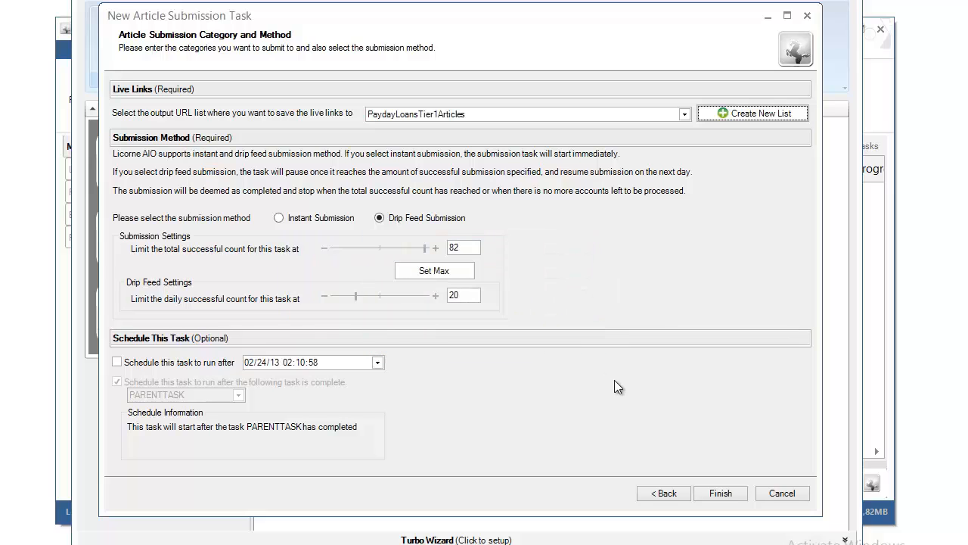
pyautogui.click(723, 492)
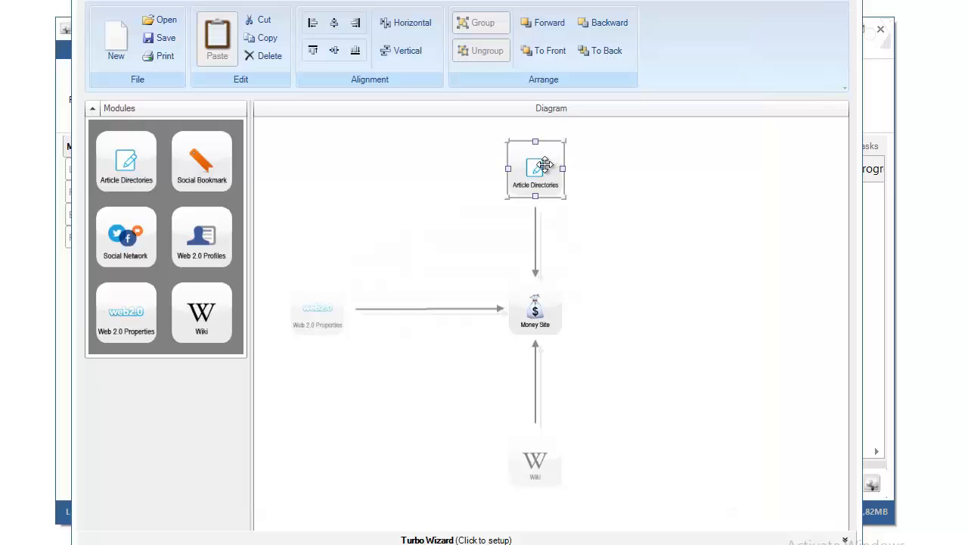
# Step: Connect the Article Directories, Web 2.0 Properties and Wiki nodes each to the Money Site
pyautogui.click(437, 239)
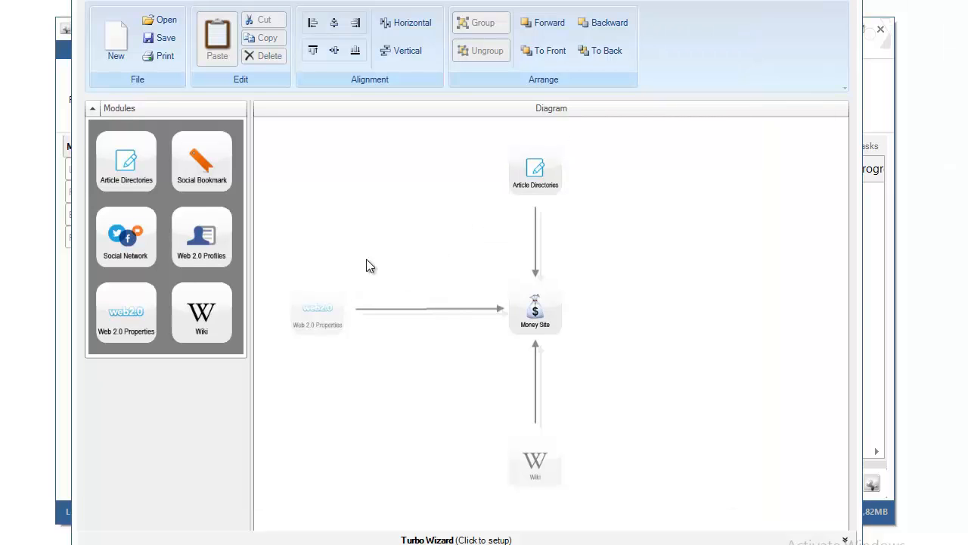
pyautogui.click(317, 321)
pyautogui.click(387, 386)
pyautogui.click(536, 454)
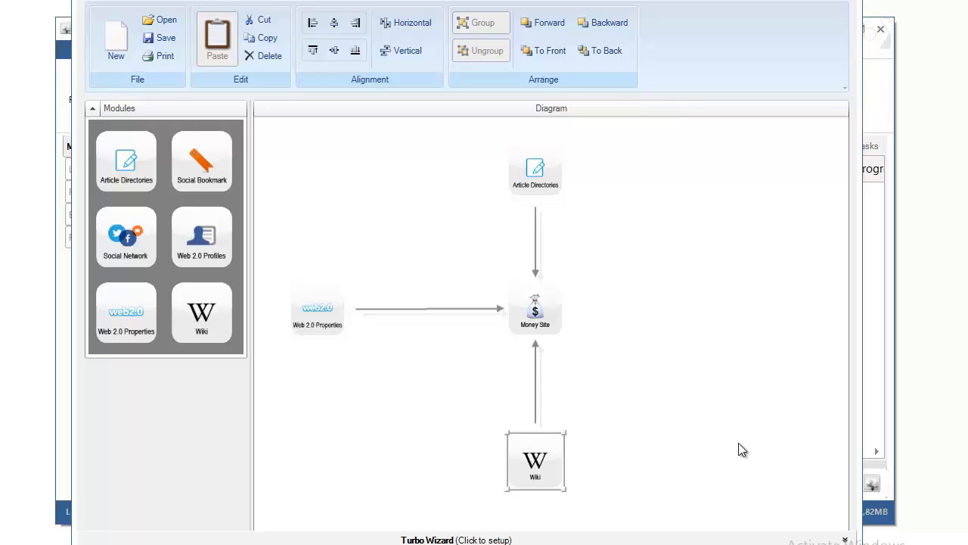
pyautogui.moveTo(640, 166); pyautogui.dragTo(489, 477)
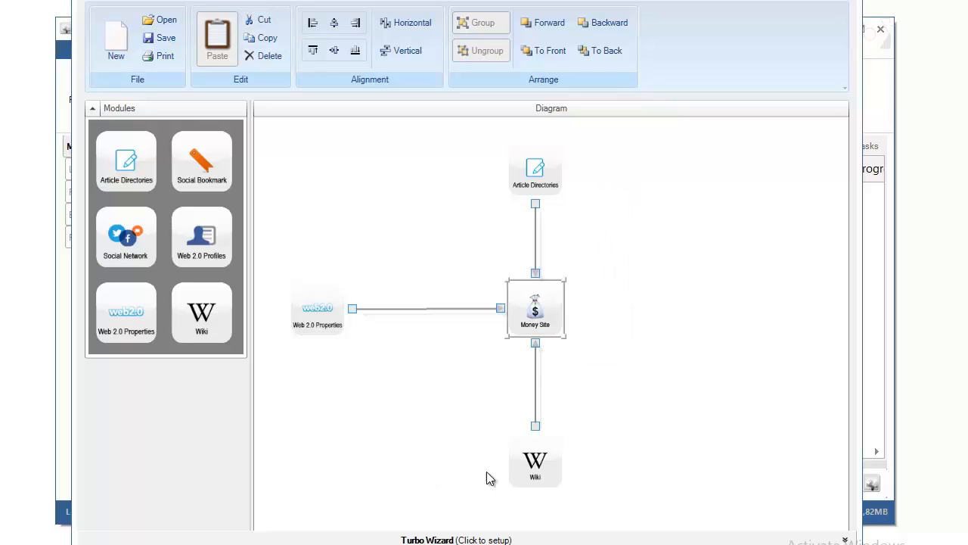
pyautogui.click(634, 463)
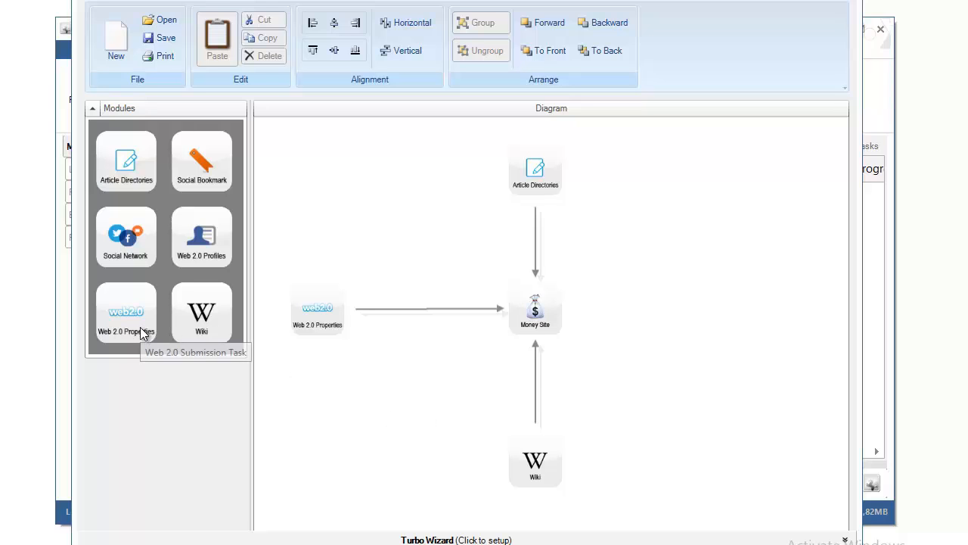
# Step: Place Web 2.0 Properties (top right), Wiki (lower left) and Article Directories (lower right) nodes
pyautogui.moveTo(127, 331); pyautogui.dragTo(763, 175)
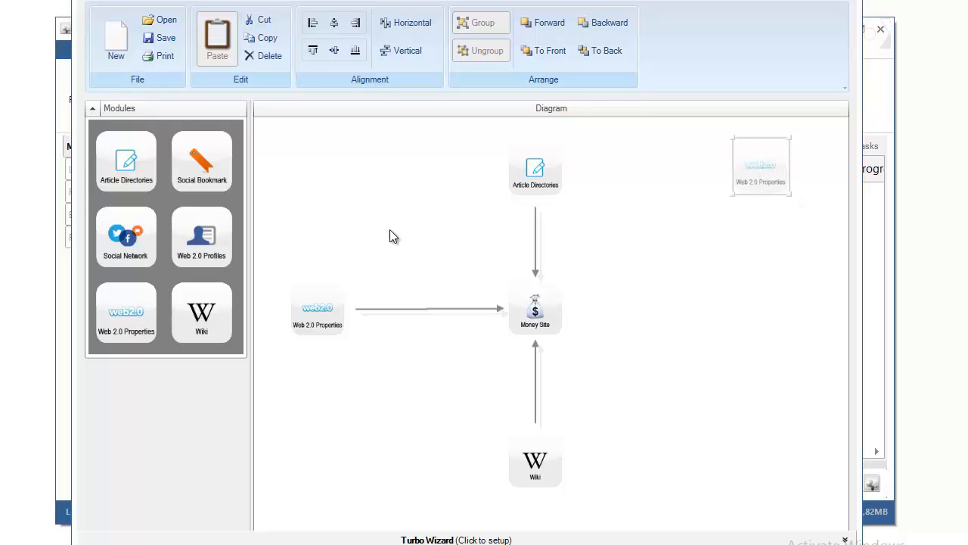
pyautogui.moveTo(201, 314); pyautogui.dragTo(316, 458)
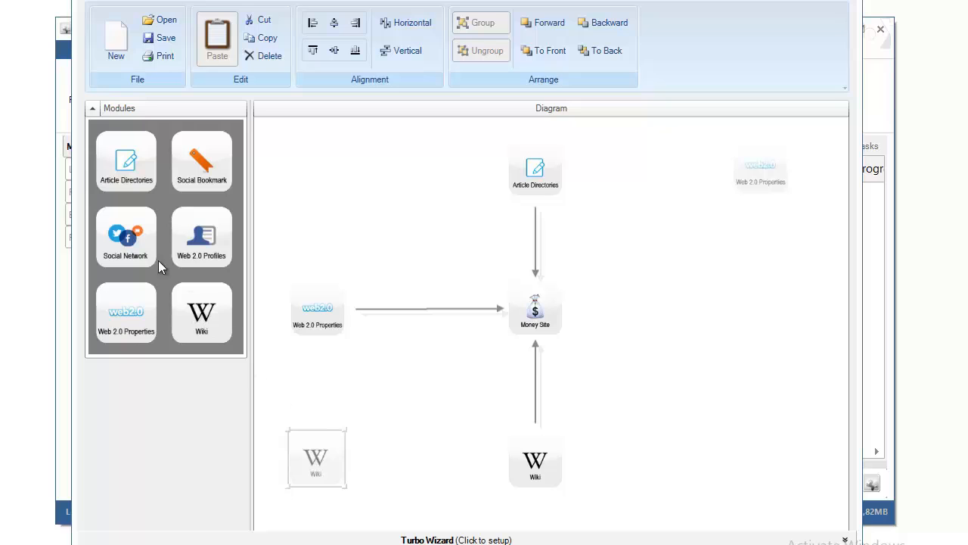
pyautogui.moveTo(112, 172); pyautogui.dragTo(774, 471)
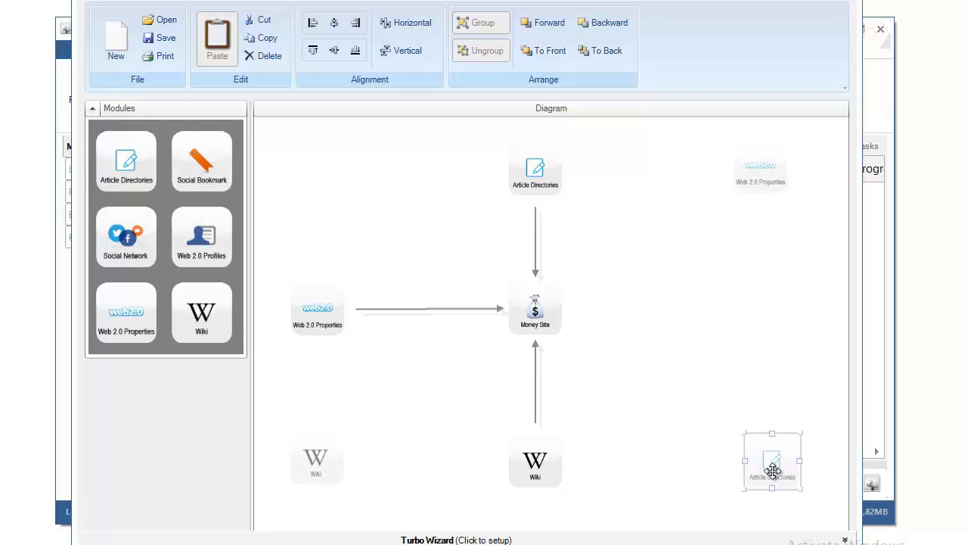
# Step: Link Wiki into Web 2.0, Web 2.0 into Article Directories, and Article Directories into Wiki
pyautogui.click(316, 462)
pyautogui.moveTo(310, 462); pyautogui.dragTo(319, 345)
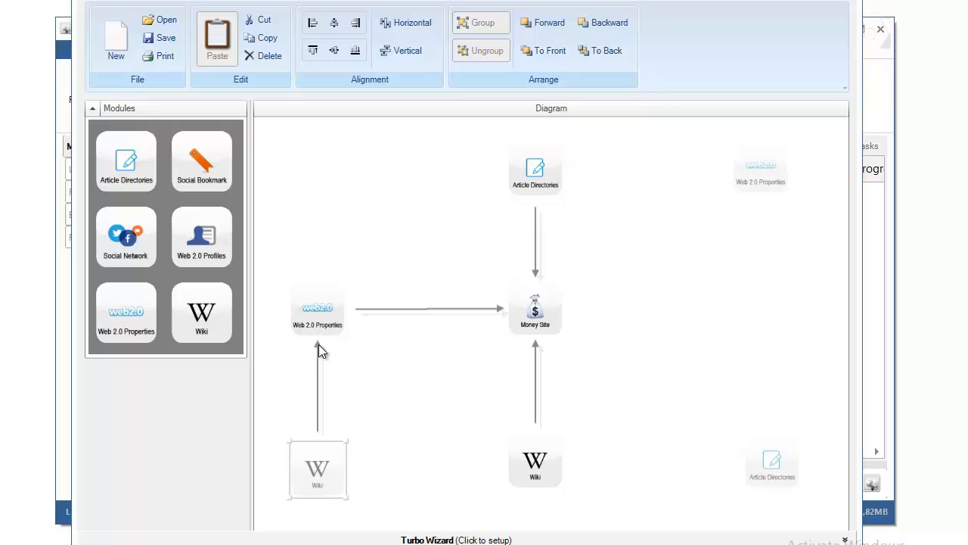
pyautogui.click(732, 172)
pyautogui.moveTo(732, 164); pyautogui.dragTo(562, 162)
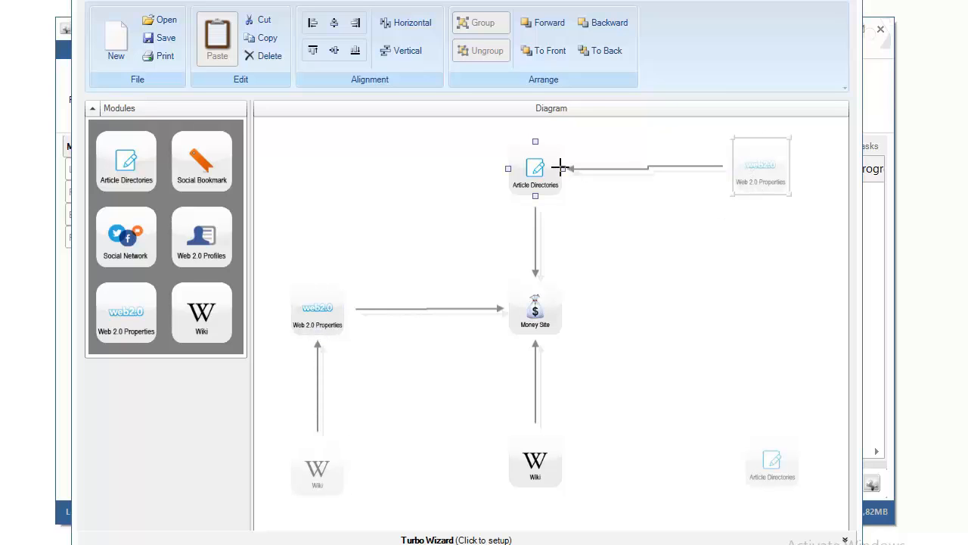
pyautogui.click(744, 463)
pyautogui.moveTo(745, 462); pyautogui.dragTo(560, 460)
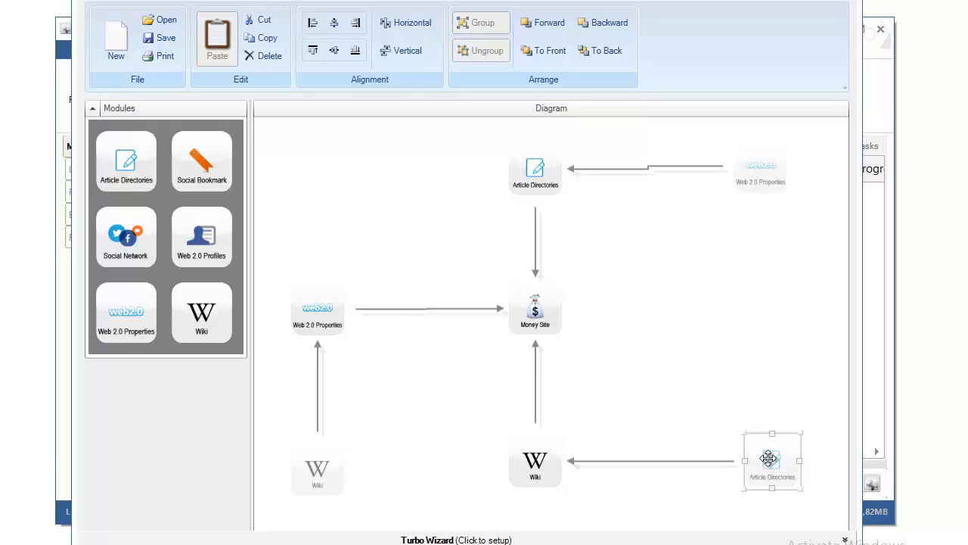
# Step: Select the Wiki, Web 2.0 Properties and Article Directories nodes in turn to check the links
pyautogui.click(535, 460)
pyautogui.click(761, 168)
pyautogui.click(557, 162)
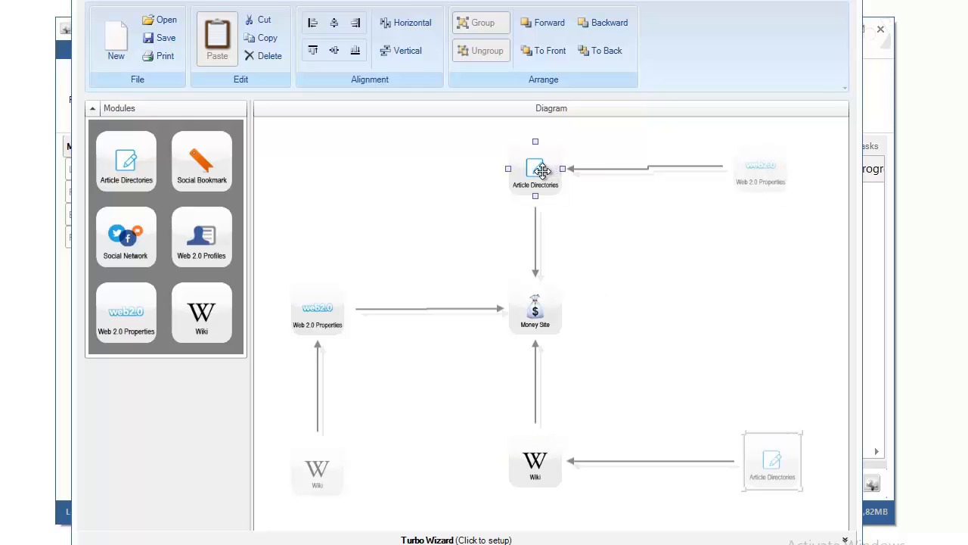
pyautogui.click(430, 390)
pyautogui.click(322, 478)
pyautogui.click(295, 313)
pyautogui.click(391, 385)
pyautogui.click(339, 455)
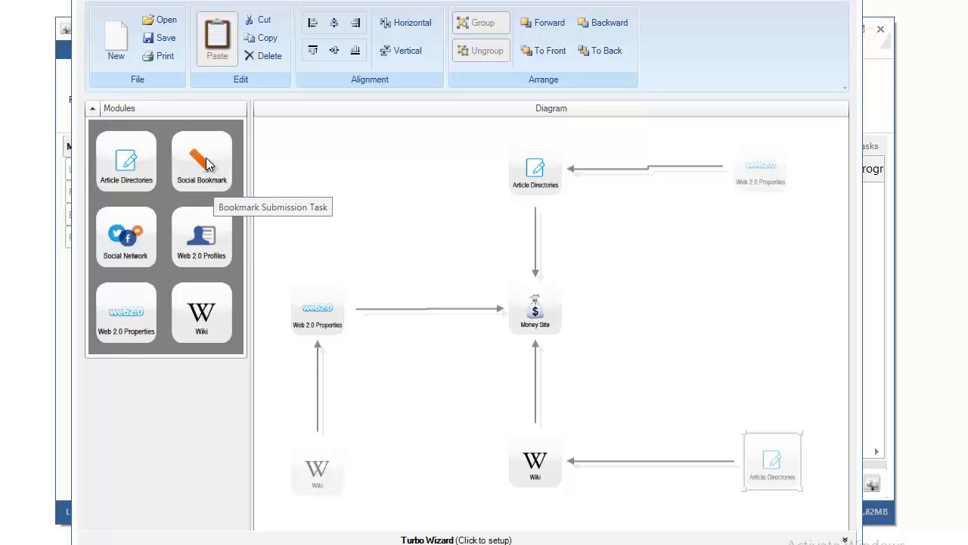
# Step: Place a Social Bookmark node right of Money Site, link it in, and align it
pyautogui.moveTo(189, 170); pyautogui.dragTo(562, 308)
pyautogui.moveTo(695, 319); pyautogui.dragTo(692, 319)
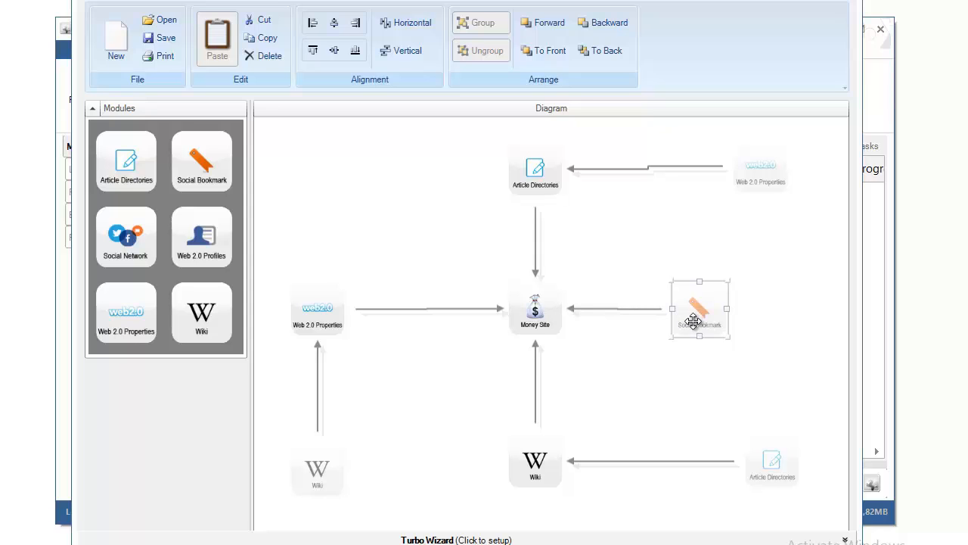
pyautogui.moveTo(694, 311); pyautogui.dragTo(684, 315)
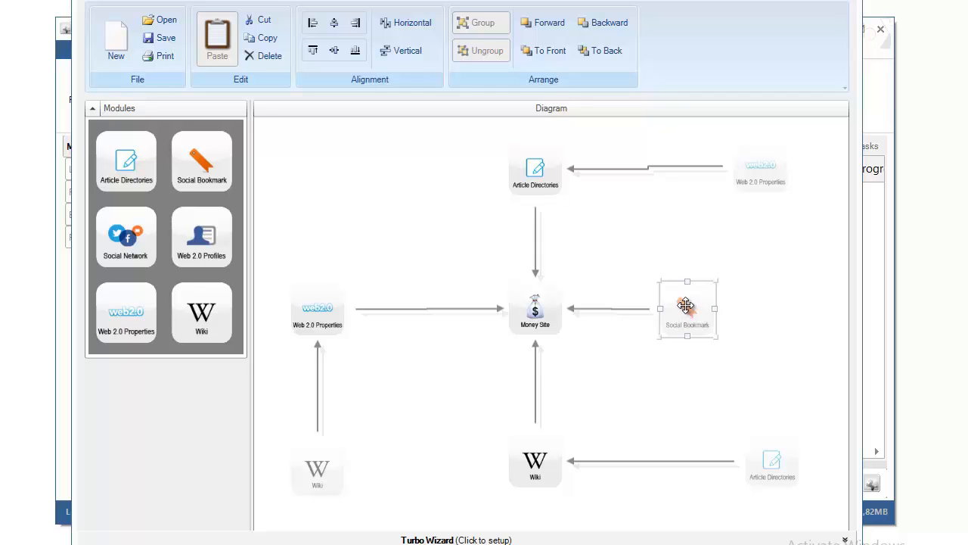
pyautogui.moveTo(690, 315); pyautogui.dragTo(686, 314)
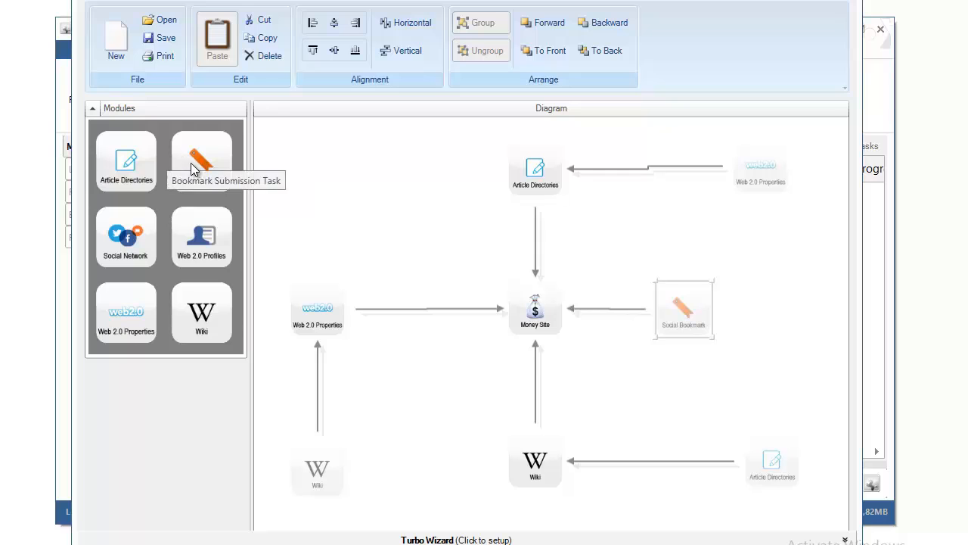
# Step: Place three Social Bookmark nodes at top left, by the bottom Wiki and at right, linked to their targets
pyautogui.moveTo(208, 157); pyautogui.dragTo(318, 282)
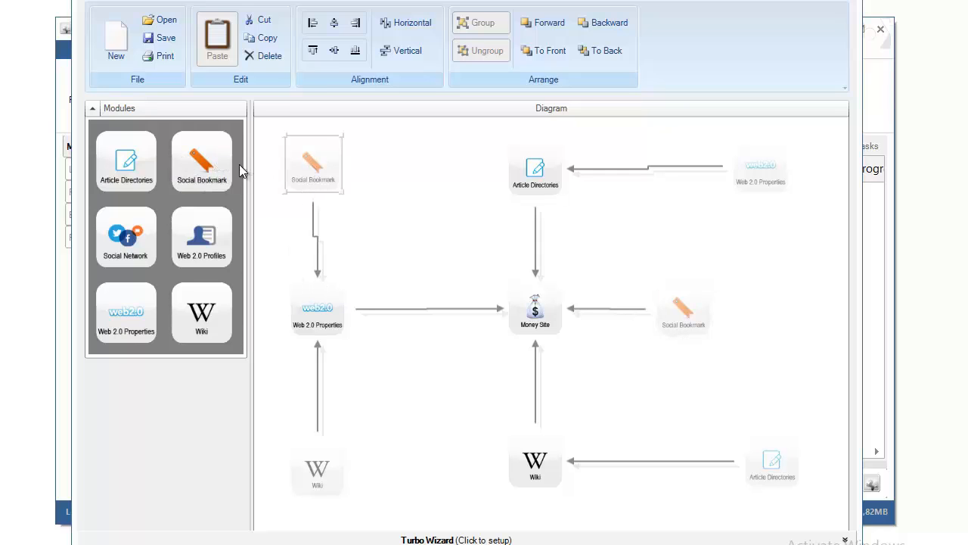
pyautogui.moveTo(218, 188); pyautogui.dragTo(521, 460)
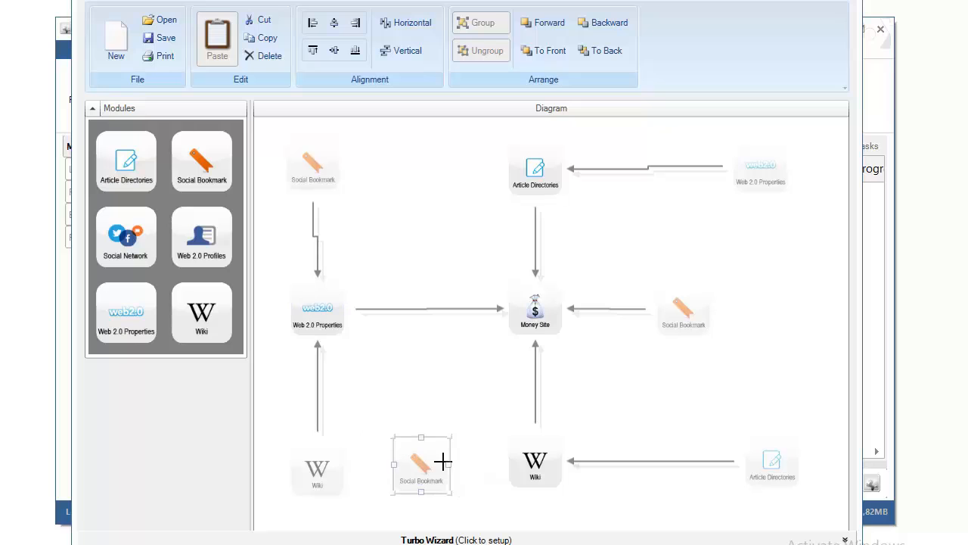
pyautogui.moveTo(451, 465); pyautogui.dragTo(510, 458)
pyautogui.moveTo(202, 163); pyautogui.dragTo(760, 198)
pyautogui.moveTo(767, 333); pyautogui.dragTo(761, 375)
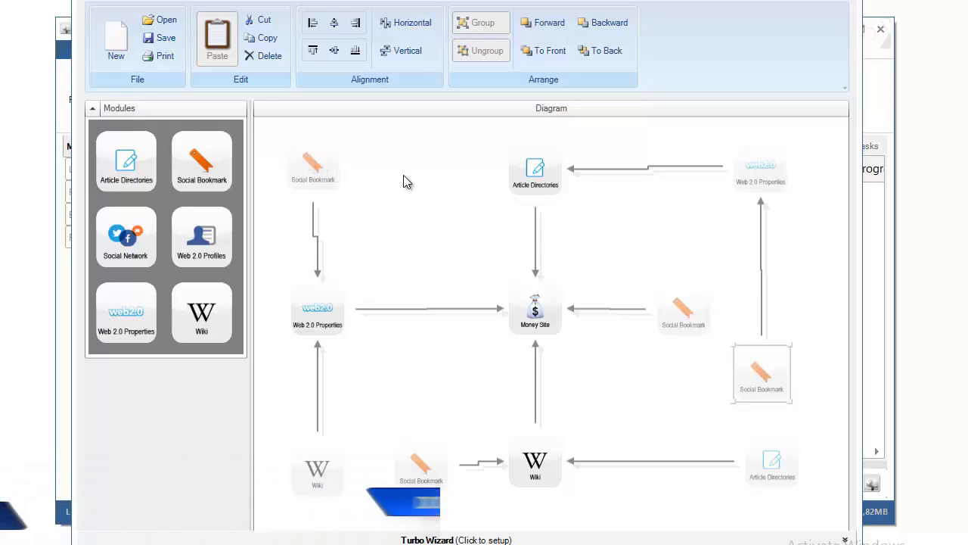
pyautogui.click(315, 309)
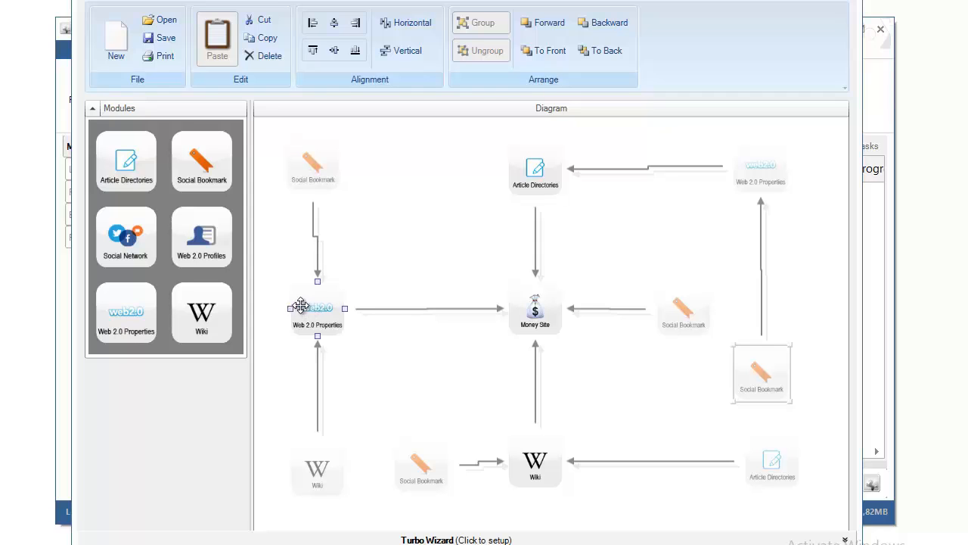
pyautogui.click(539, 482)
pyautogui.click(537, 325)
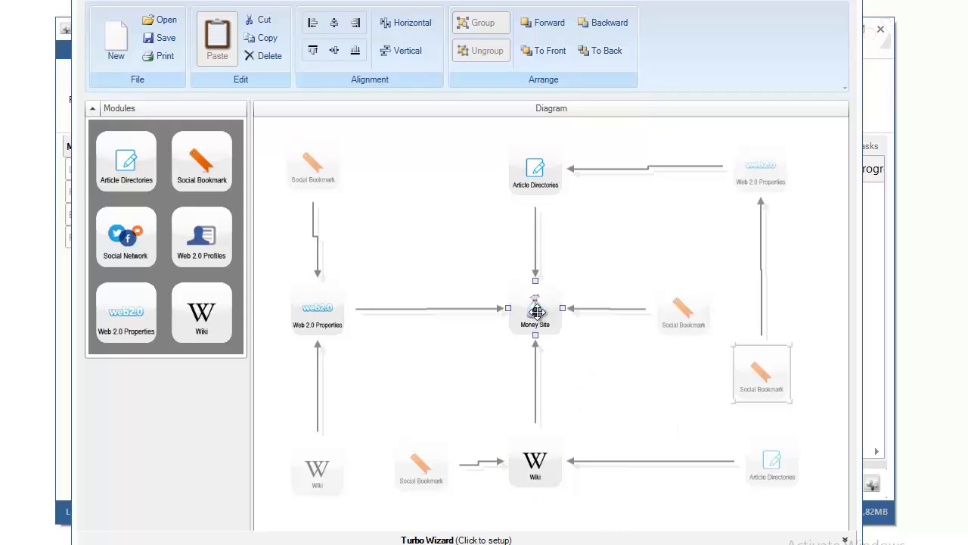
pyautogui.moveTo(316, 162); pyautogui.dragTo(321, 156)
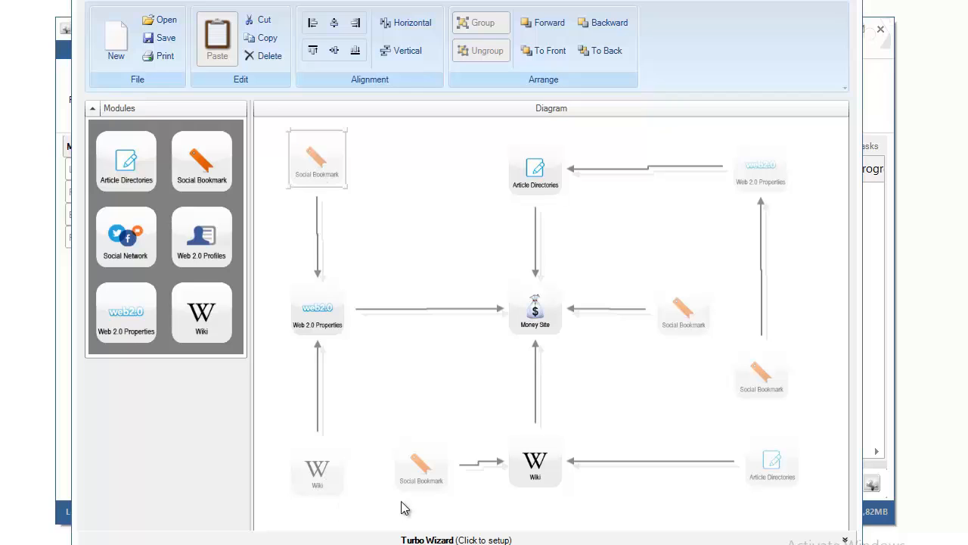
pyautogui.click(416, 375)
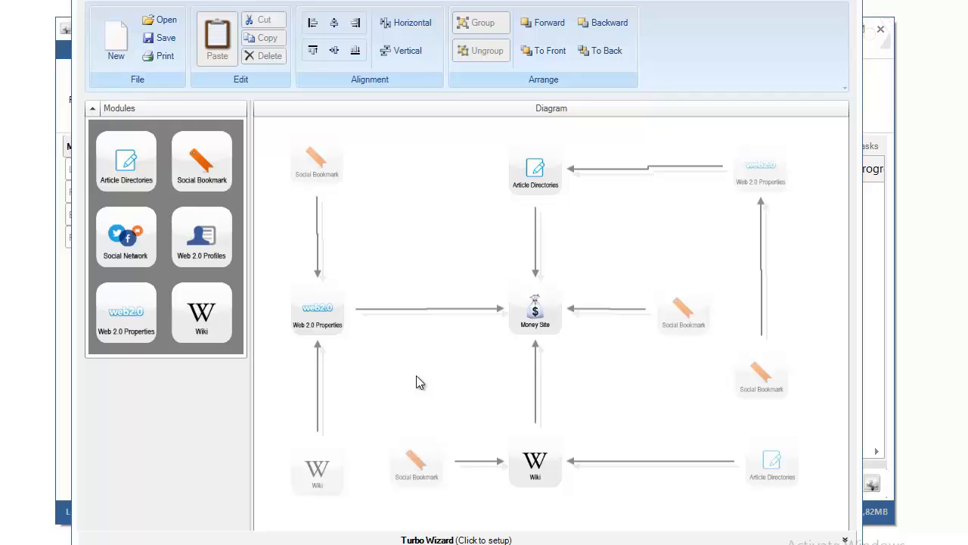
pyautogui.click(537, 306)
pyautogui.click(447, 295)
# Step: Create a submission task named 'Test' for the lower-left Wiki node
pyautogui.doubleClick(317, 463)
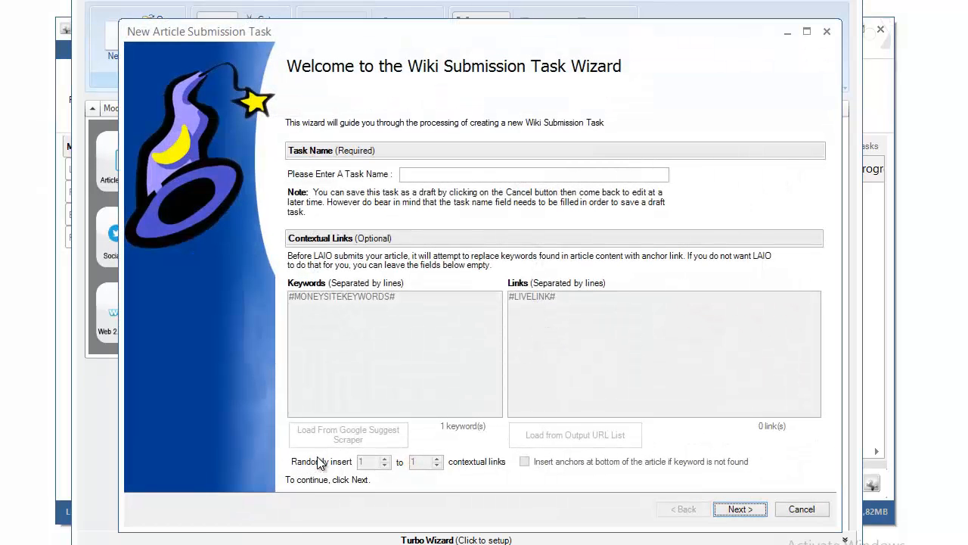
pyautogui.moveTo(435, 25); pyautogui.dragTo(395, 77)
pyautogui.click(454, 230)
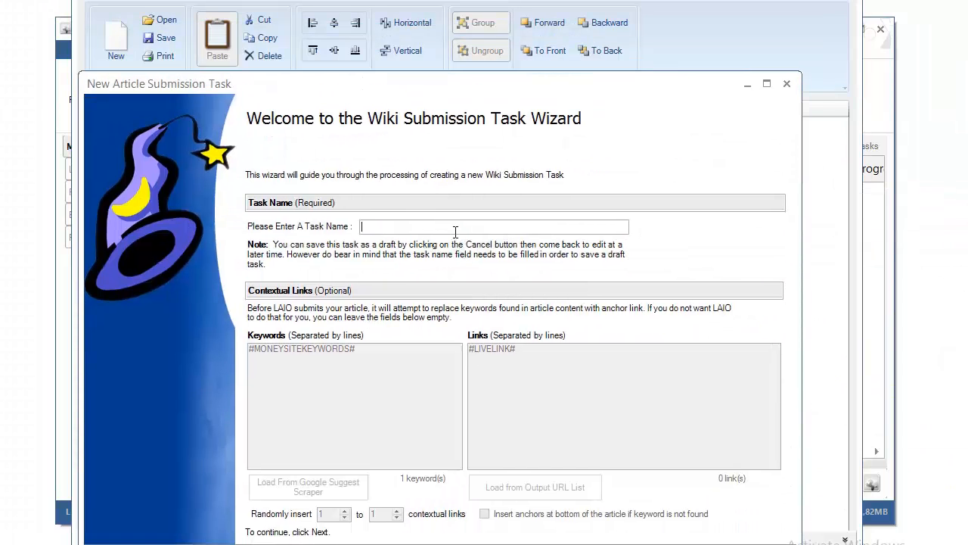
pyautogui.write('Test')
pyautogui.press('Return')
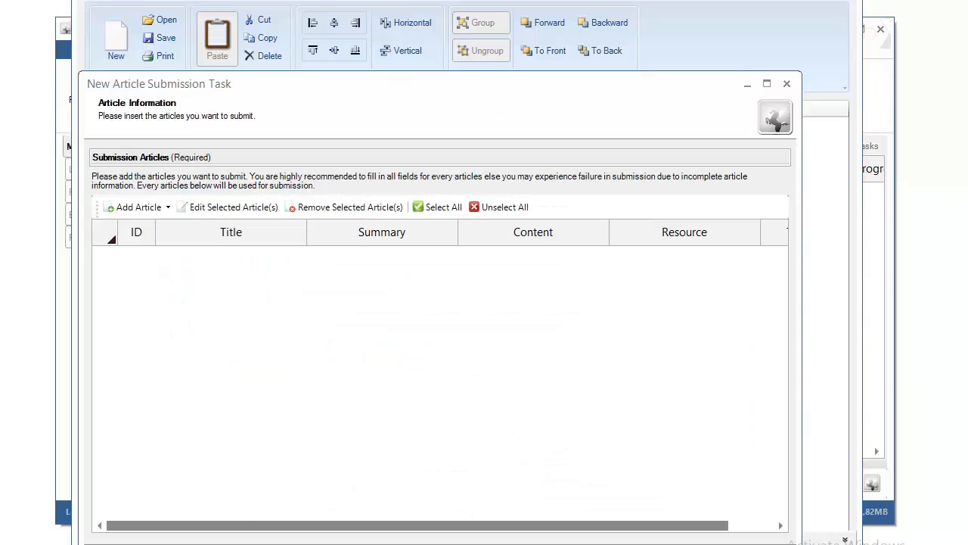
# Step: Open the Add Article options on the Article Information page
pyautogui.click(168, 207)
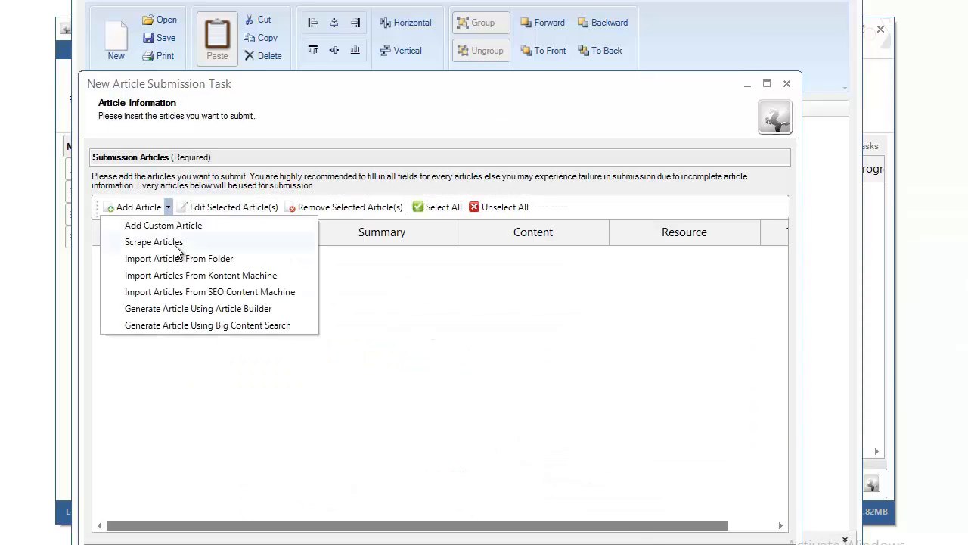
pyautogui.click(487, 362)
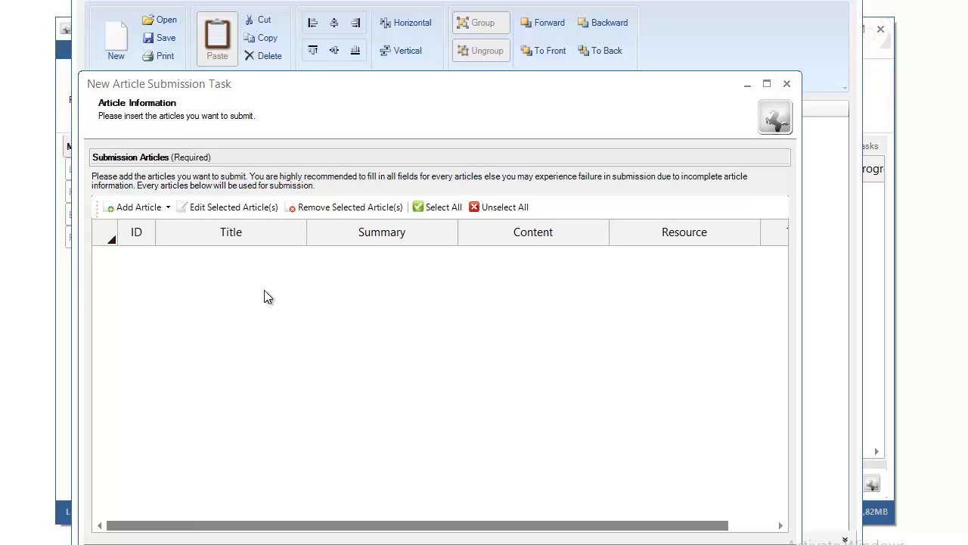
pyautogui.click(169, 208)
# Step: Start a new Article Creator task named 'Payday Loans'
pyautogui.click(169, 208)
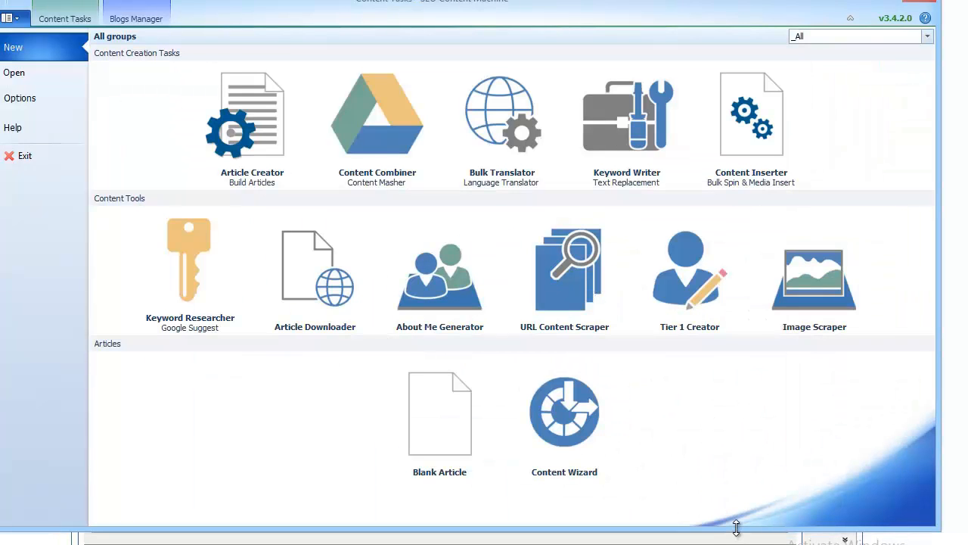
pyautogui.click(257, 155)
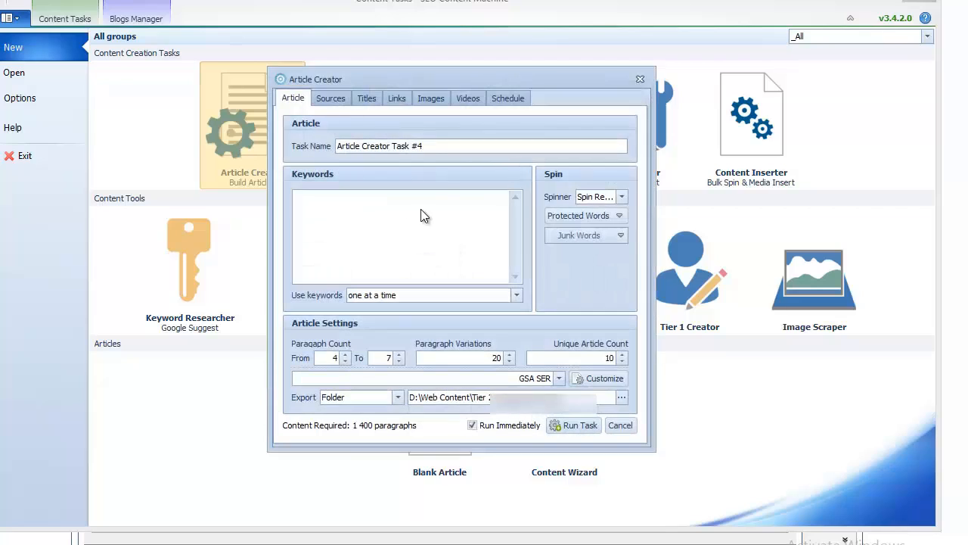
pyautogui.moveTo(441, 146); pyautogui.dragTo(337, 146)
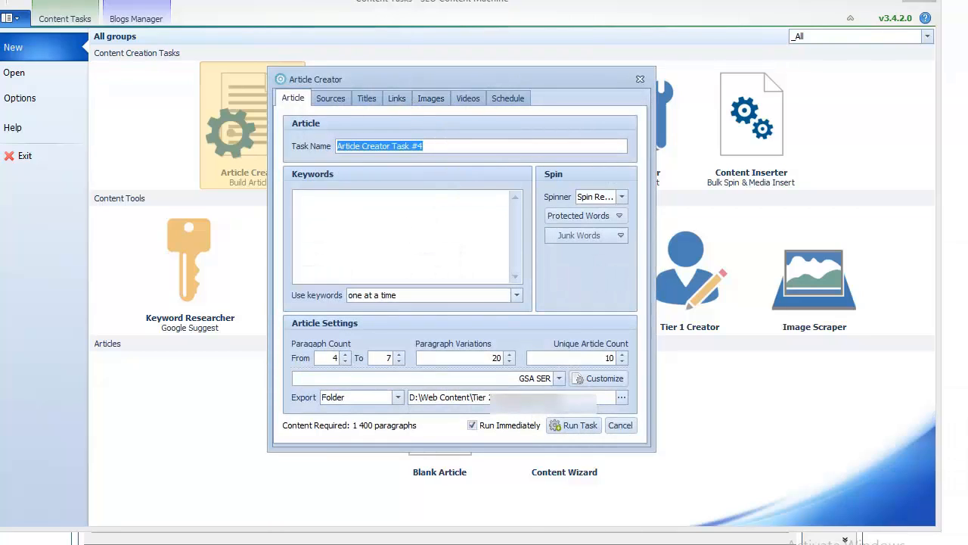
pyautogui.write('PayDa')
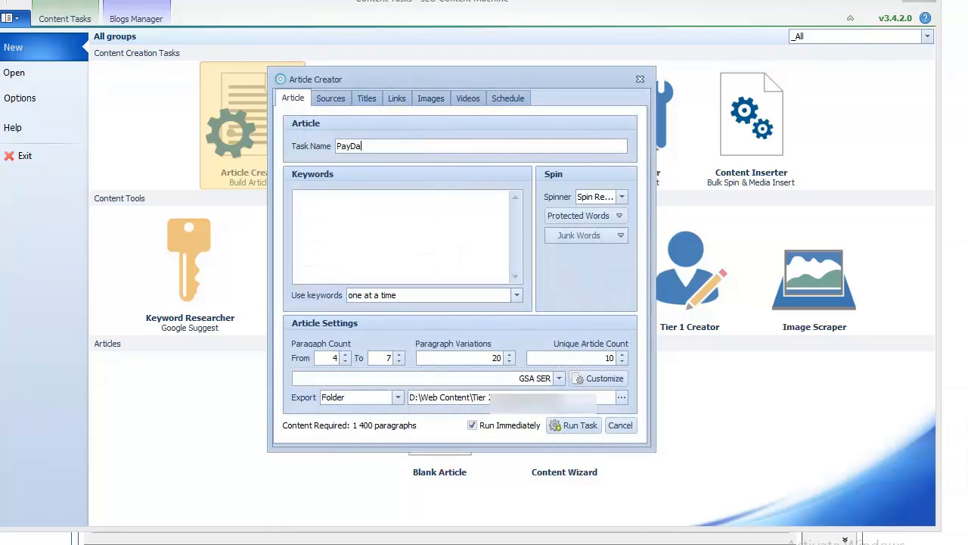
pyautogui.press('BackSpace')
pyautogui.press('BackSpace')
pyautogui.write('day Loans')
# Step: Enter the keywords payday loans and money loans on separate lines
pyautogui.click(460, 243)
pyautogui.moveTo(510, 76); pyautogui.dragTo(495, 86)
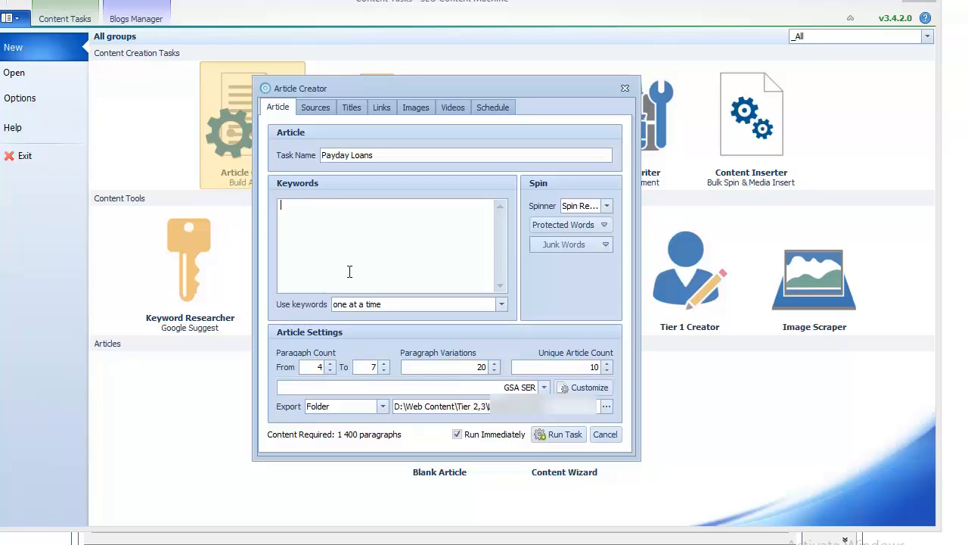
pyautogui.write('payday loans ')
pyautogui.write('money loans')
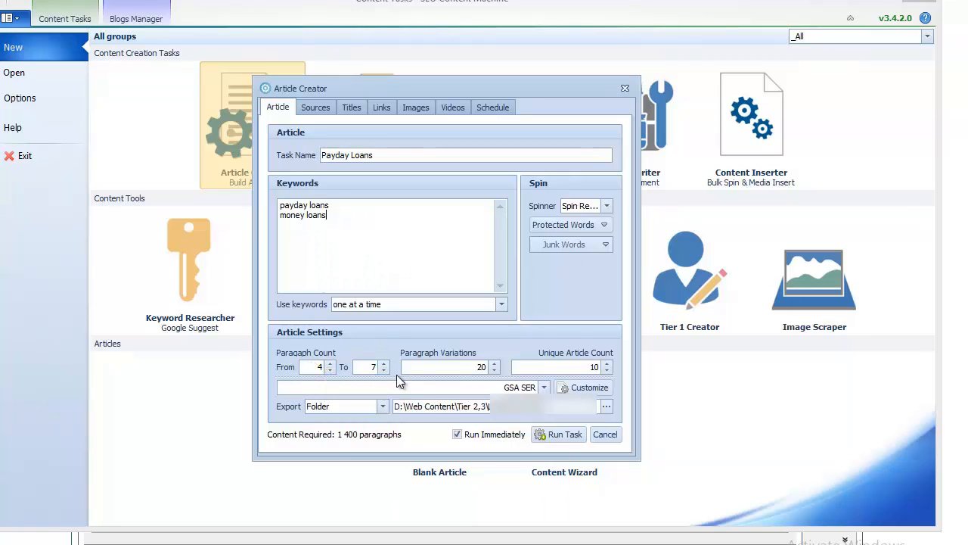
# Step: Set Paragraph Variations to 10 and Unique Article Count to 1
pyautogui.click(495, 371)
pyautogui.click(495, 370)
pyautogui.click(495, 371)
pyautogui.click(495, 371)
pyautogui.click(495, 371)
pyautogui.click(494, 370)
pyautogui.click(494, 370)
pyautogui.click(495, 371)
pyautogui.click(495, 371)
pyautogui.click(494, 370)
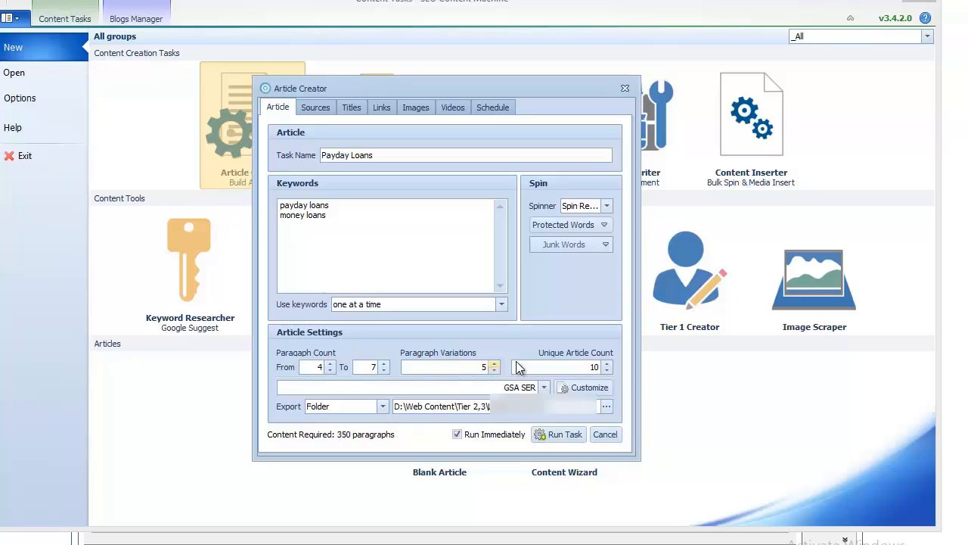
pyautogui.click(608, 371)
pyautogui.press('BackSpace')
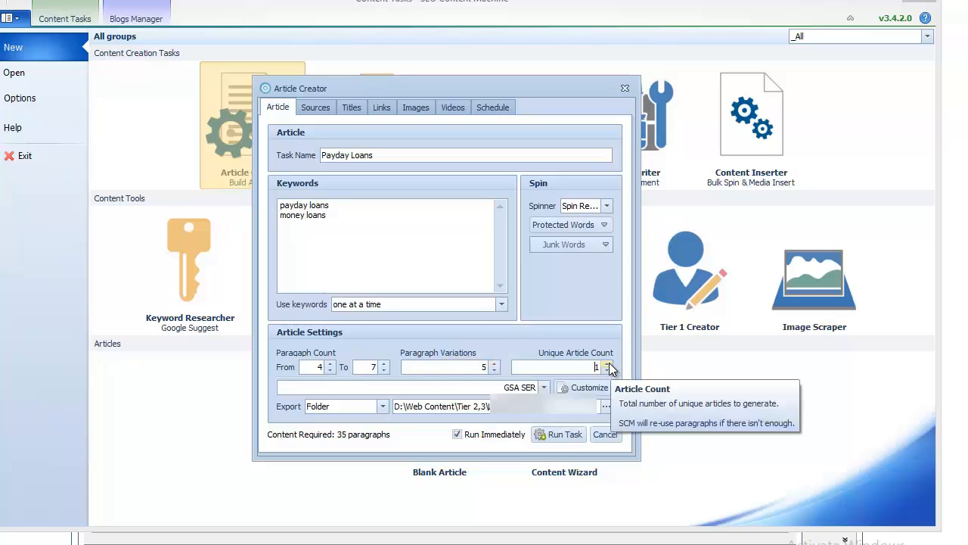
pyautogui.click(495, 364)
pyautogui.click(495, 364)
pyautogui.click(495, 364)
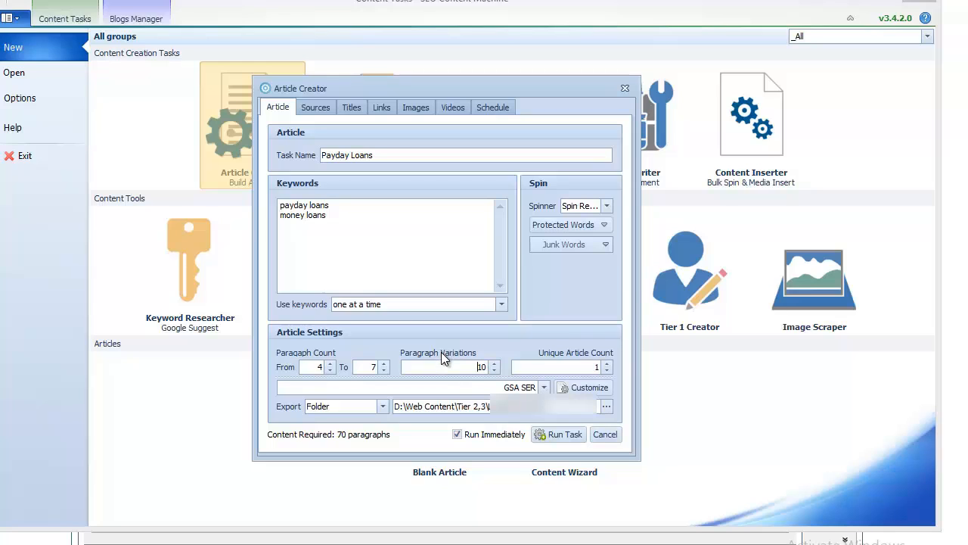
# Step: Keep Spin Rewriter as the spinner and choose the Lincorne AIO output format
pyautogui.click(581, 206)
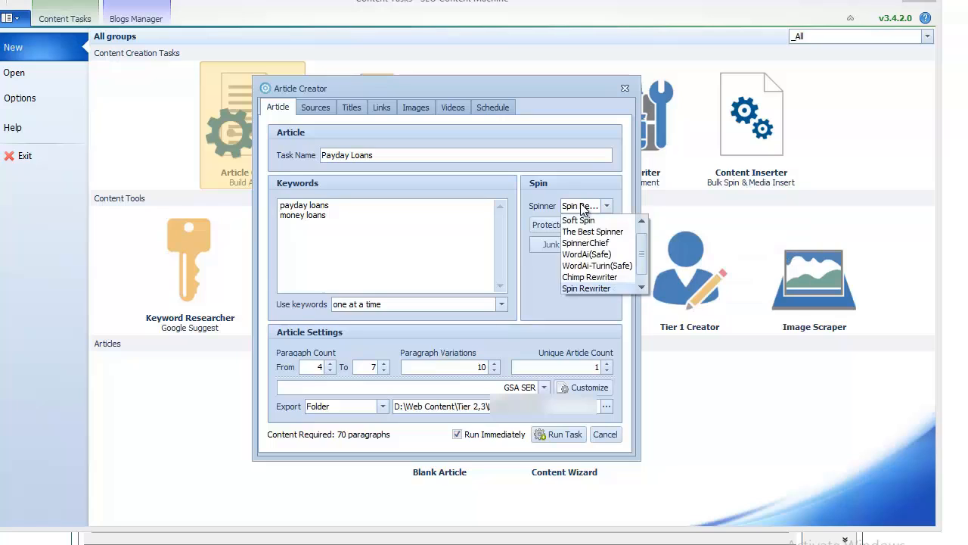
pyautogui.click(582, 288)
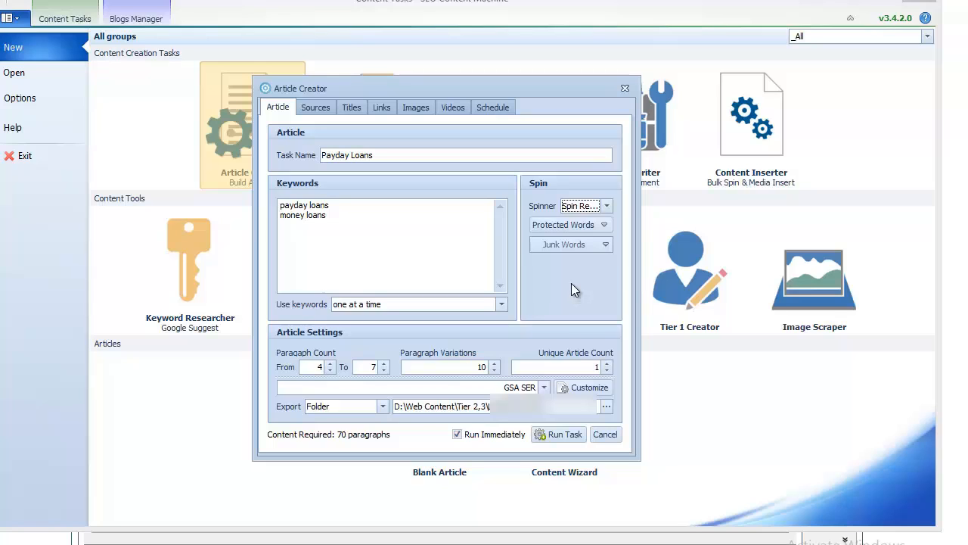
pyautogui.click(465, 387)
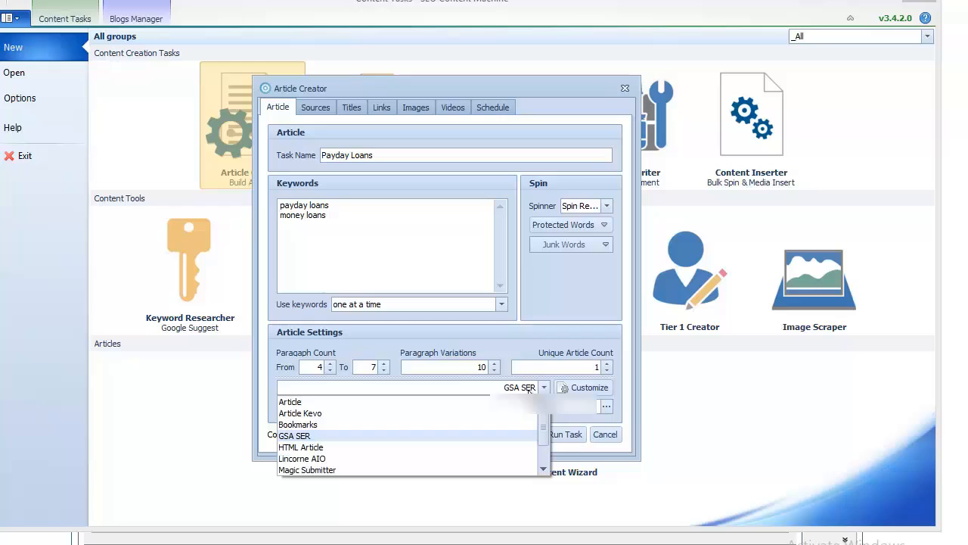
pyautogui.click(332, 458)
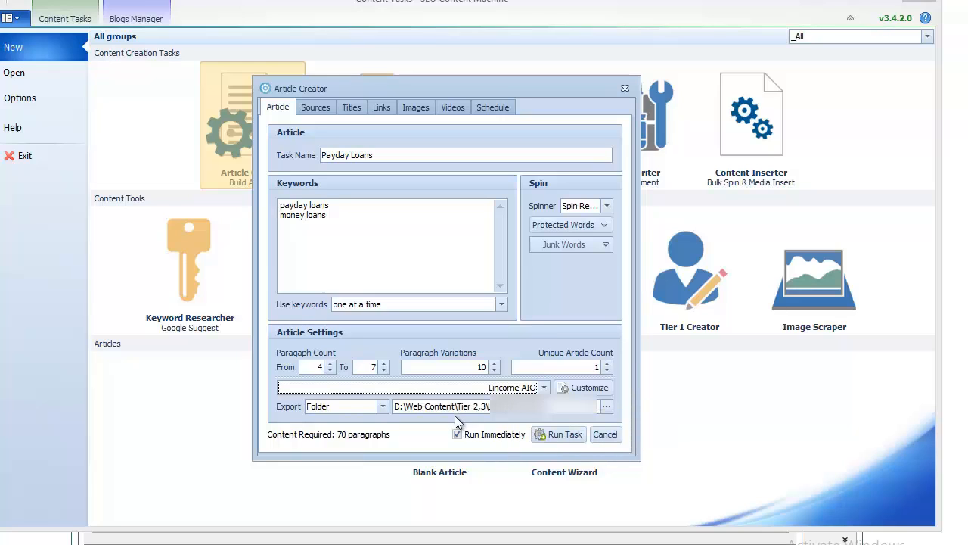
# Step: Export to the folder D:\Web Content\Tier 2,3\PaydayLoans
pyautogui.click(364, 405)
pyautogui.click(363, 404)
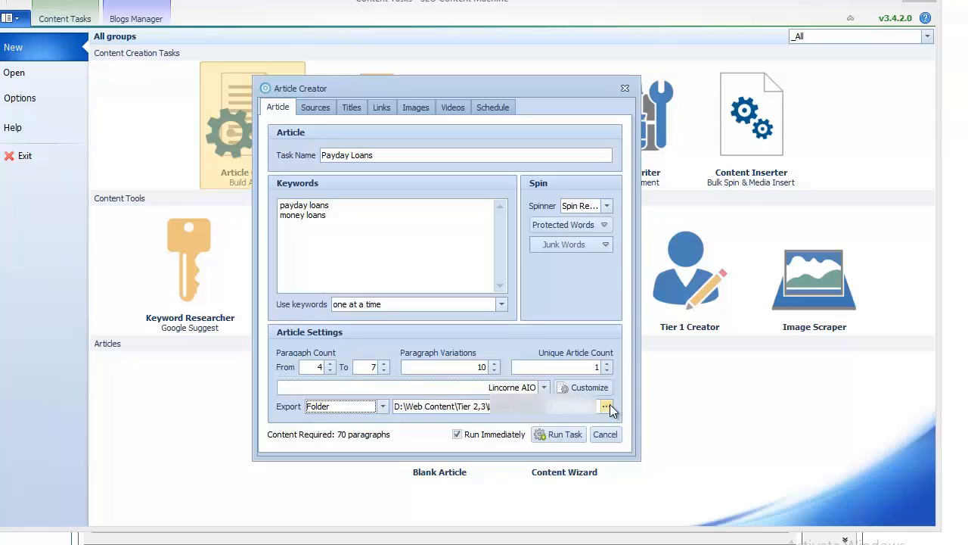
pyautogui.moveTo(567, 406); pyautogui.dragTo(497, 407)
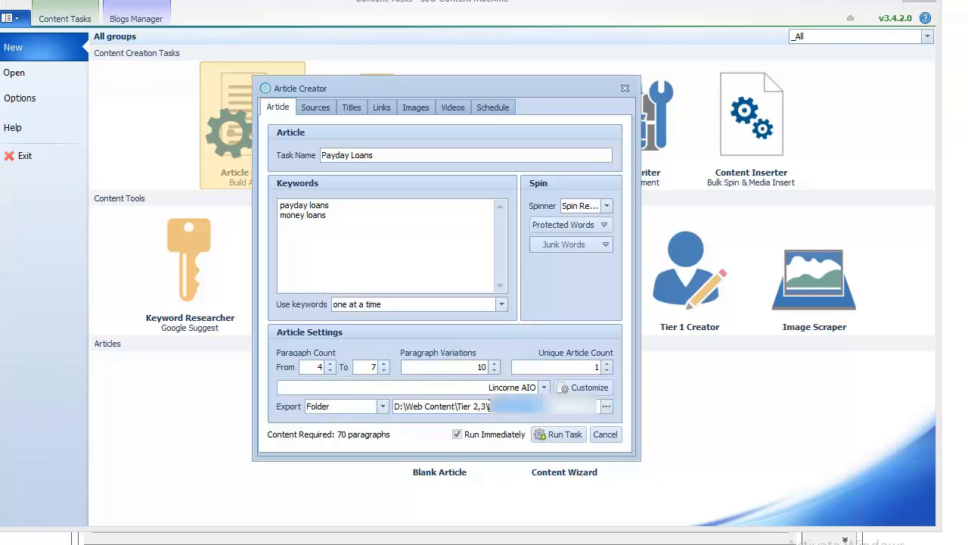
pyautogui.write('PayD')
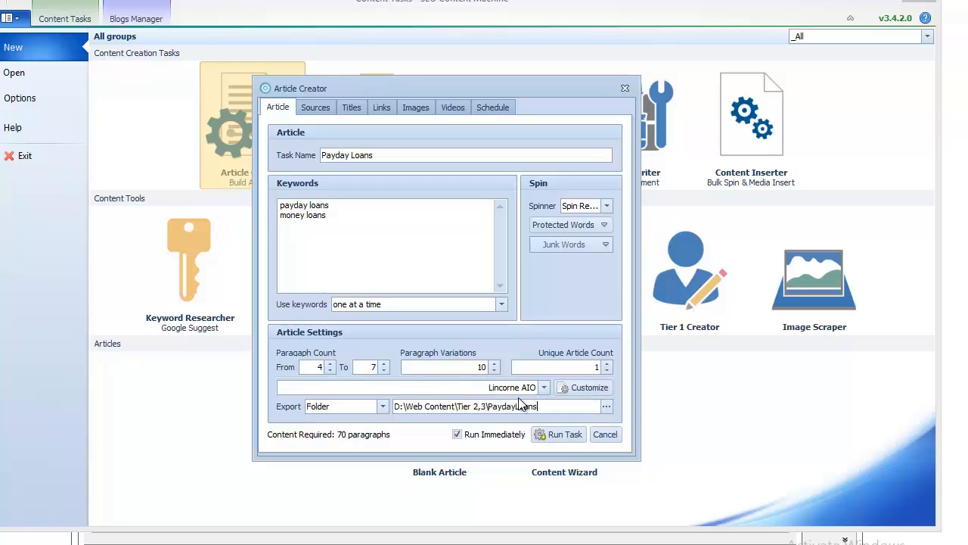
pyautogui.doubleClick(549, 405)
pyautogui.click(552, 407)
# Step: Toggle Custom Titles on and back off so only scraped titles are used, then go to Links
pyautogui.click(328, 112)
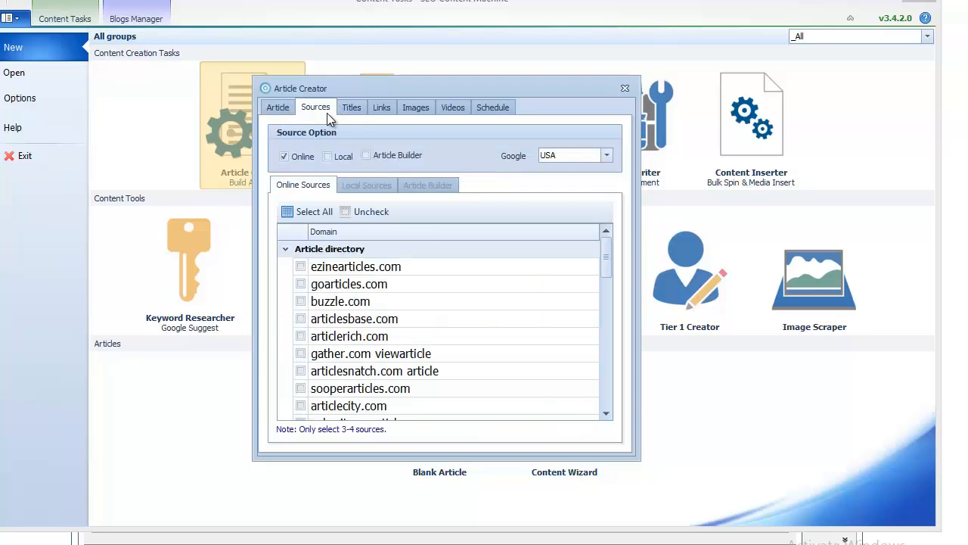
pyautogui.moveTo(606, 266)
pyautogui.mouseDown()
pyautogui.moveTo(608, 355)
pyautogui.moveTo(623, 250)
pyautogui.moveTo(620, 370)
pyautogui.moveTo(616, 206)
pyautogui.mouseUp()
pyautogui.click(359, 101)
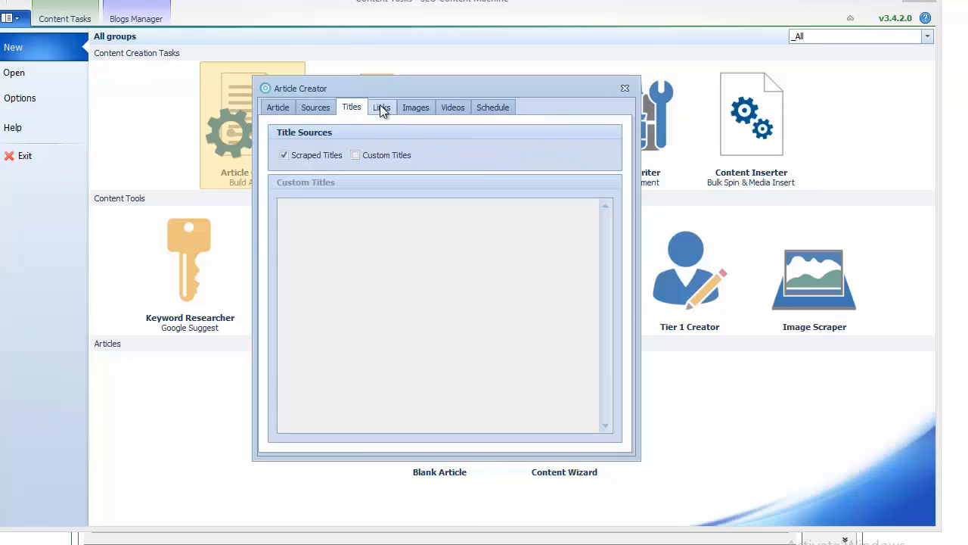
pyautogui.click(382, 106)
pyautogui.click(351, 107)
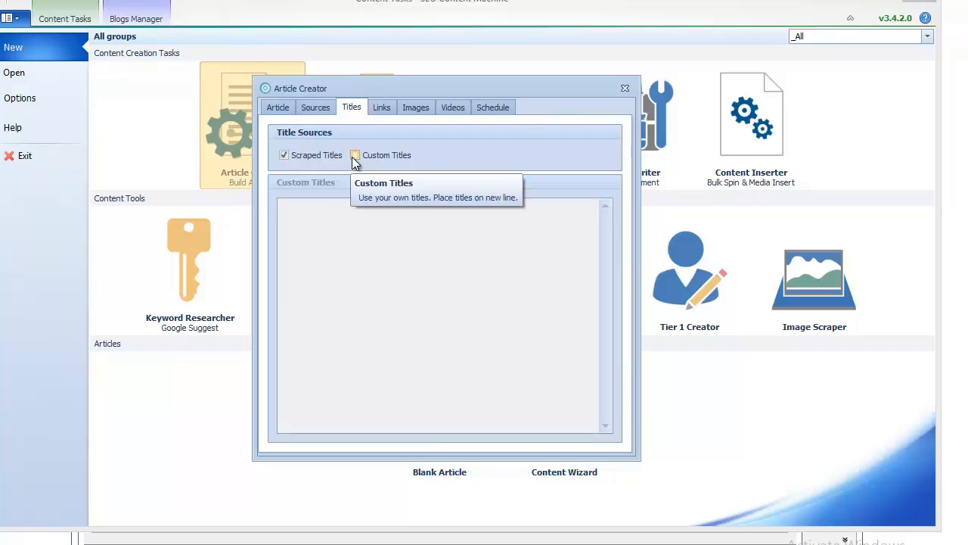
pyautogui.click(390, 156)
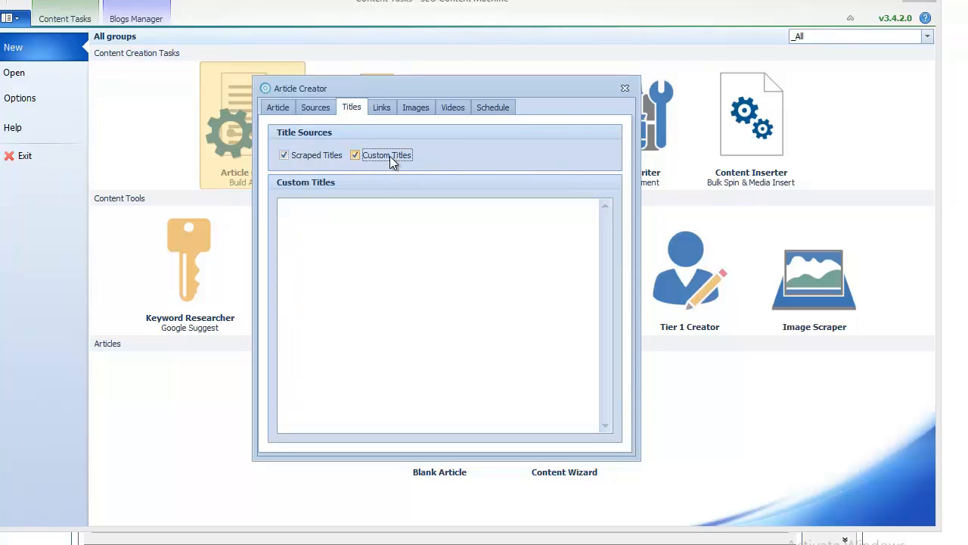
pyautogui.click(390, 156)
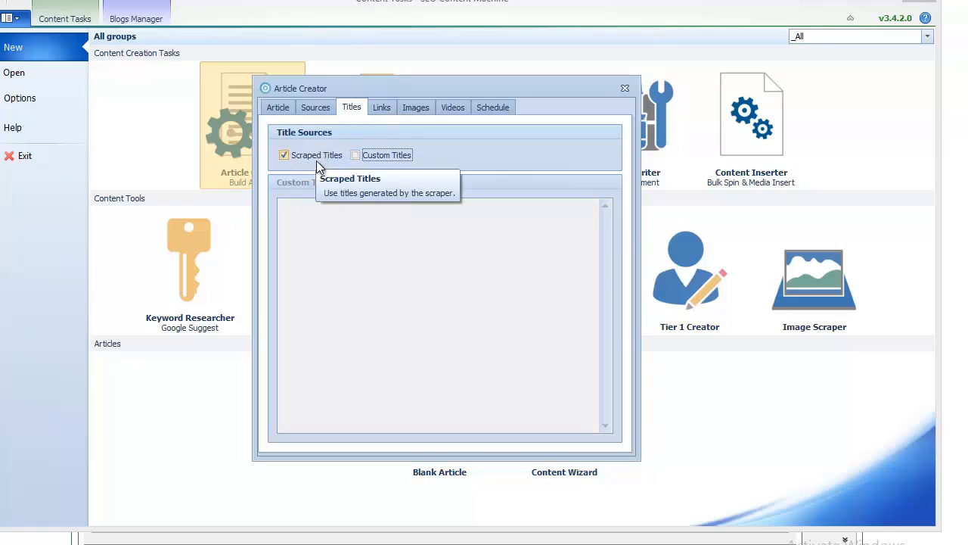
pyautogui.click(382, 108)
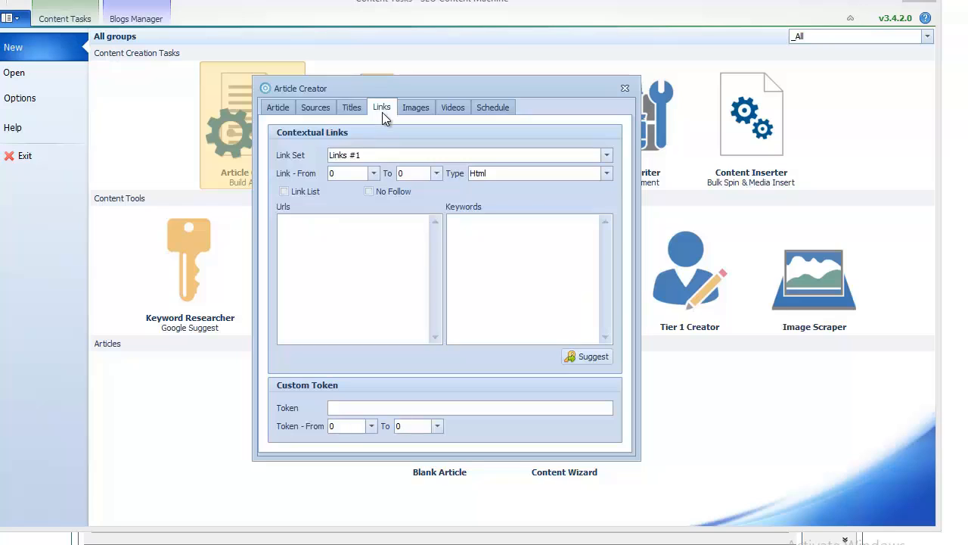
pyautogui.click(352, 225)
pyautogui.moveTo(413, 328)
pyautogui.click(378, 157)
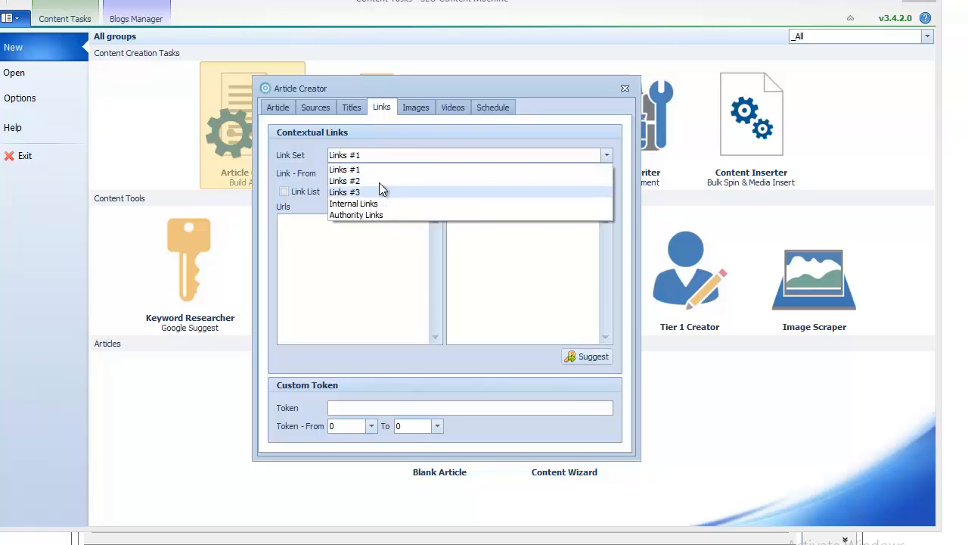
# Step: Research payday loans keyword suggestions for Links #1 and copy all of them
pyautogui.click(366, 170)
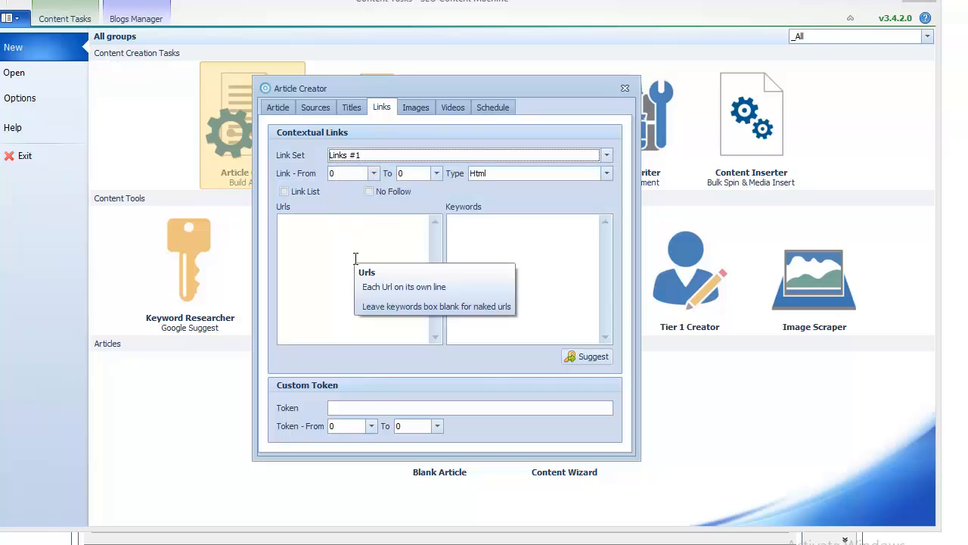
pyautogui.click(509, 270)
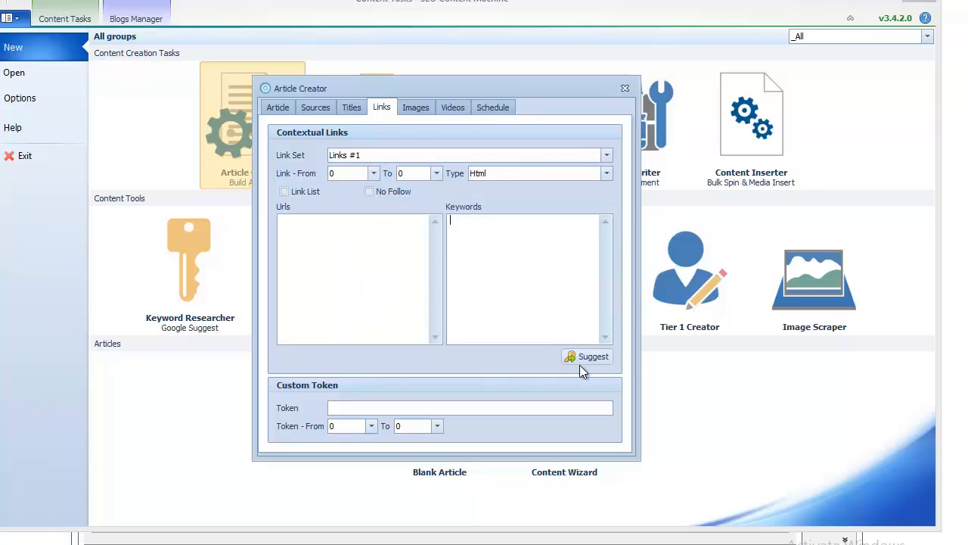
pyautogui.click(585, 362)
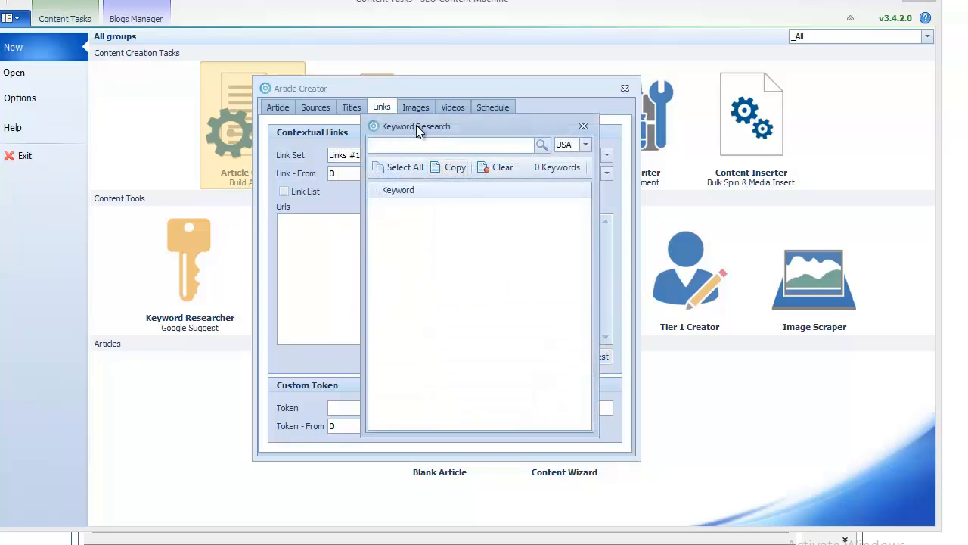
pyautogui.moveTo(417, 125); pyautogui.dragTo(709, 167)
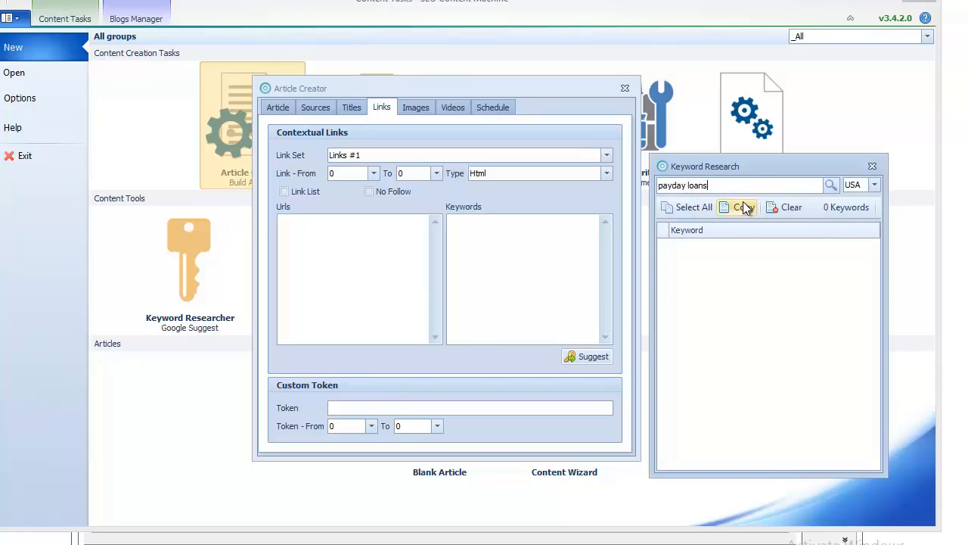
pyautogui.press('Return')
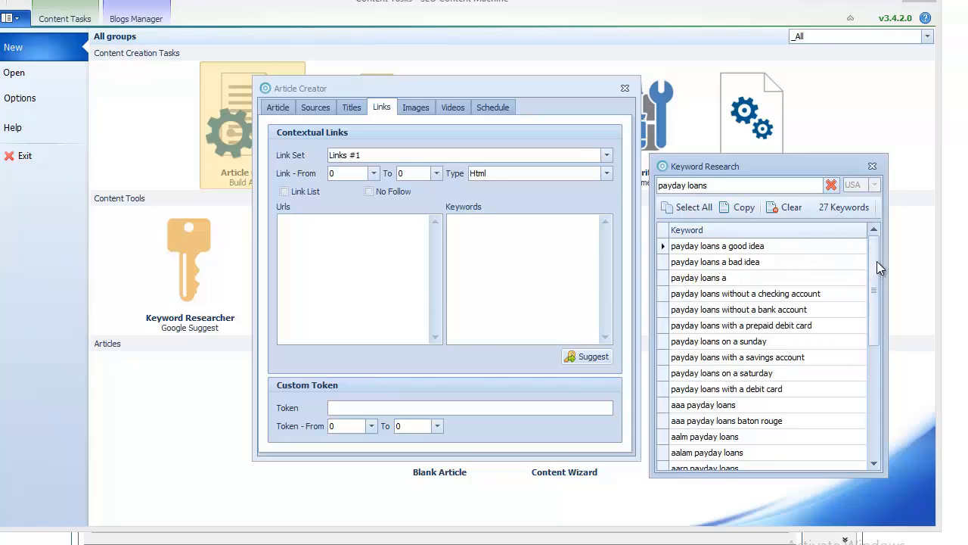
pyautogui.moveTo(875, 254); pyautogui.dragTo(872, 288)
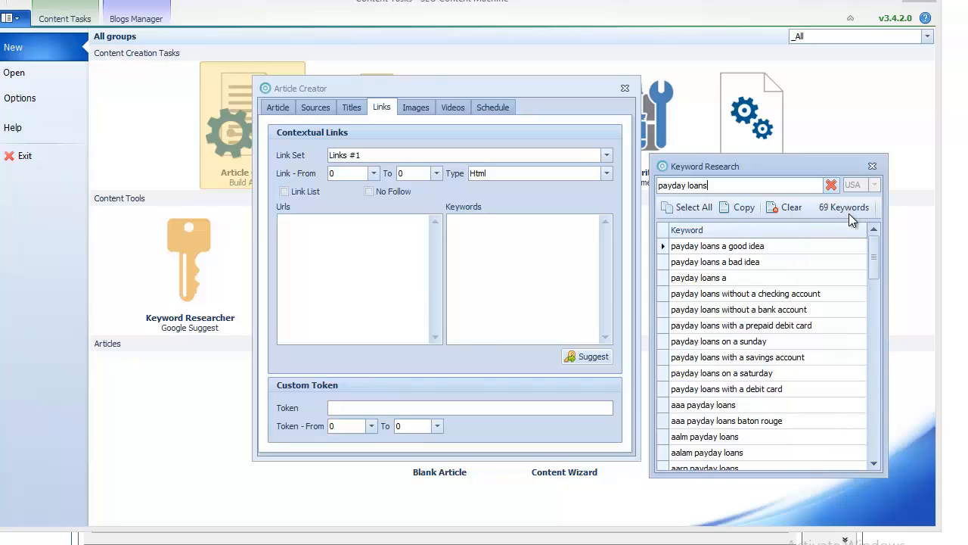
pyautogui.click(678, 206)
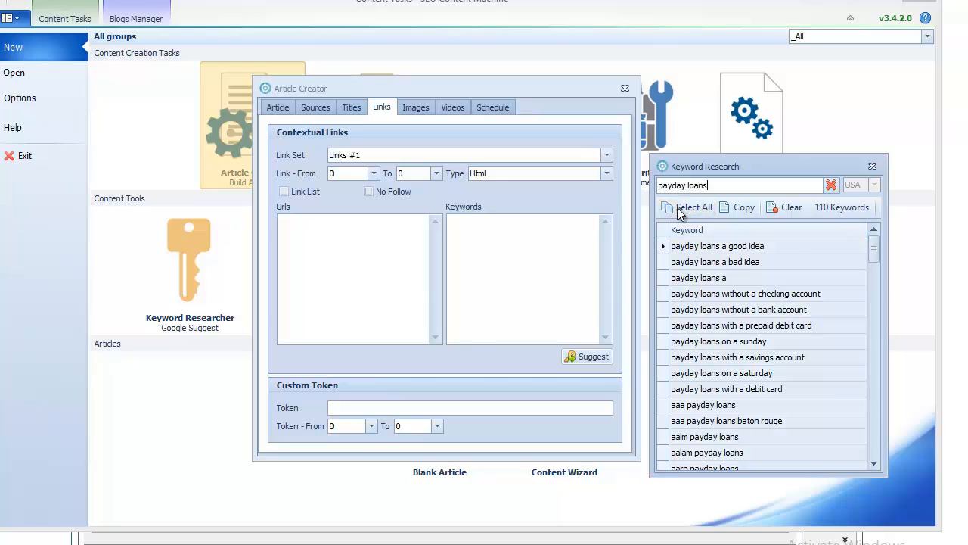
pyautogui.click(739, 207)
pyautogui.click(873, 166)
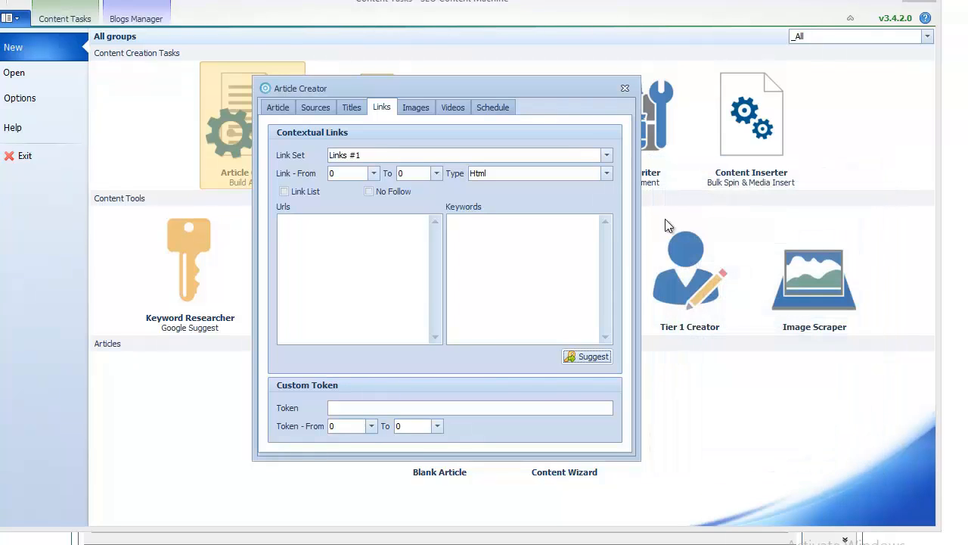
# Step: Paste the 122 suggested keywords into the Links #1 keyword list, removing the blank line
pyautogui.rightClick(534, 261)
pyautogui.click(567, 317)
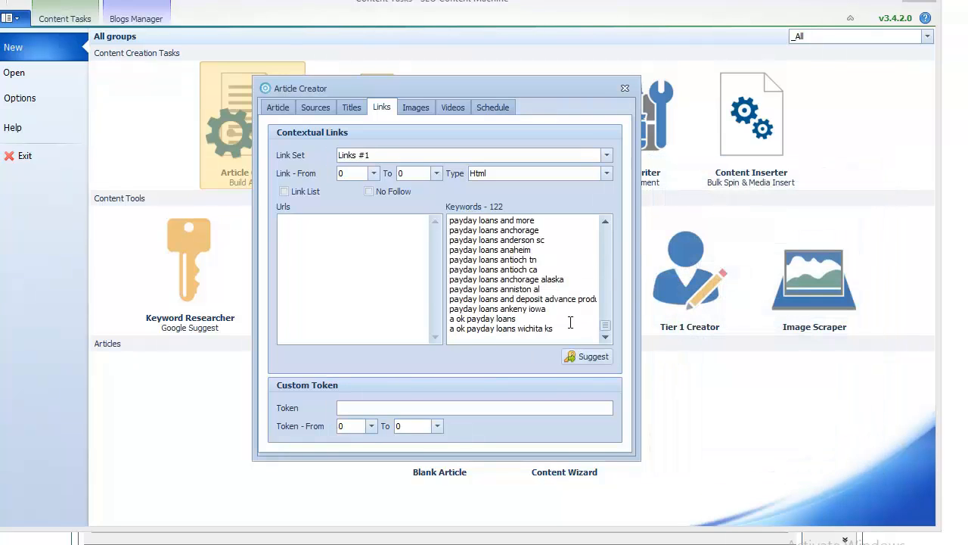
pyautogui.press('BackSpace')
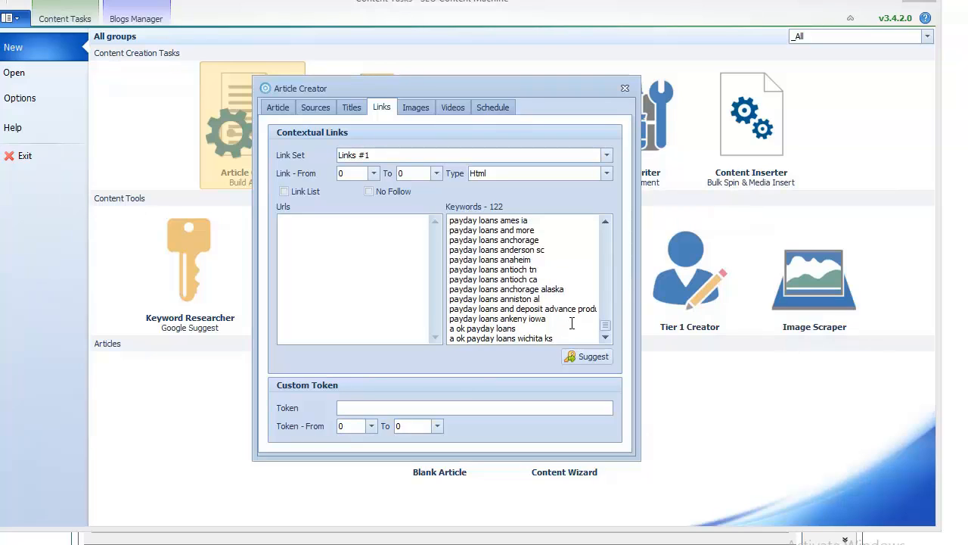
pyautogui.click(350, 271)
# Step: Harvest Google and Yahoo URLs for the keywords payday loans and pay day loans
pyautogui.click(363, 543)
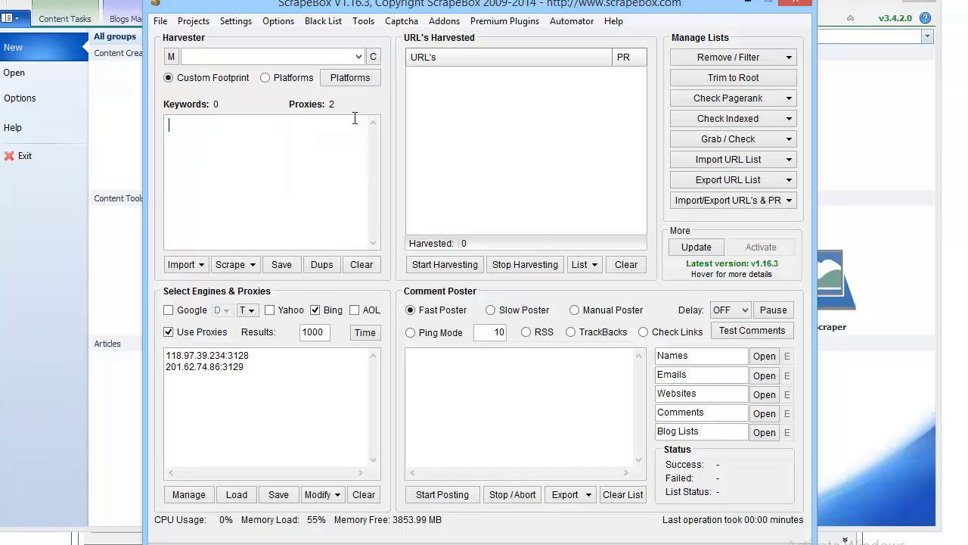
pyautogui.moveTo(303, 8)
pyautogui.mouseDown()
pyautogui.moveTo(310, 1)
pyautogui.moveTo(305, 10)
pyautogui.mouseUp()
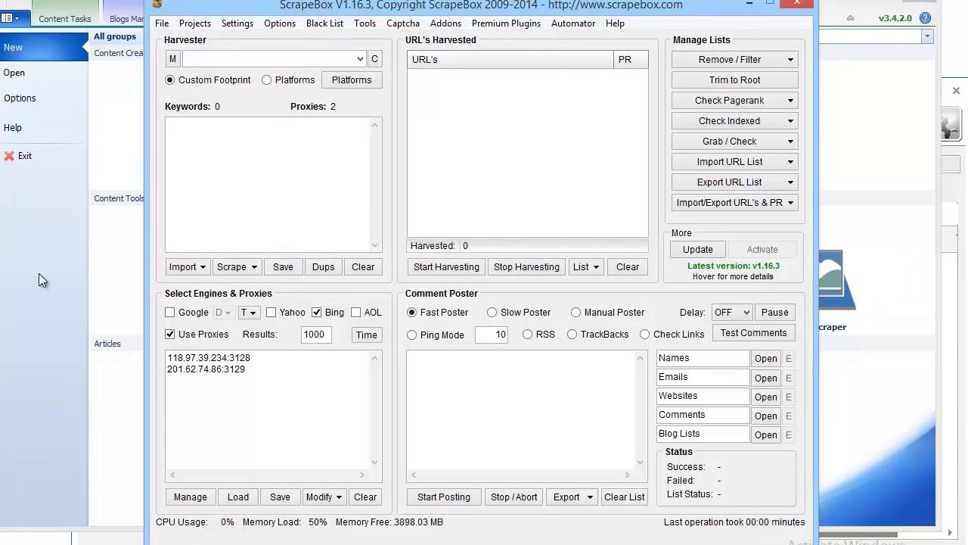
pyautogui.write('payday loans pay day loans')
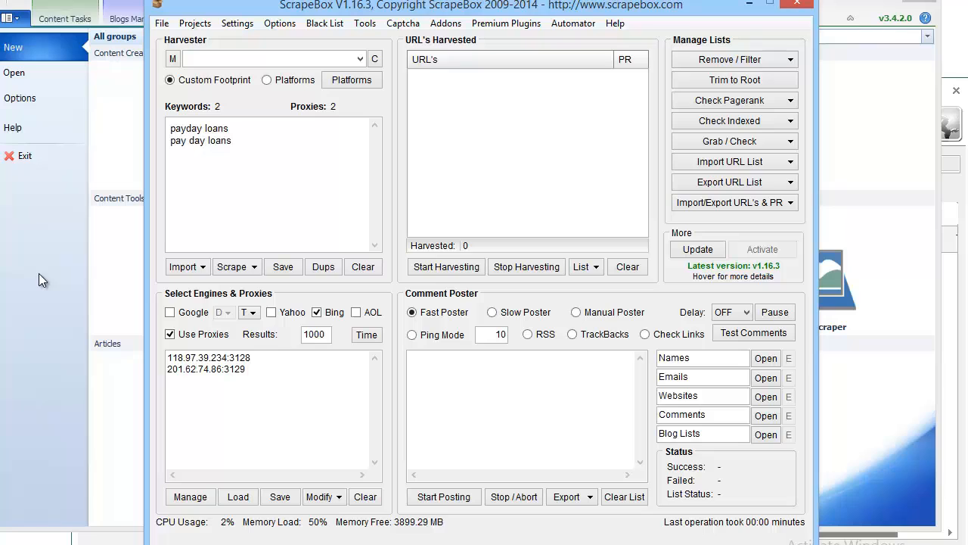
pyautogui.click(170, 312)
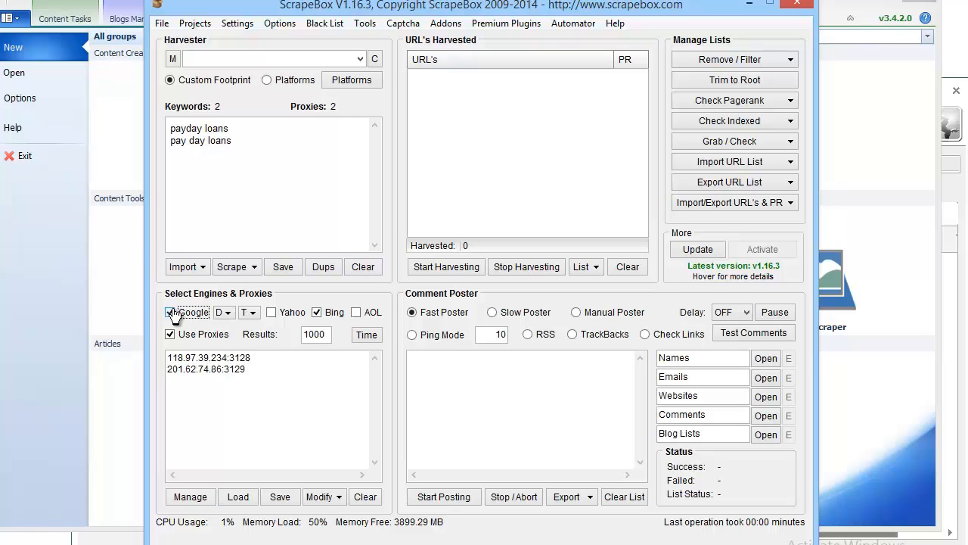
pyautogui.click(270, 312)
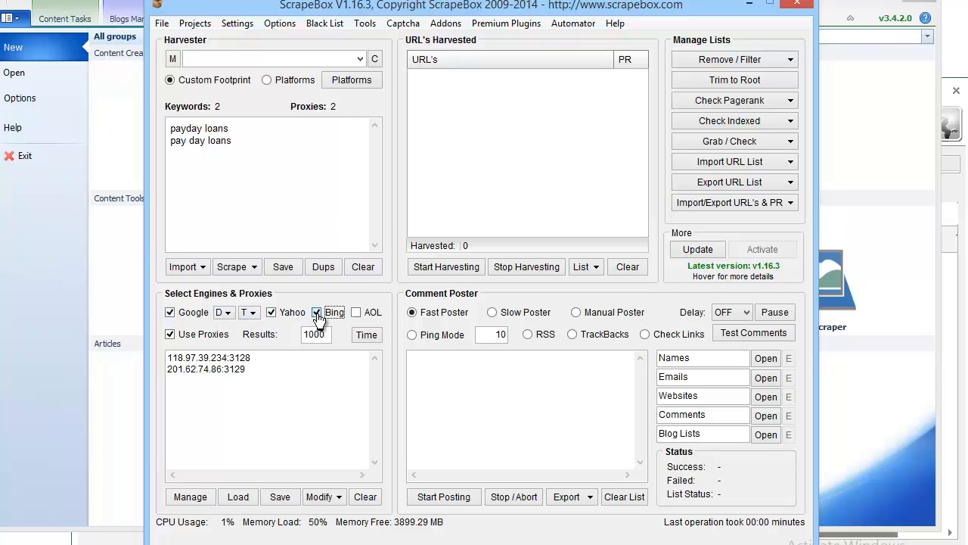
pyautogui.click(450, 267)
pyautogui.click(569, 354)
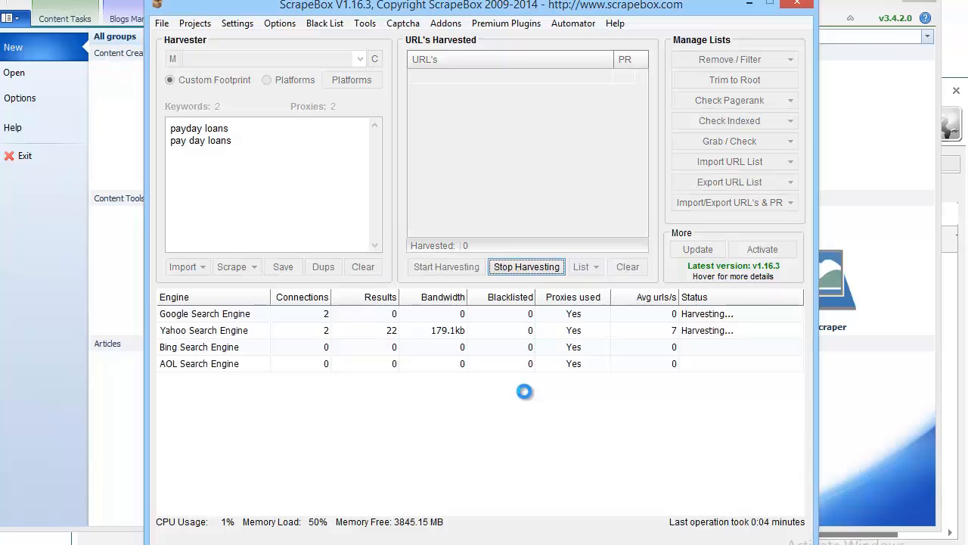
# Step: Stop the harvest and remove duplicate URLs, leaving 120 unique URLs
pyautogui.click(530, 269)
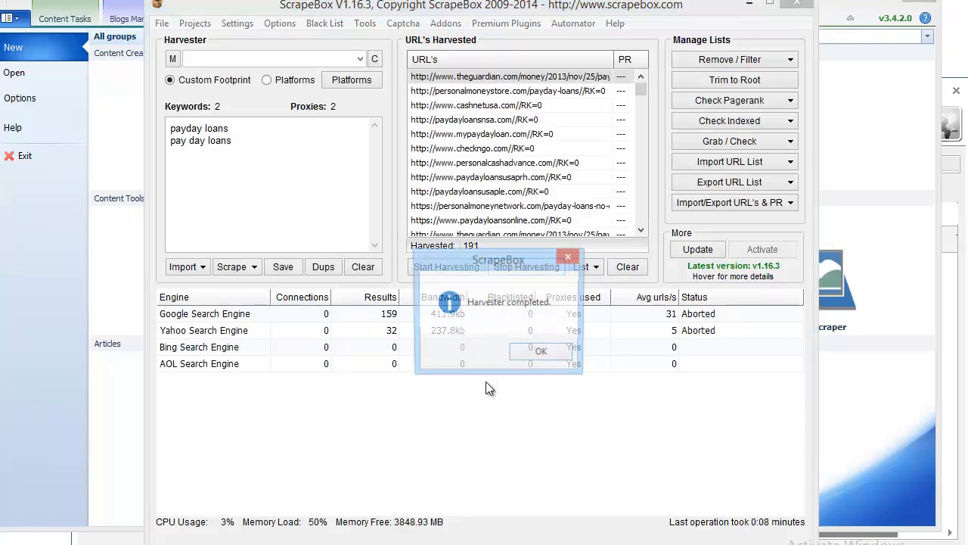
pyautogui.click(543, 352)
pyautogui.click(730, 460)
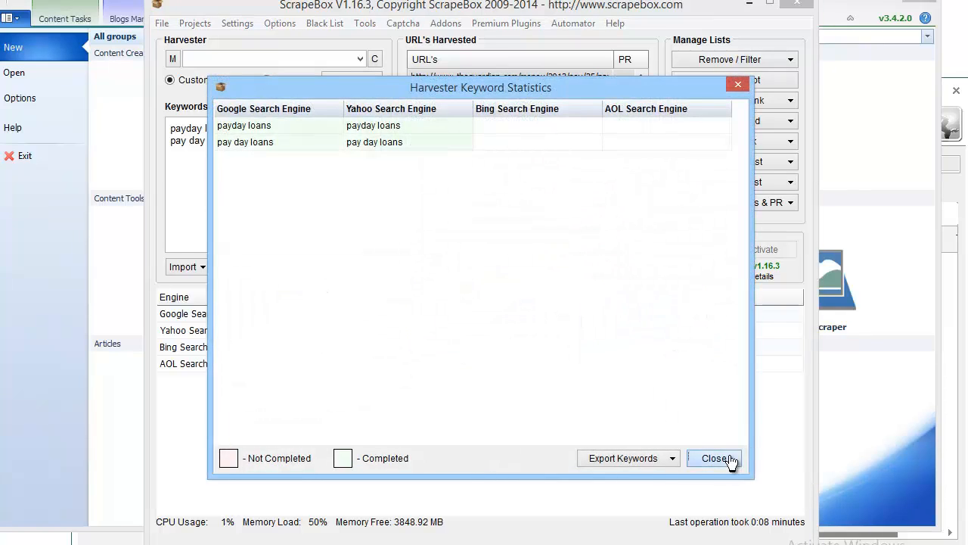
pyautogui.click(725, 59)
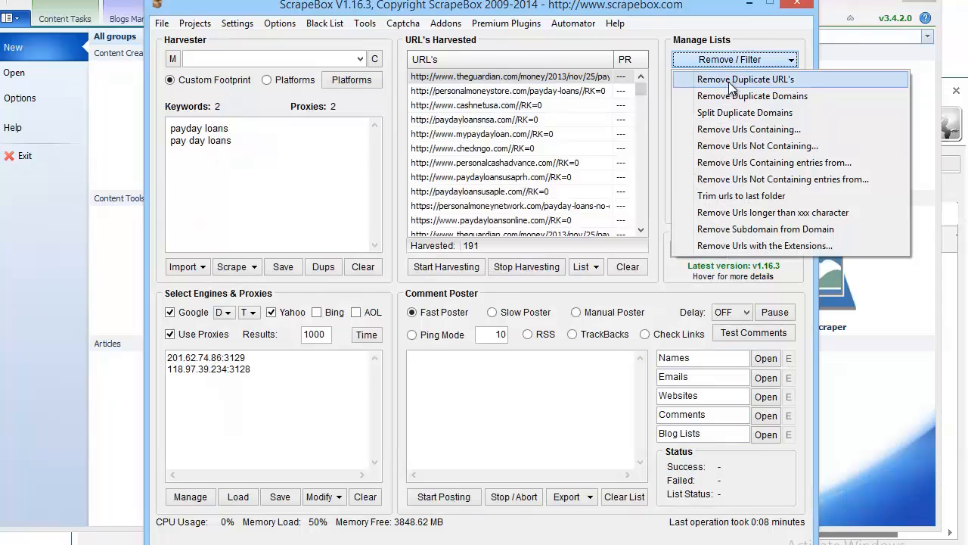
pyautogui.click(730, 79)
pyautogui.click(526, 353)
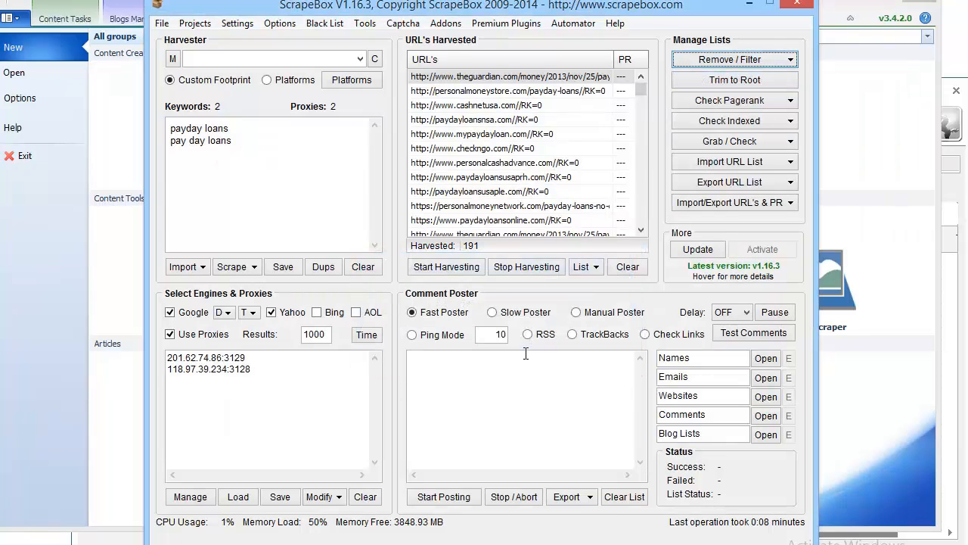
pyautogui.click(545, 354)
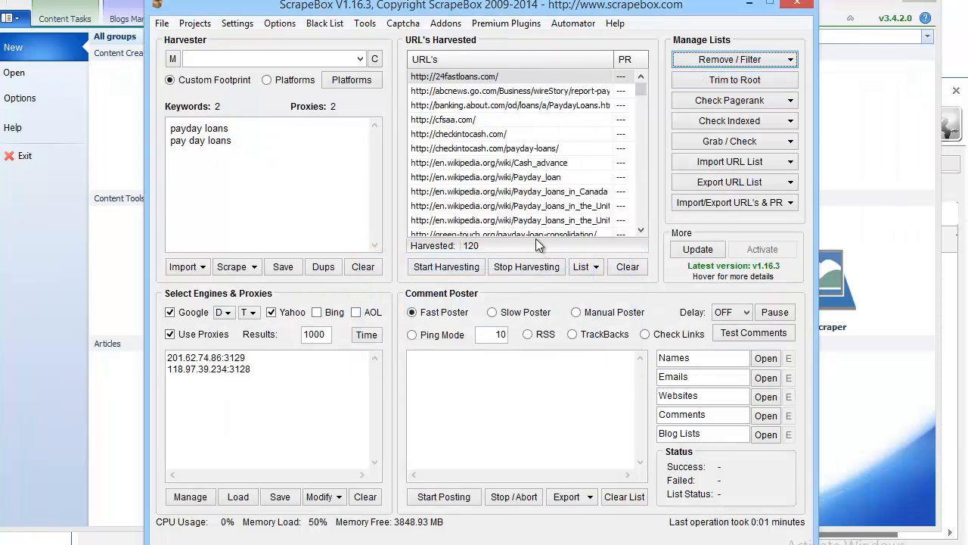
# Step: Copy all 120 harvested URLs to the clipboard and exit ScrapeBox
pyautogui.click(741, 60)
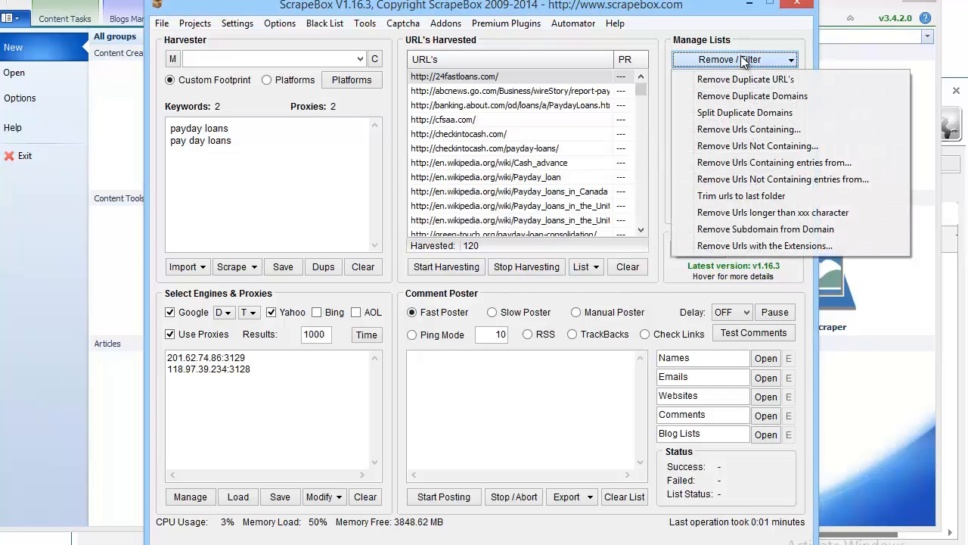
pyautogui.click(539, 89)
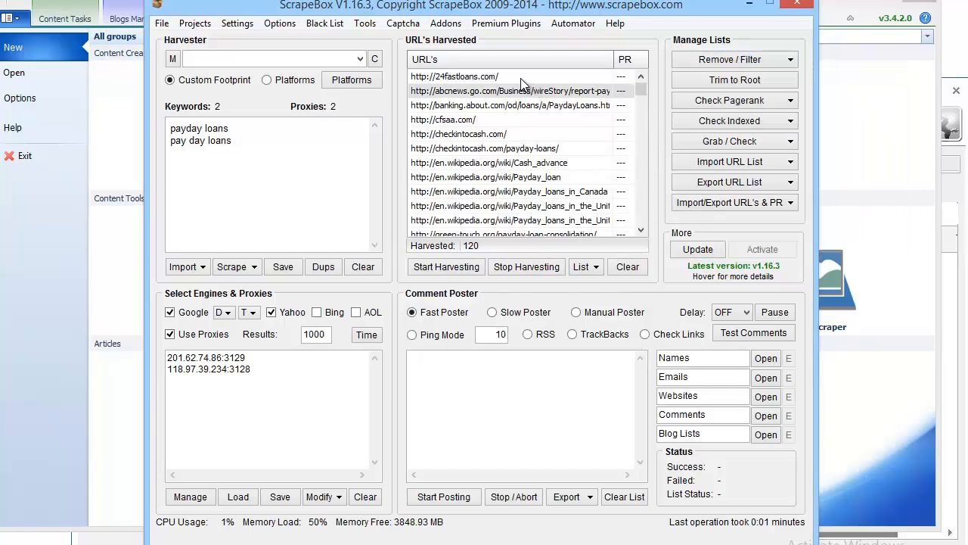
pyautogui.moveTo(521, 79); pyautogui.dragTo(527, 418)
pyautogui.click(527, 418)
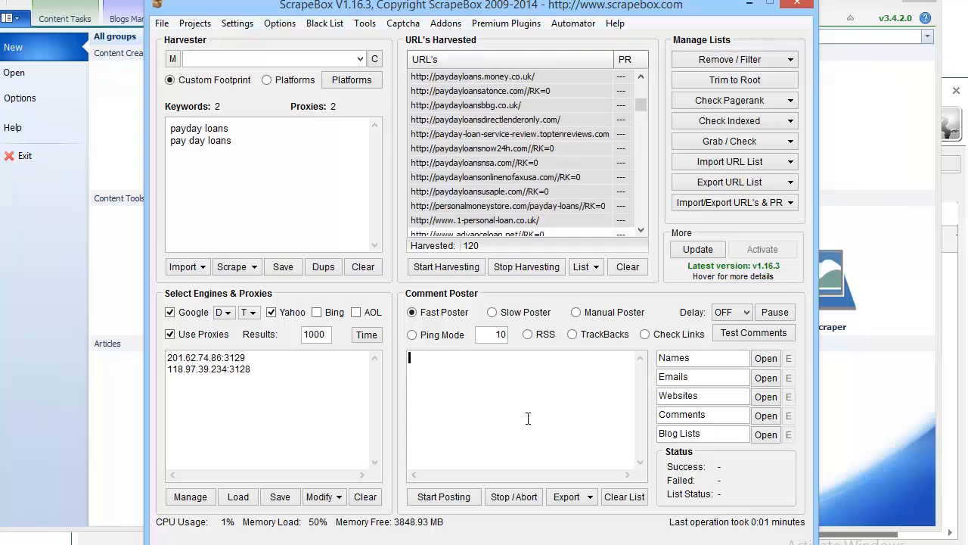
pyautogui.click(533, 149)
pyautogui.press('pageup')
pyautogui.scroll(10, 536, 151)
pyautogui.moveTo(531, 77); pyautogui.dragTo(537, 263)
pyautogui.rightClick(524, 191)
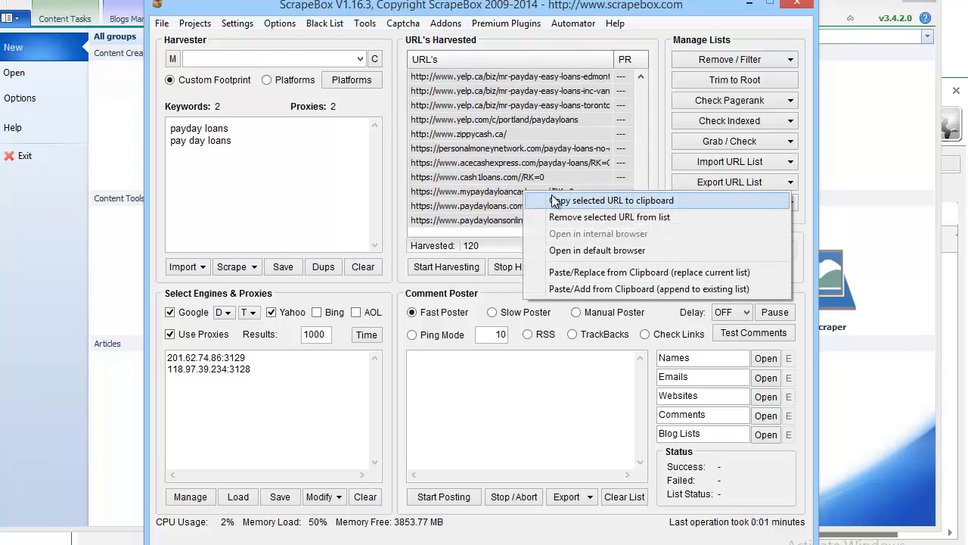
pyautogui.click(558, 201)
pyautogui.click(797, 4)
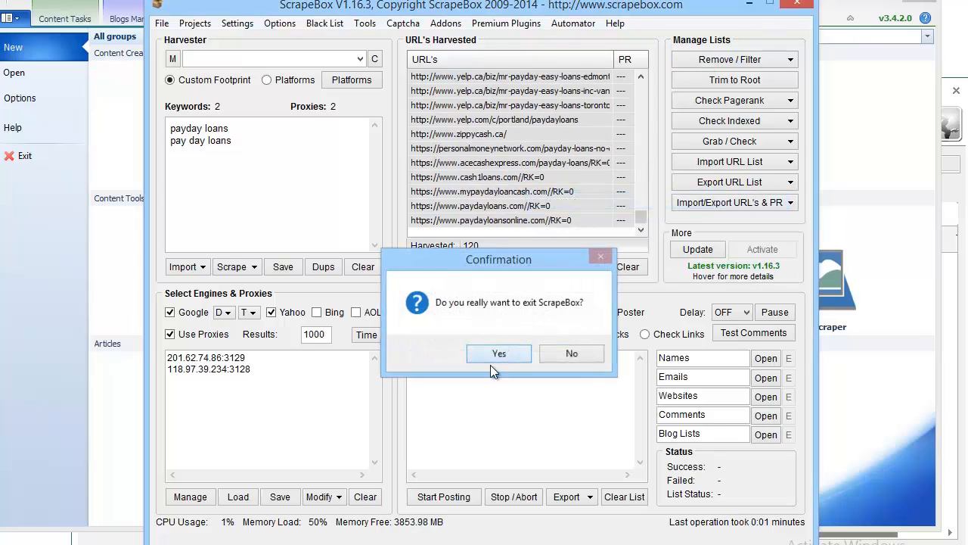
pyautogui.click(493, 352)
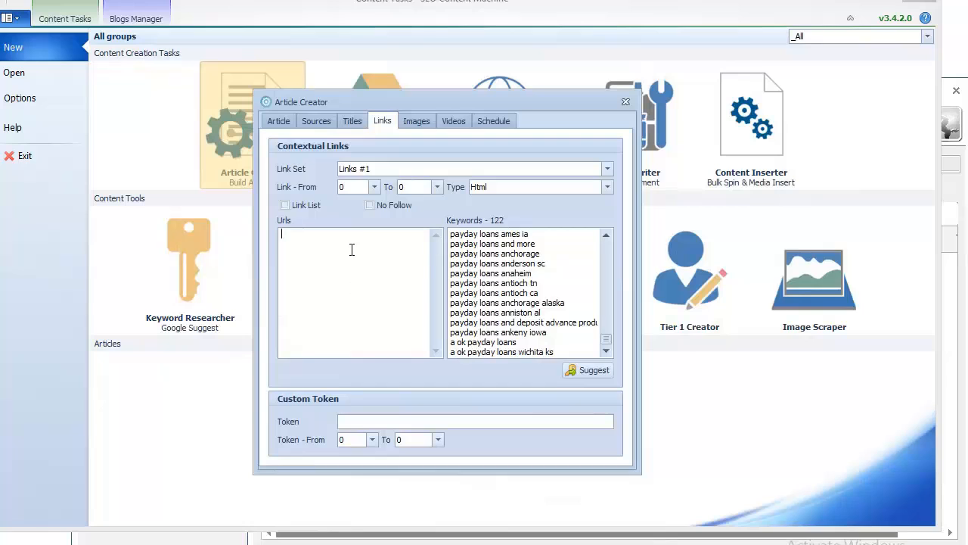
# Step: Paste the 120 URLs into Links #1 and insert links 1 to 3 times per article
pyautogui.hotkey('ctrl', 'v')
pyautogui.press('BackSpace')
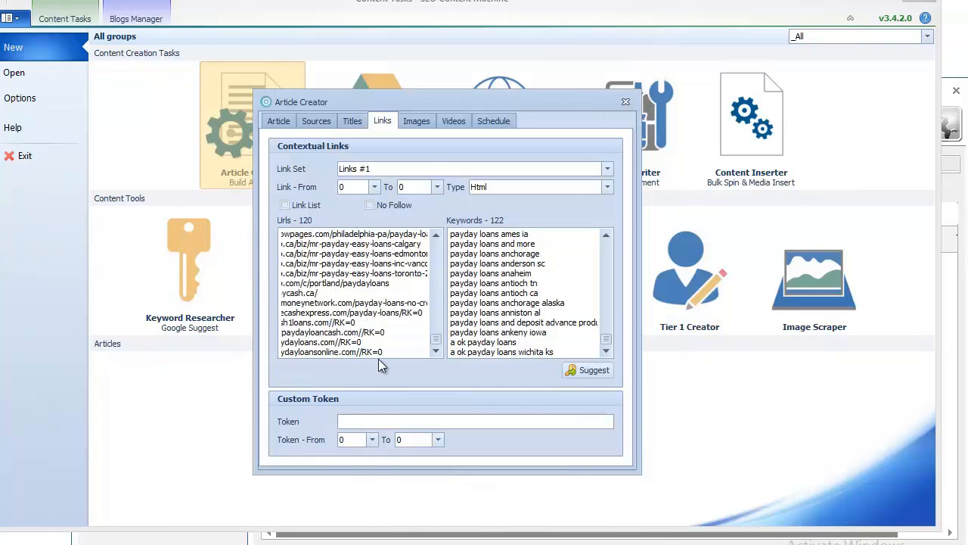
pyautogui.click(372, 188)
pyautogui.click(364, 214)
pyautogui.click(418, 193)
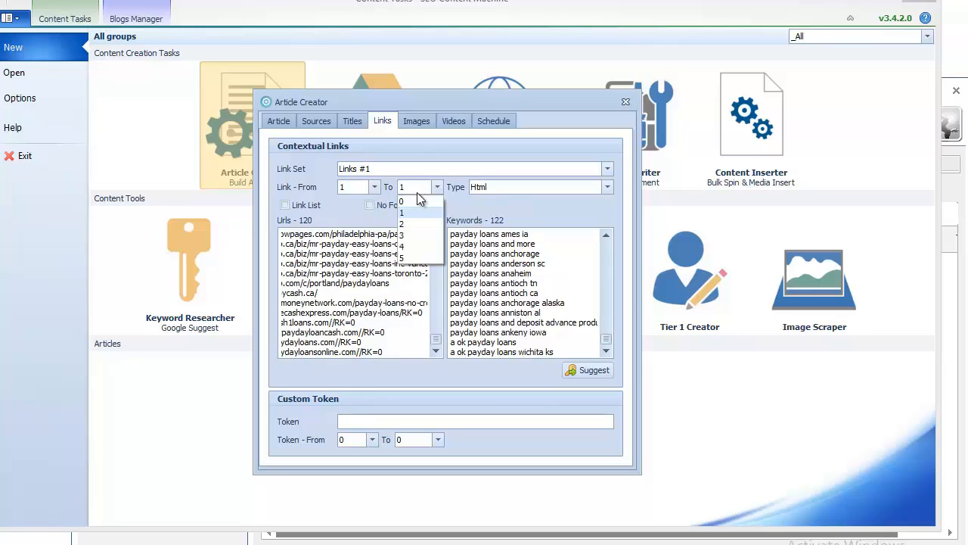
pyautogui.click(412, 237)
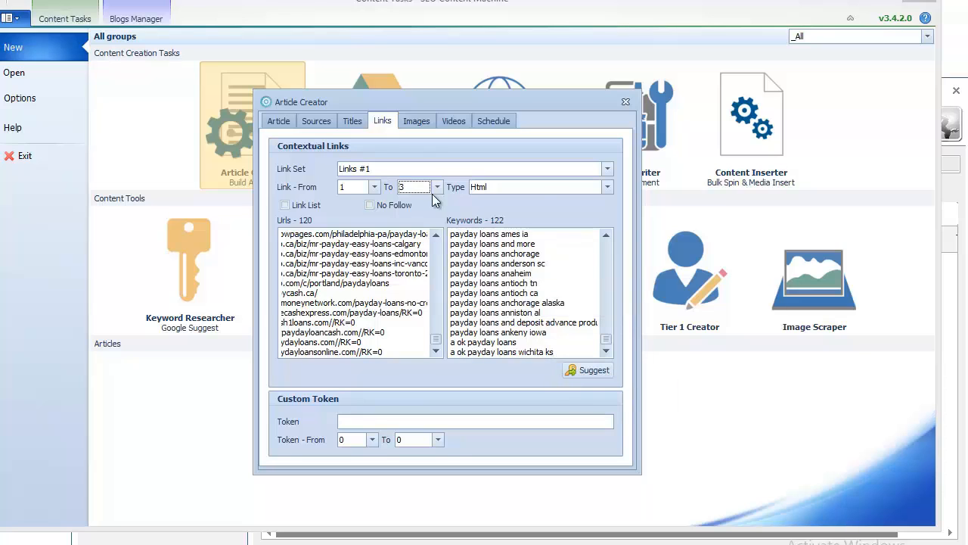
pyautogui.click(407, 171)
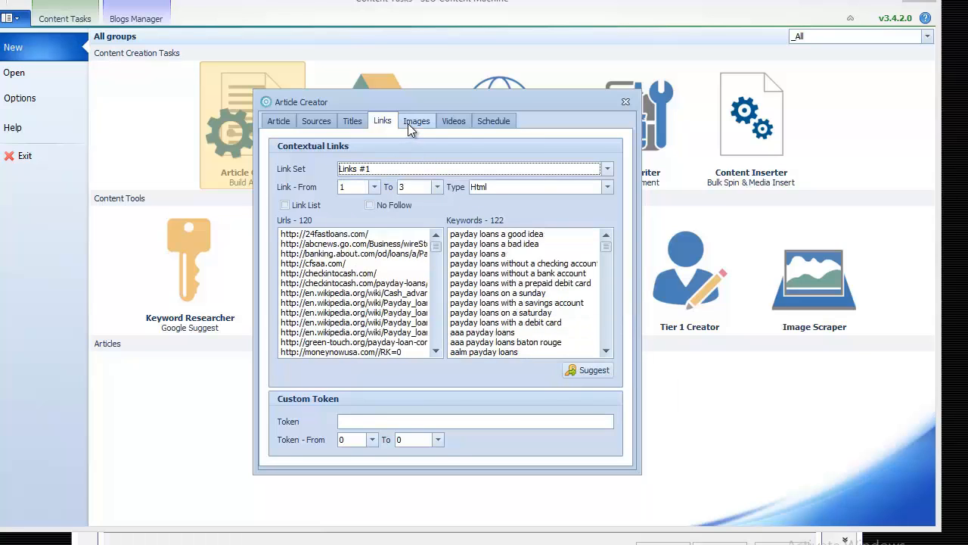
# Step: Allow left, centred and right images at 320px, up to 2 per article
pyautogui.click(412, 122)
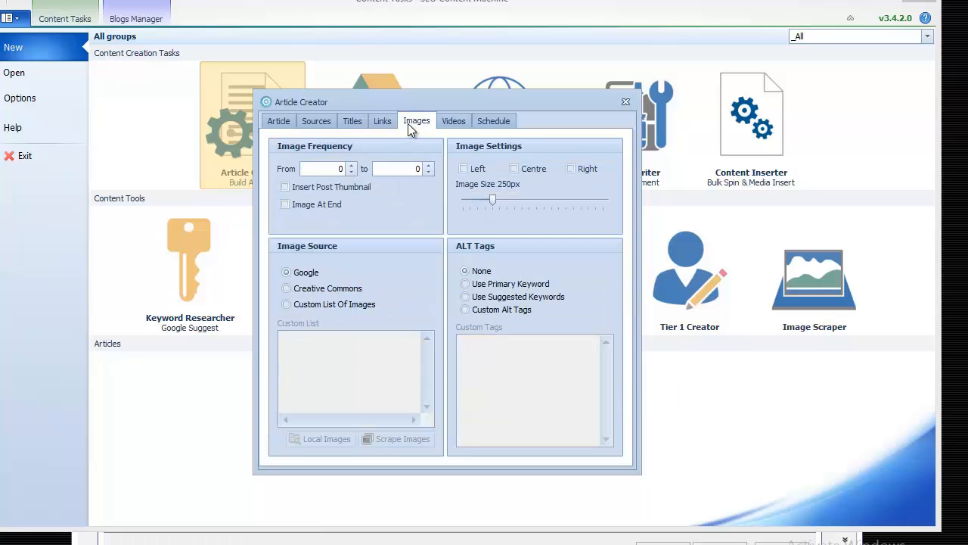
pyautogui.click(466, 169)
pyautogui.click(516, 169)
pyautogui.click(570, 169)
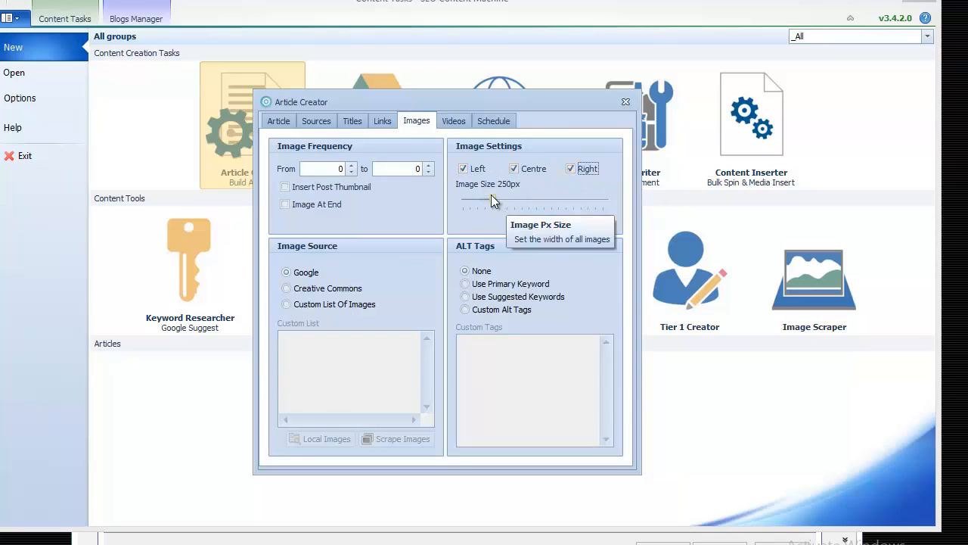
pyautogui.moveTo(492, 199); pyautogui.dragTo(498, 202)
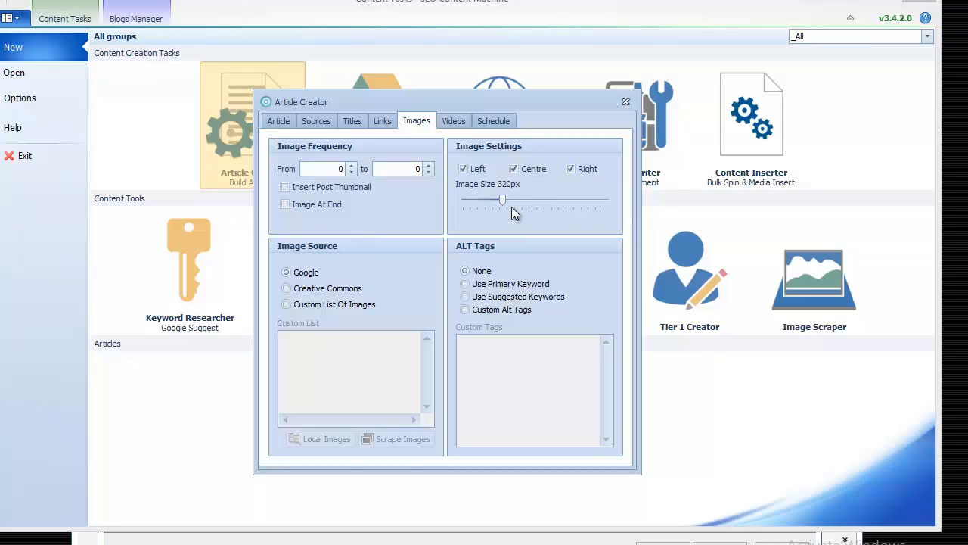
pyautogui.click(429, 165)
pyautogui.click(429, 166)
# Step: Allow one 360px video per article and run the Payday Loans task
pyautogui.click(452, 121)
pyautogui.click(427, 165)
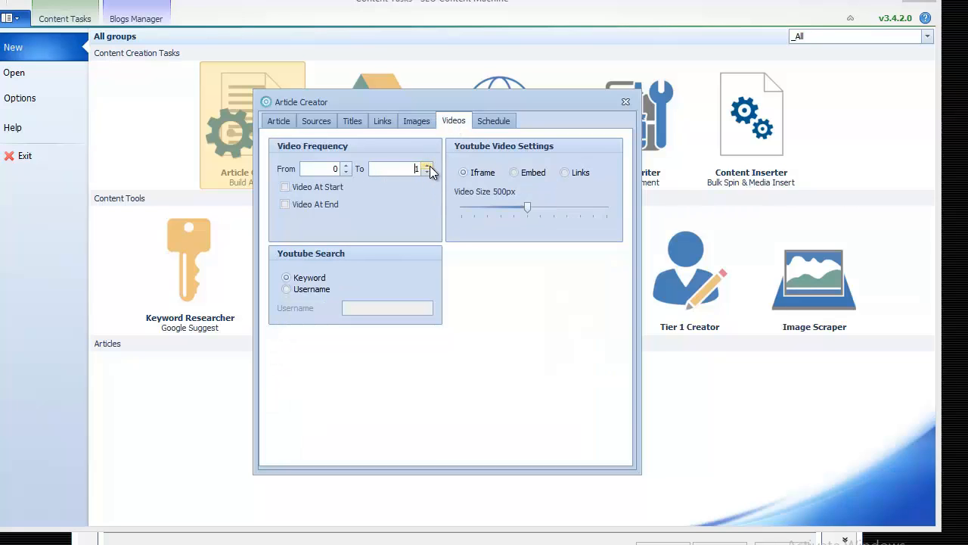
pyautogui.moveTo(528, 207); pyautogui.dragTo(480, 207)
pyautogui.press('Right')
pyautogui.press('Right')
pyautogui.click(277, 121)
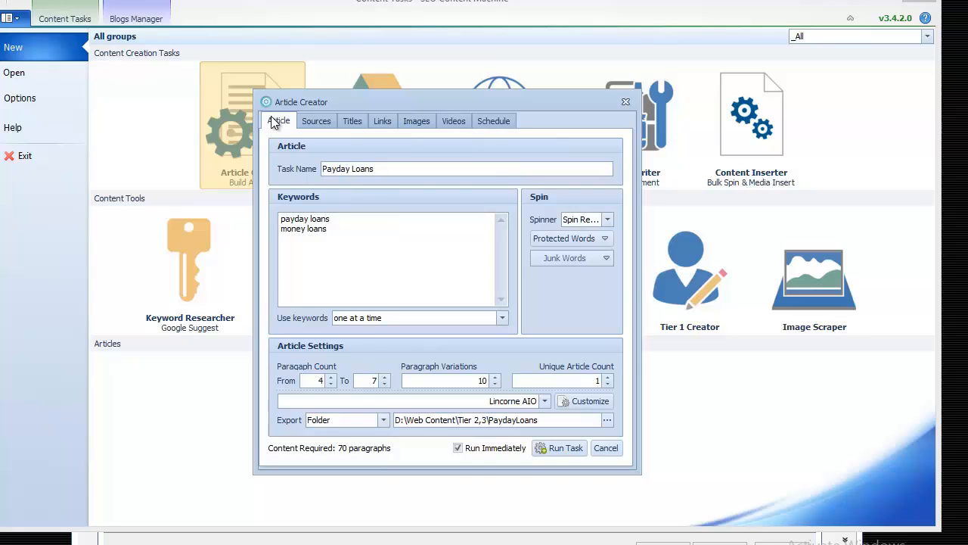
pyautogui.click(556, 451)
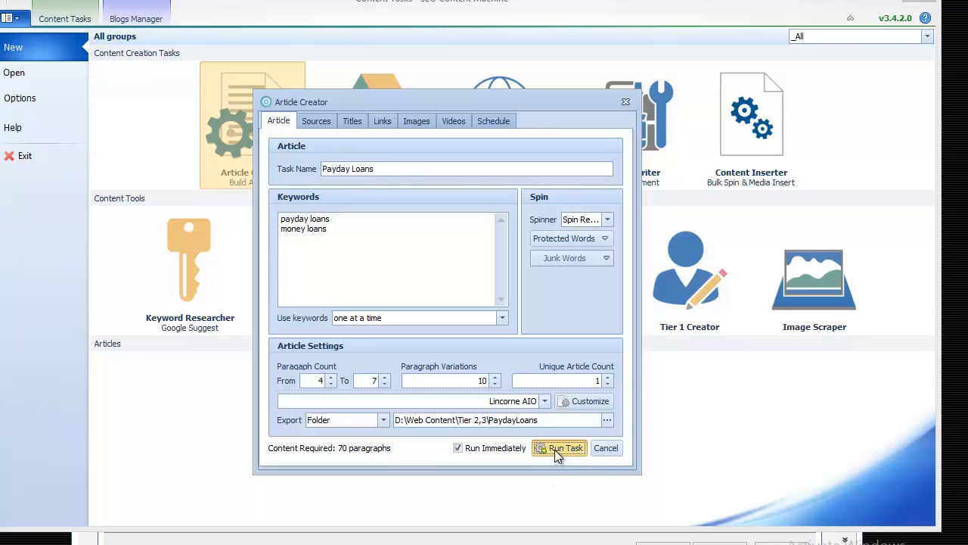
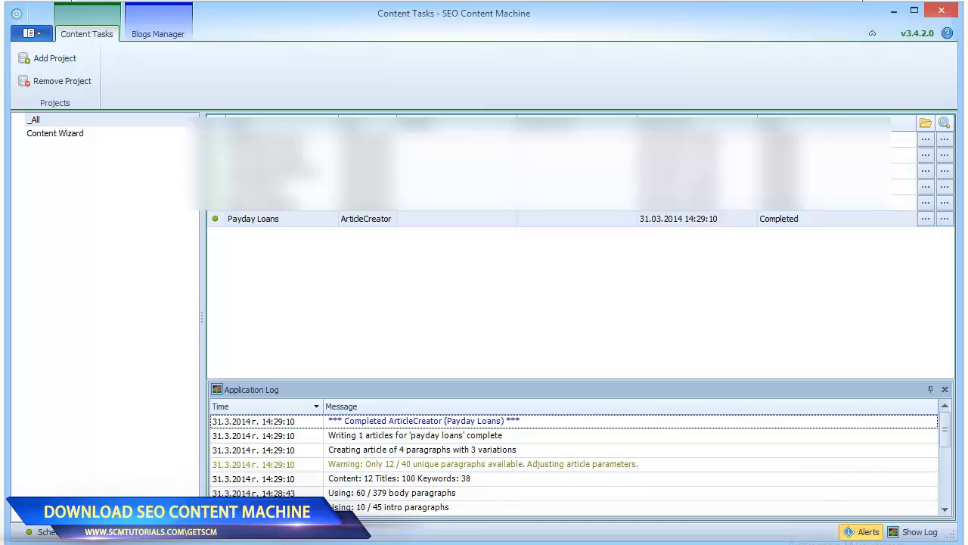
# Step: Switch back to Licorne AIO's New Article Submission Task window from the taskbar previews
pyautogui.click(724, 544)
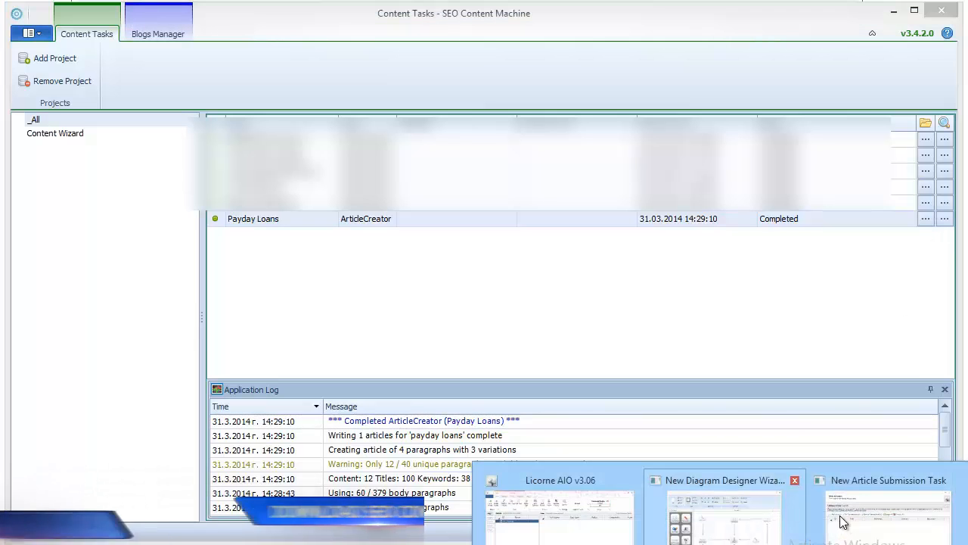
pyautogui.click(886, 538)
# Step: Import the 'Lincorne AIO - payday loans' file from D:\Web Content\Tier 2,3\PaydayLoans\Payday Loans
pyautogui.click(886, 538)
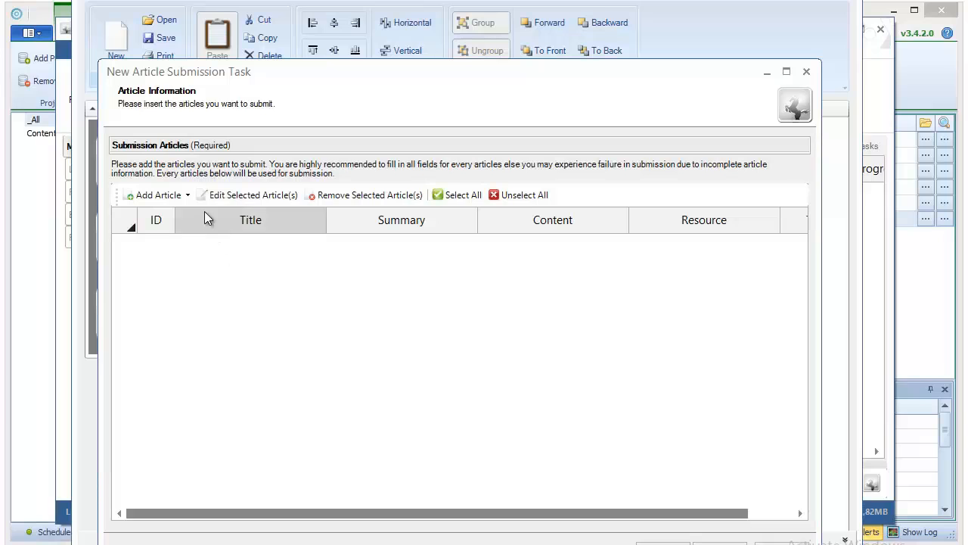
pyautogui.click(189, 195)
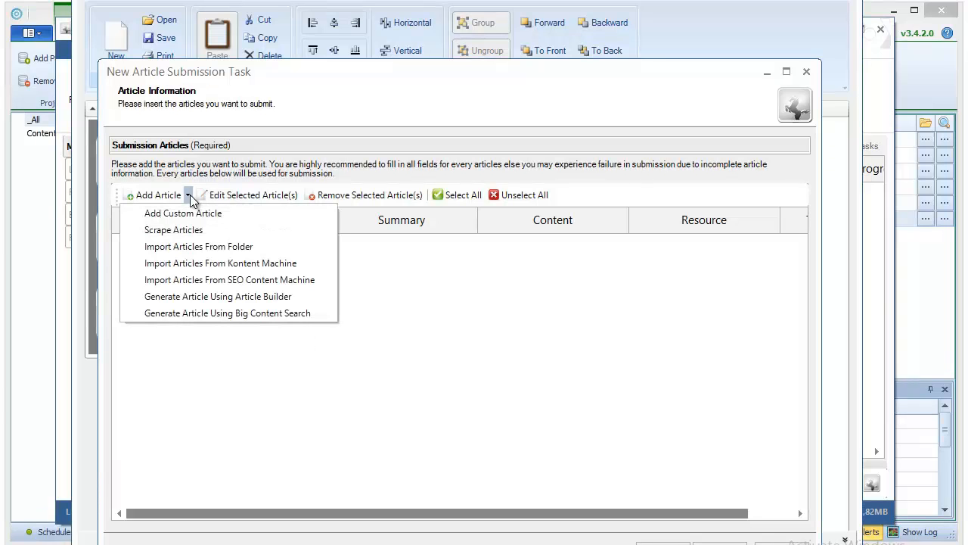
pyautogui.click(207, 279)
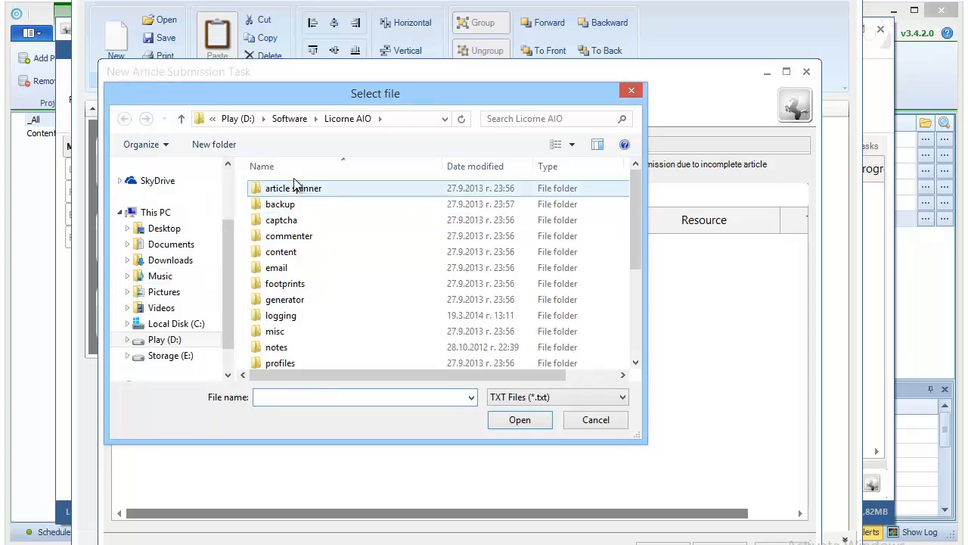
pyautogui.click(299, 119)
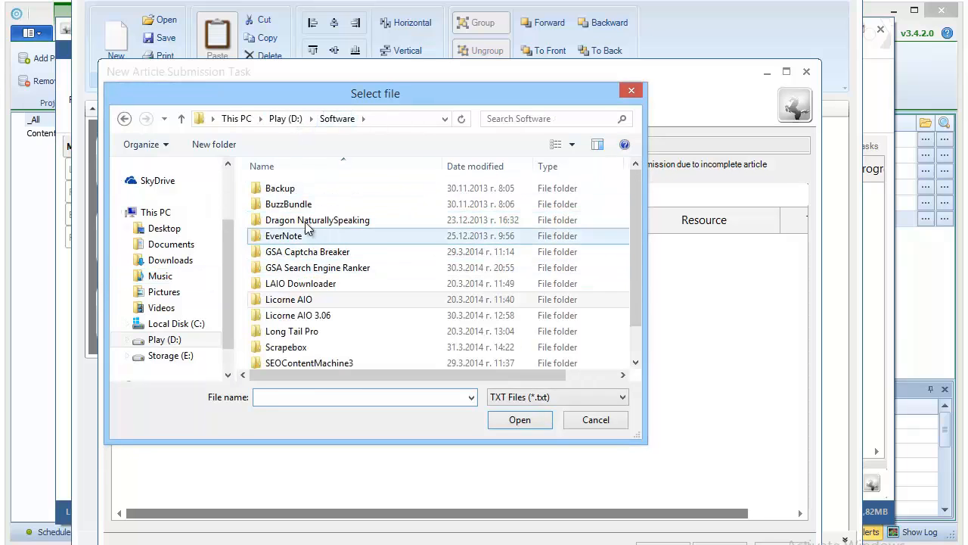
pyautogui.click(284, 120)
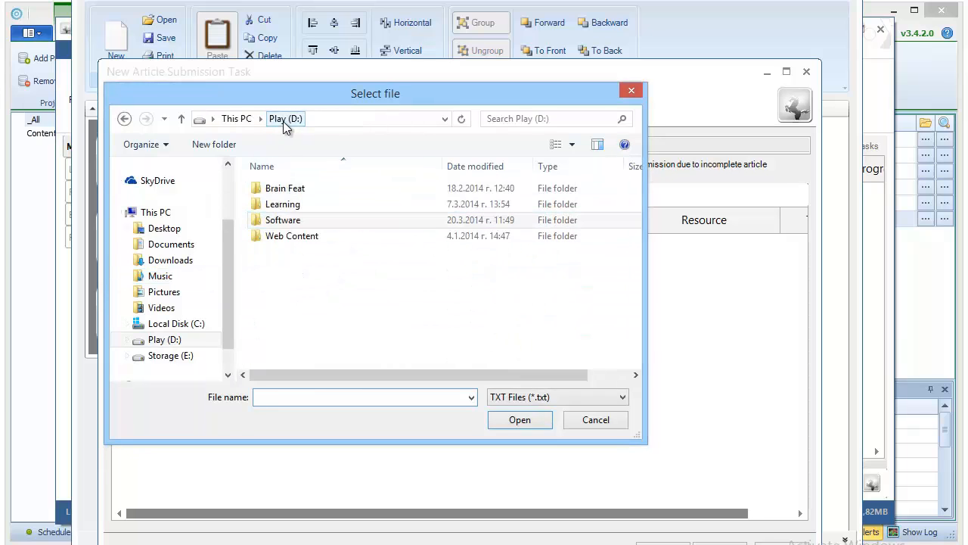
pyautogui.doubleClick(295, 236)
pyautogui.doubleClick(295, 270)
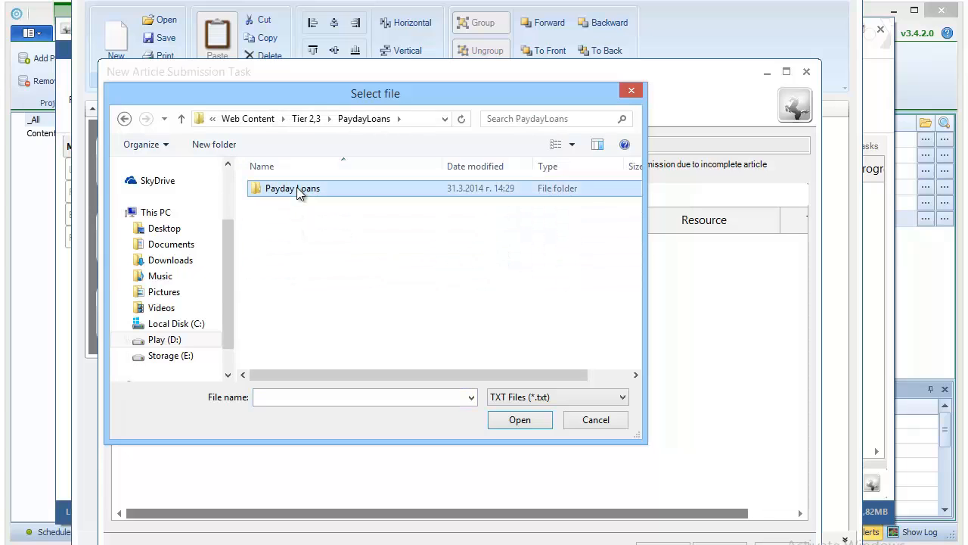
pyautogui.doubleClick(297, 189)
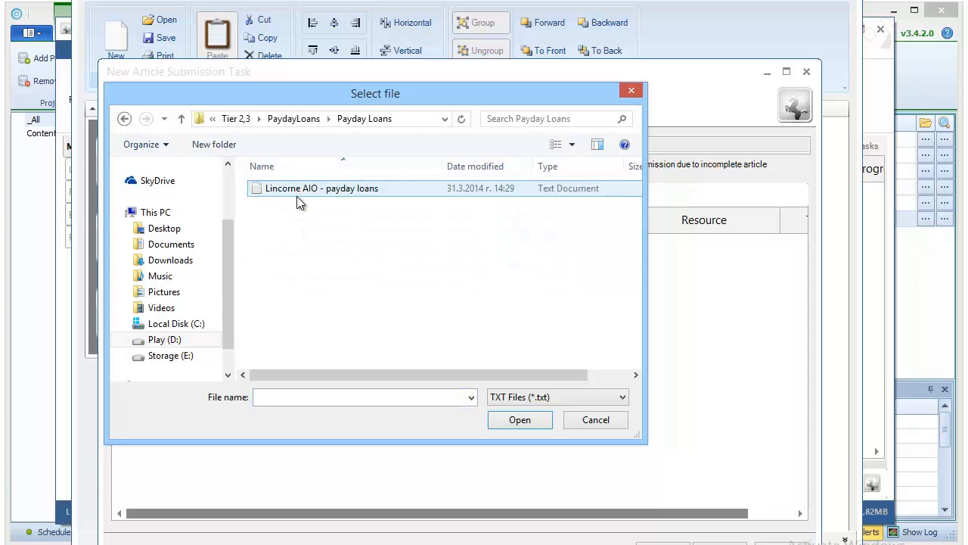
pyautogui.doubleClick(298, 189)
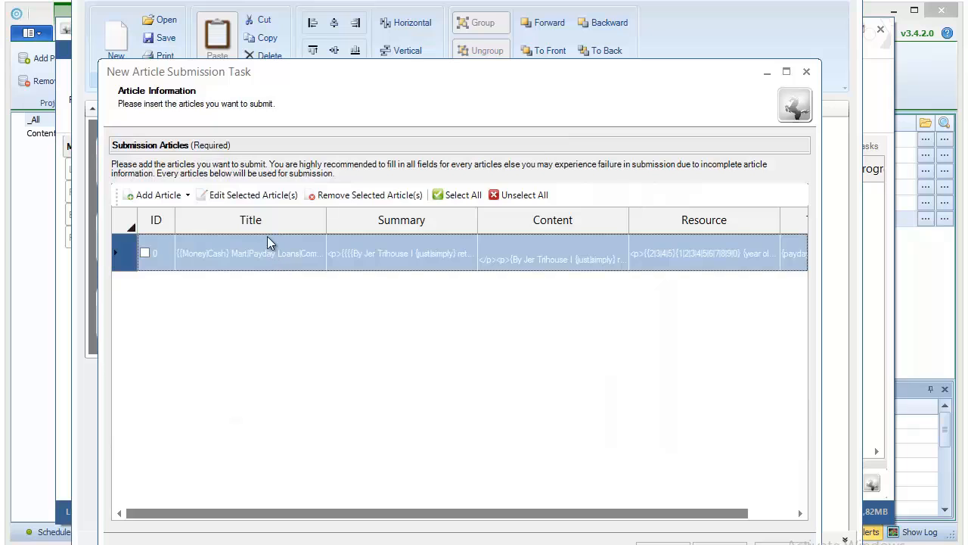
# Step: Tick the imported payday loans article and open it for editing to review its spun content
pyautogui.click(261, 196)
pyautogui.click(515, 345)
pyautogui.click(145, 253)
pyautogui.click(225, 195)
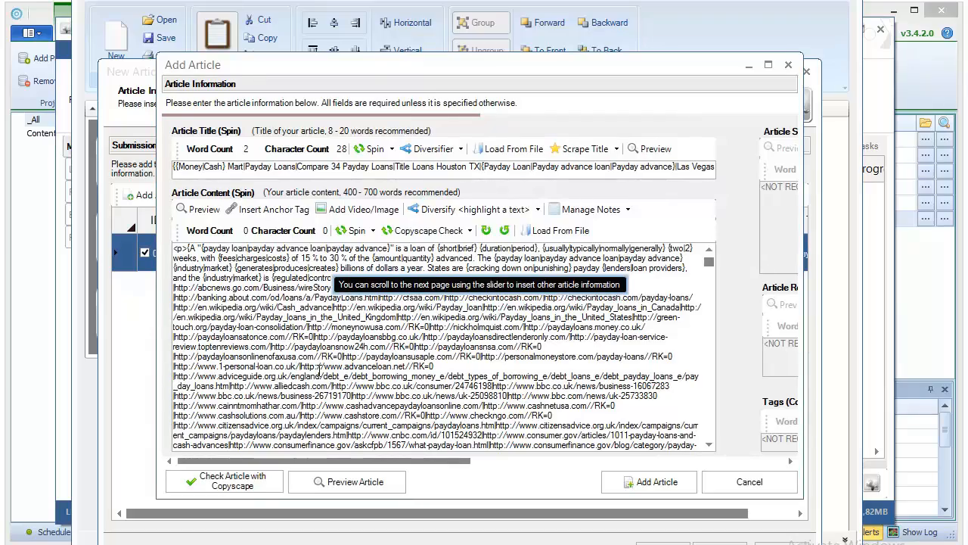
pyautogui.scroll(-10, 333, 372)
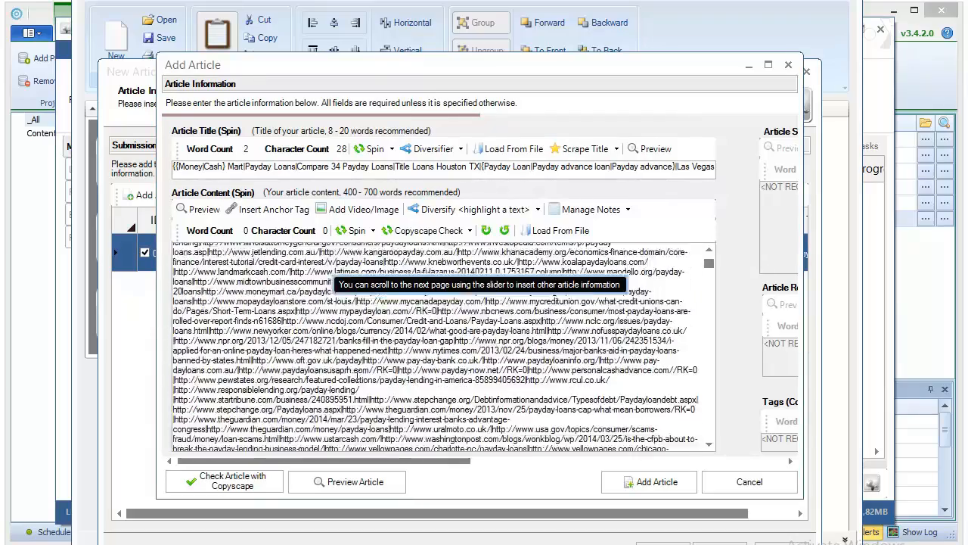
pyautogui.scroll(-6, 357, 379)
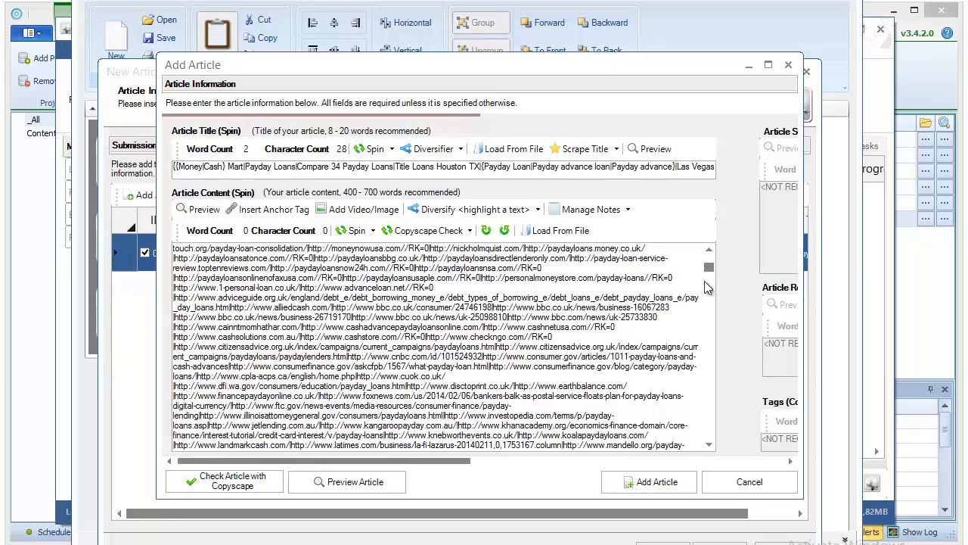
pyautogui.moveTo(709, 274); pyautogui.dragTo(696, 251)
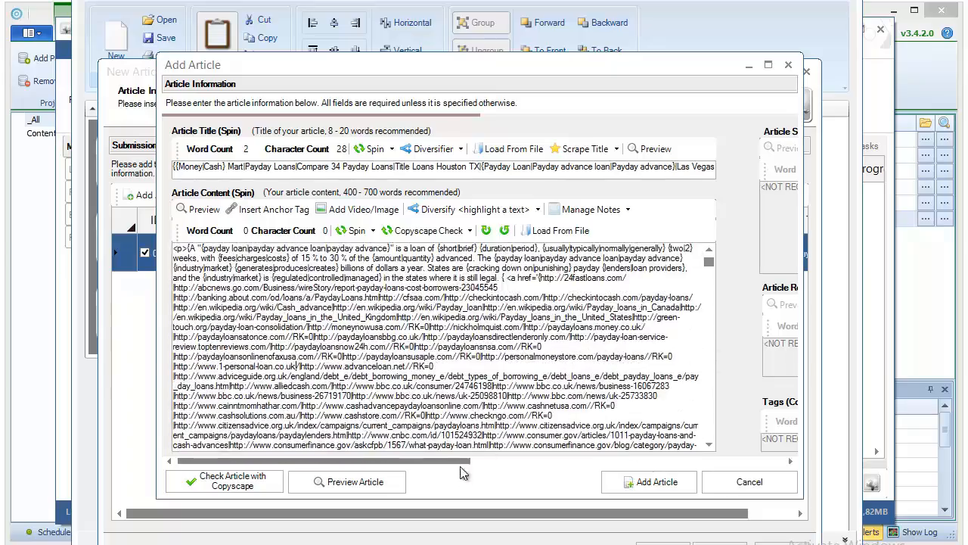
pyautogui.moveTo(462, 461); pyautogui.dragTo(408, 424)
# Step: Preview the spun payday loans article and read through it
pyautogui.click(358, 487)
pyautogui.scroll(-3, 448, 342)
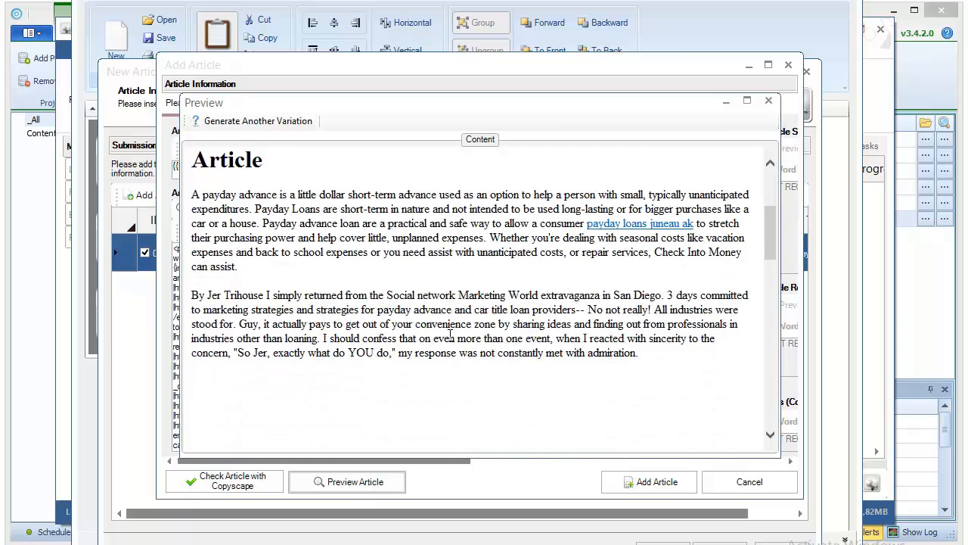
pyautogui.scroll(-3, 450, 335)
pyautogui.scroll(5, 449, 339)
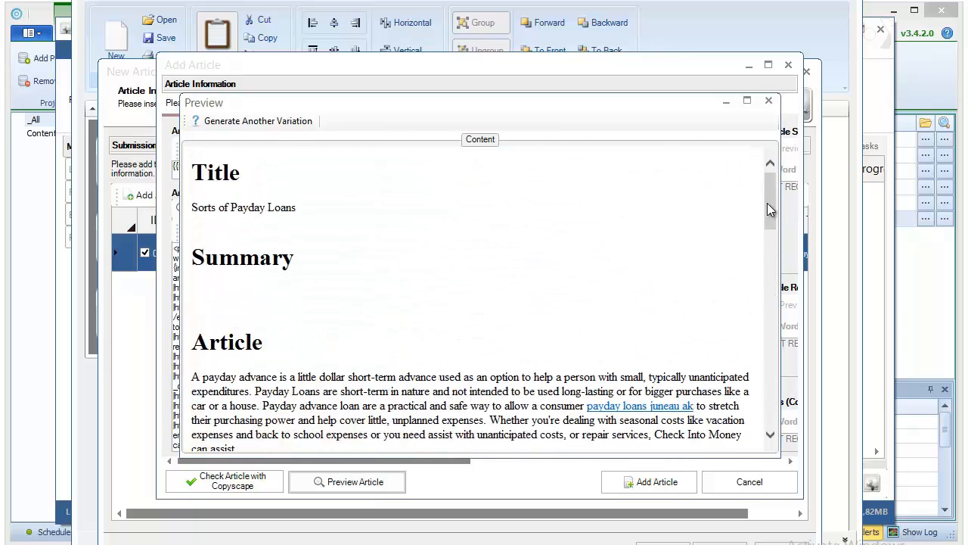
pyautogui.moveTo(770, 195); pyautogui.dragTo(746, 203)
pyautogui.click(388, 481)
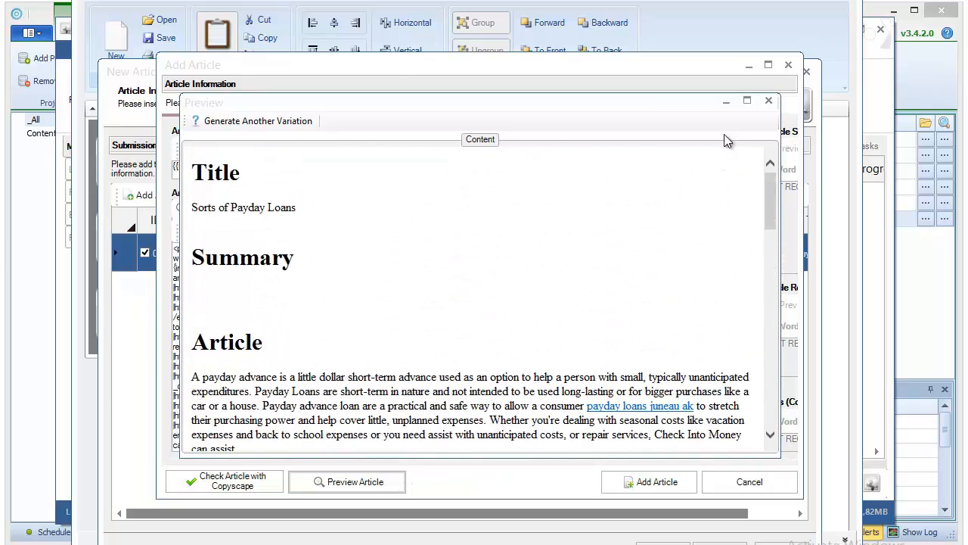
pyautogui.click(769, 100)
# Step: Preview a second spun variation of the article, then close the Preview
pyautogui.click(359, 485)
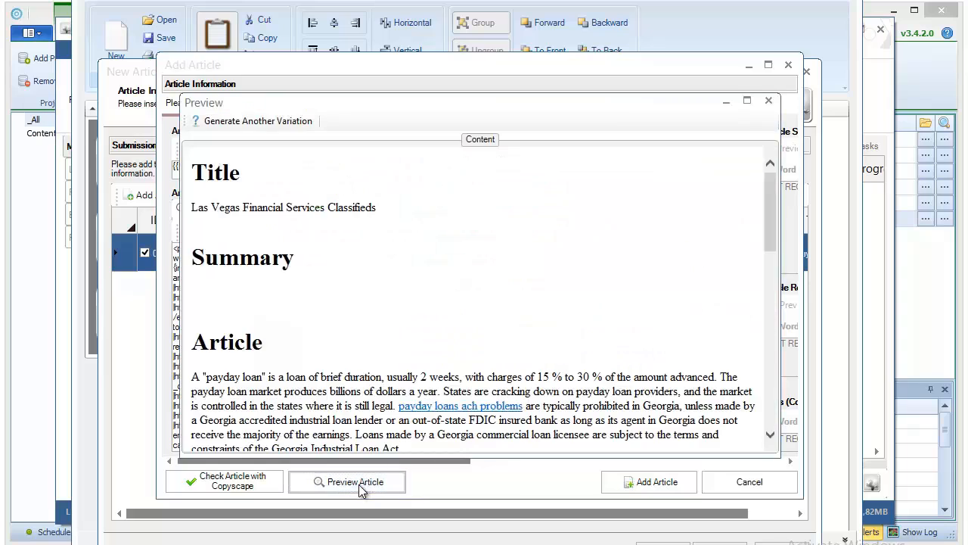
pyautogui.scroll(-3, 472, 298)
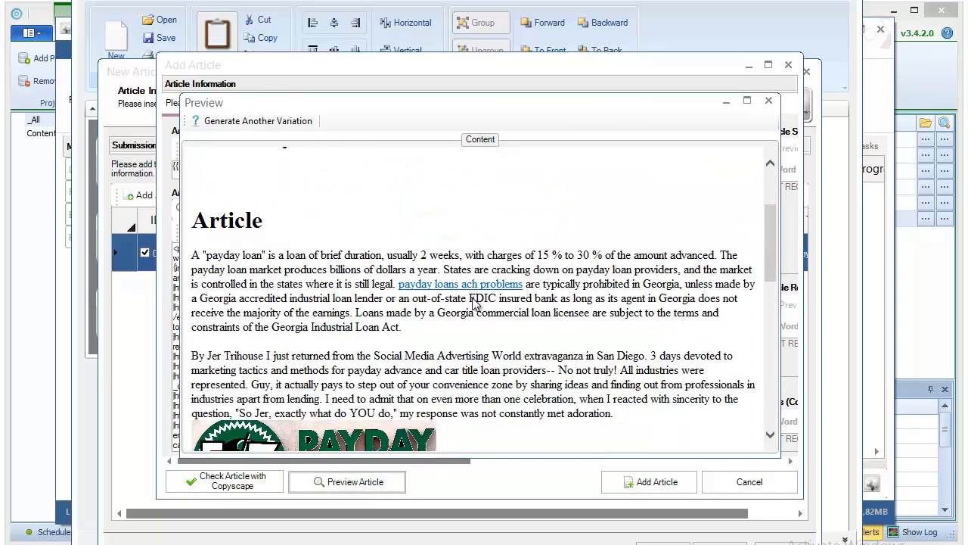
pyautogui.scroll(-2, 473, 301)
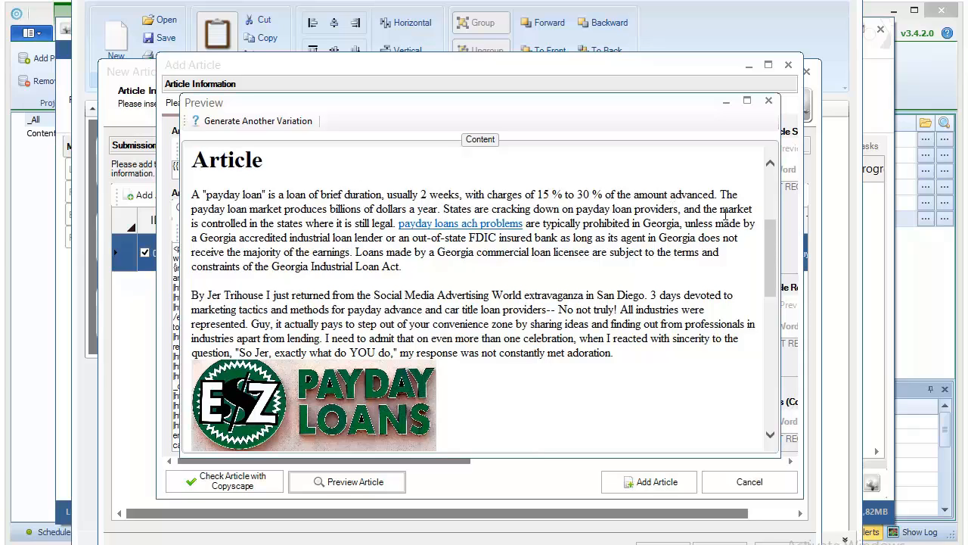
pyautogui.moveTo(723, 195); pyautogui.dragTo(454, 271)
pyautogui.click(455, 271)
pyautogui.scroll(-4, 456, 276)
pyautogui.scroll(-8, 456, 278)
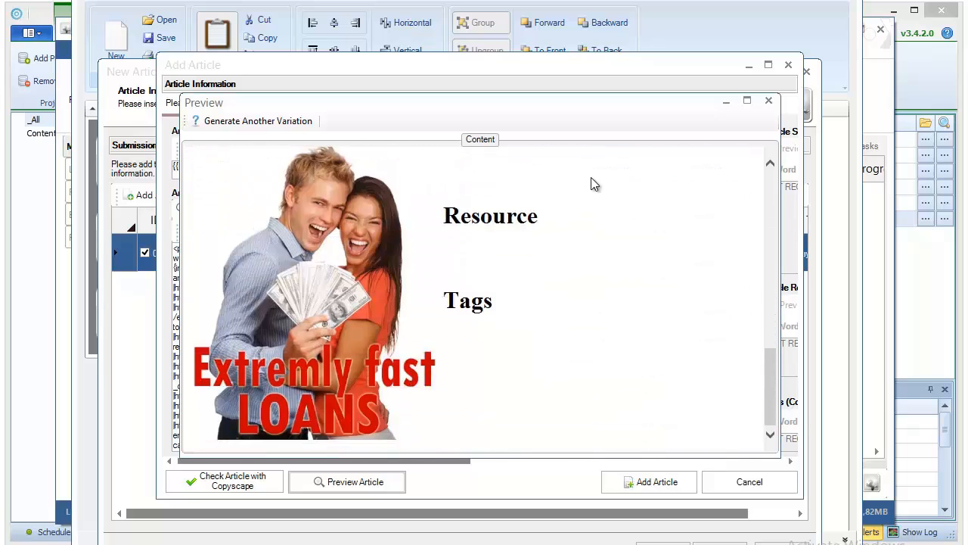
pyautogui.click(769, 101)
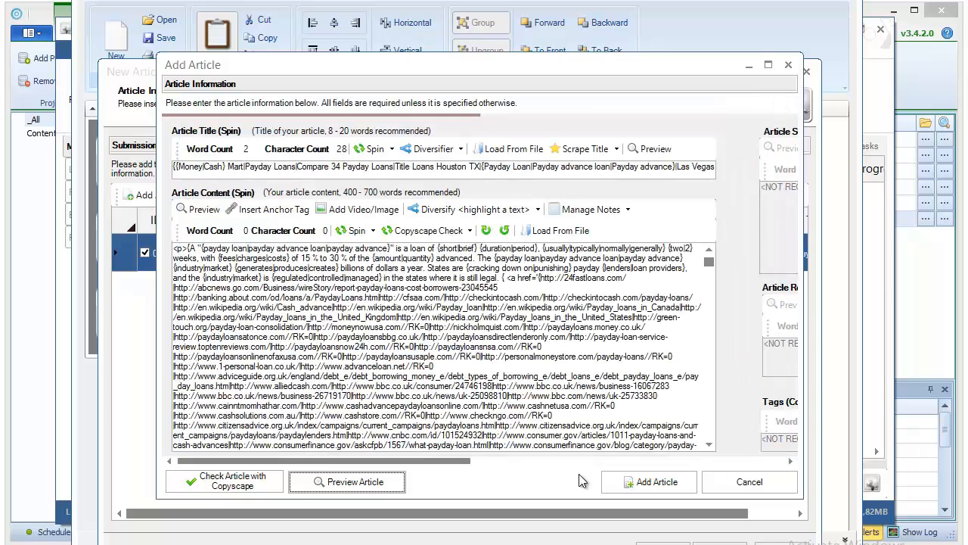
# Step: Save the article, advance to the Account Profile page and start a new profile
pyautogui.click(670, 486)
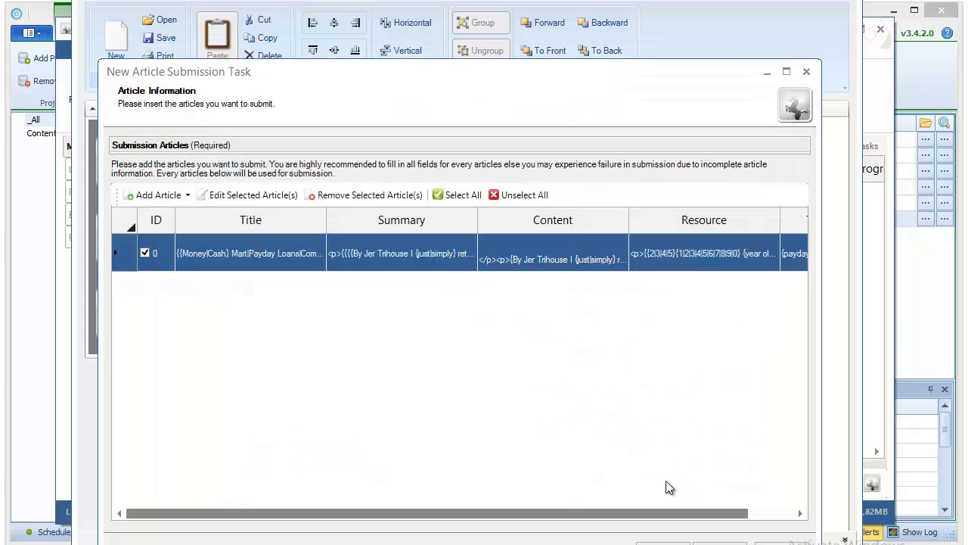
pyautogui.click(719, 542)
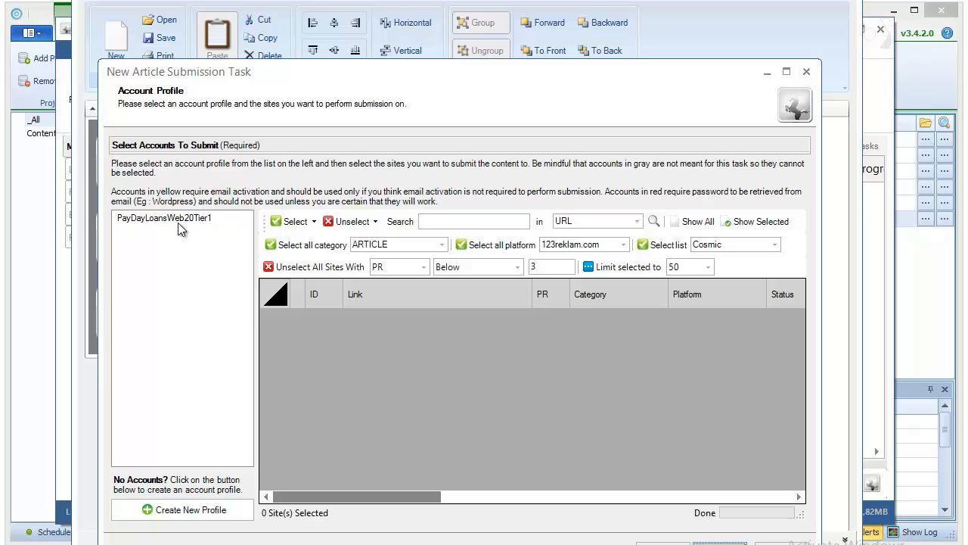
pyautogui.click(207, 510)
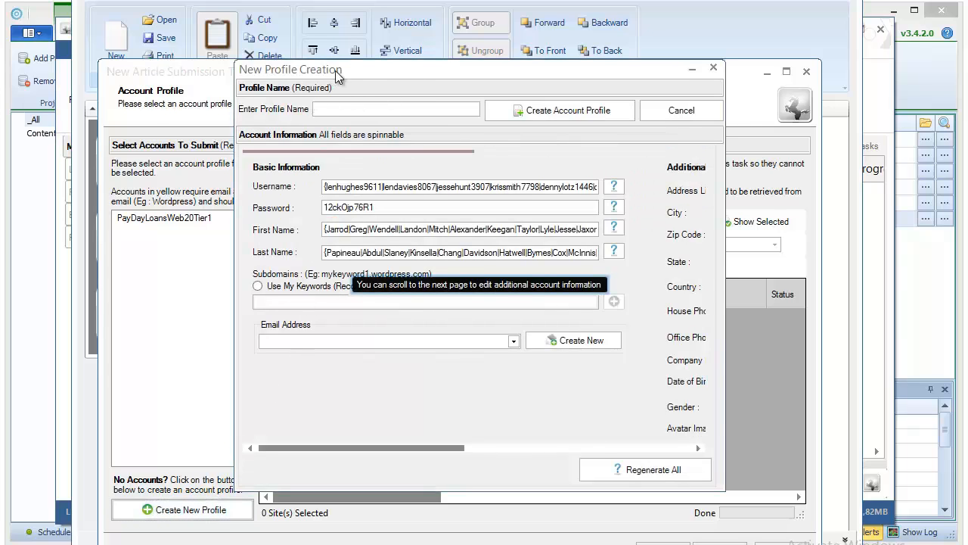
# Step: Generate the profile's subdomains from spun payday loans keywords instead of usernames
pyautogui.moveTo(335, 71); pyautogui.dragTo(371, 78)
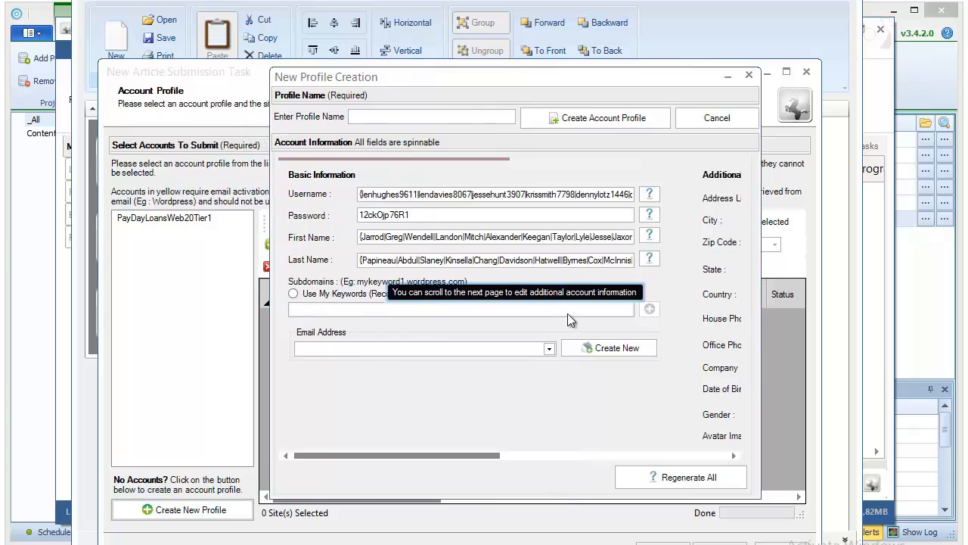
pyautogui.click(333, 299)
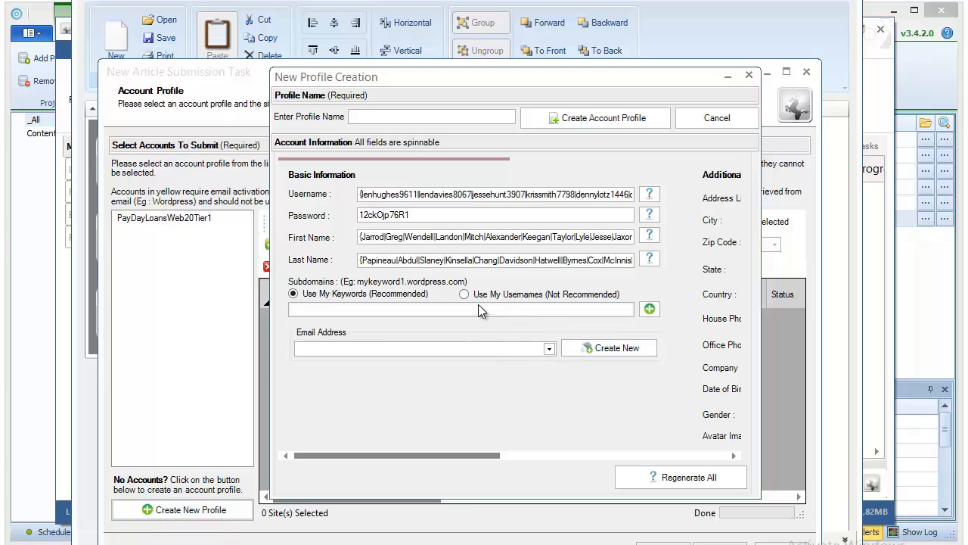
pyautogui.moveTo(490, 457); pyautogui.dragTo(414, 433)
pyautogui.click(652, 309)
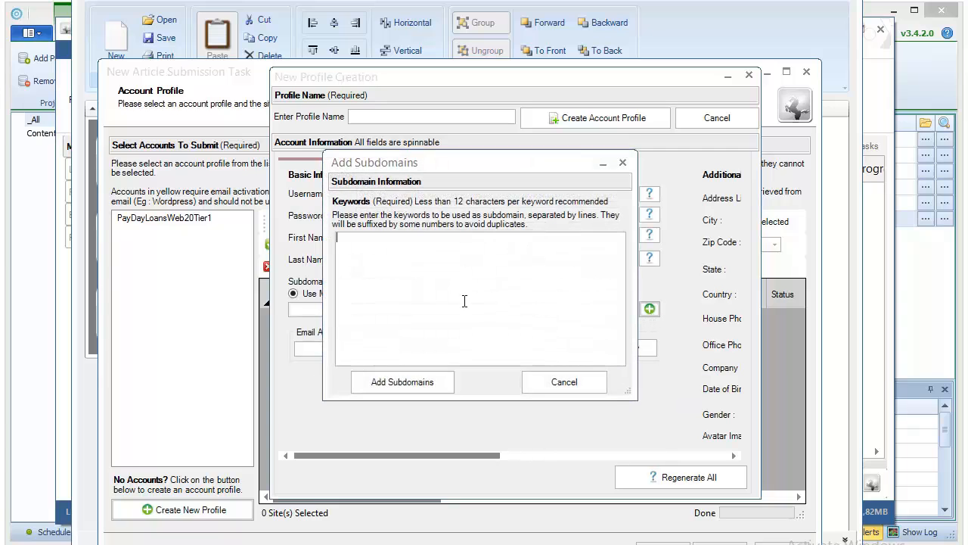
pyautogui.click(411, 378)
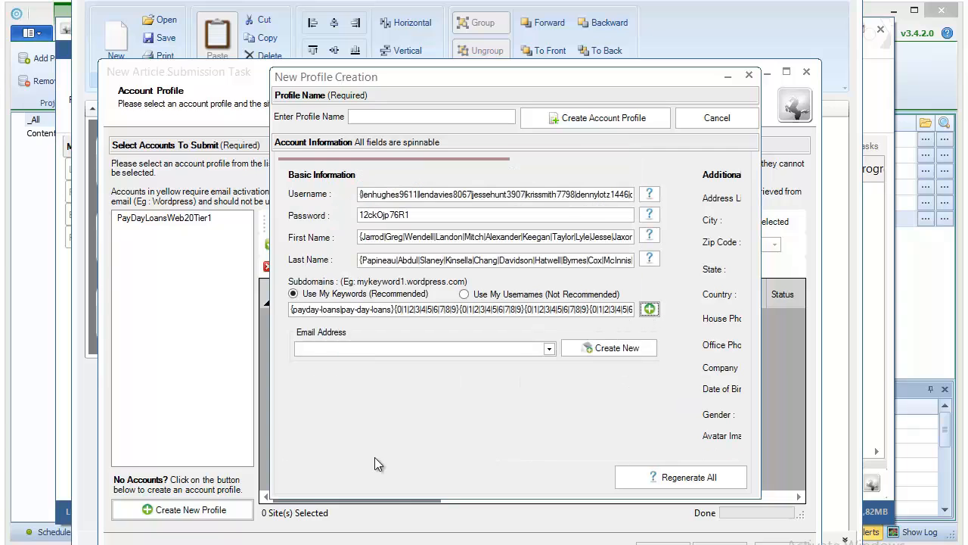
# Step: Review the generated subdomain text and bring up the Email Address options
pyautogui.click(394, 308)
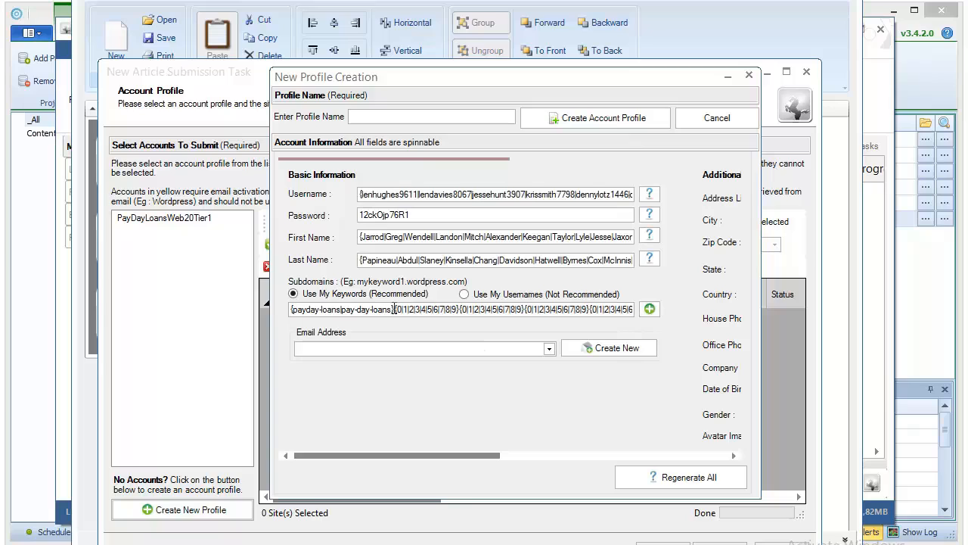
pyautogui.moveTo(394, 309); pyautogui.dragTo(662, 310)
pyautogui.click(292, 309)
pyautogui.click(393, 311)
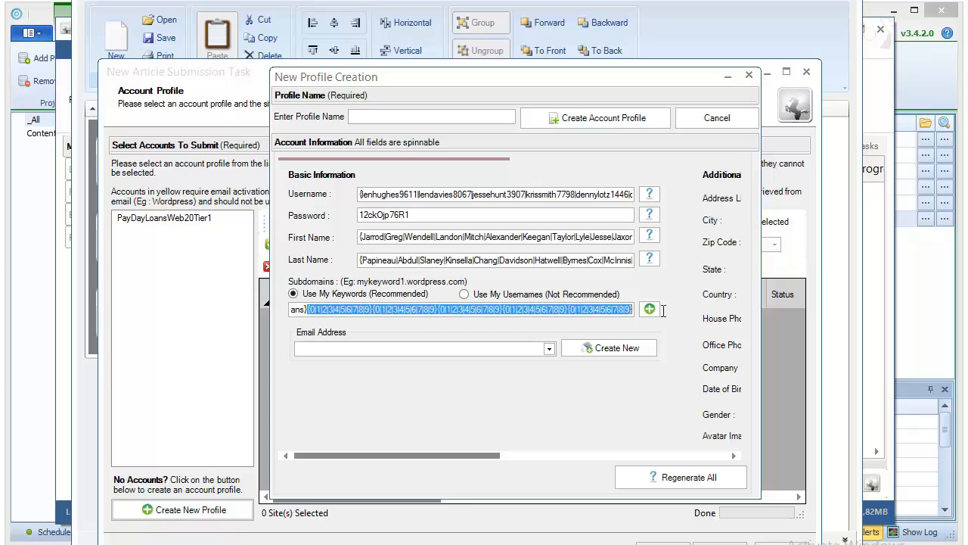
pyautogui.click(622, 311)
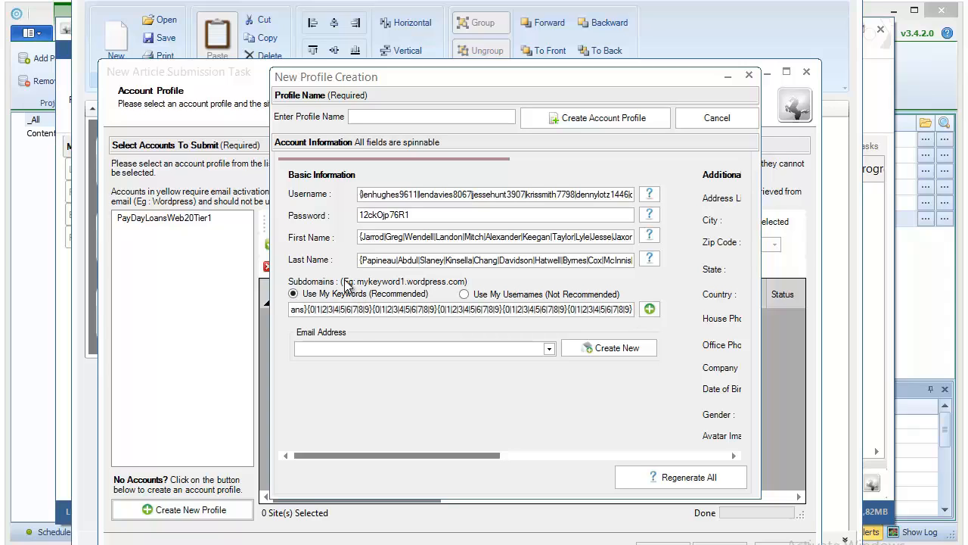
pyautogui.click(477, 350)
# Step: Generate a disposable email address and add it to the new profile
pyautogui.click(475, 347)
pyautogui.click(475, 346)
pyautogui.click(473, 344)
pyautogui.click(589, 351)
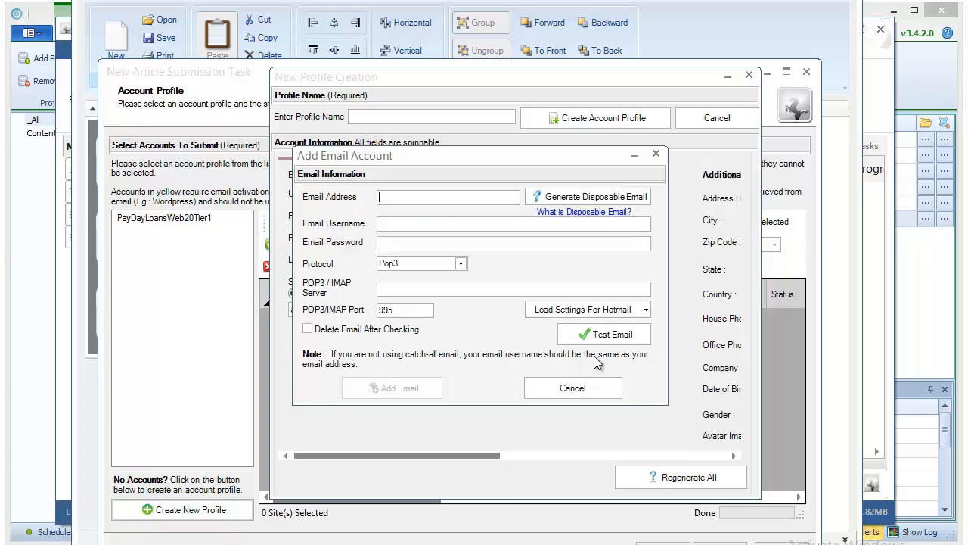
pyautogui.click(551, 199)
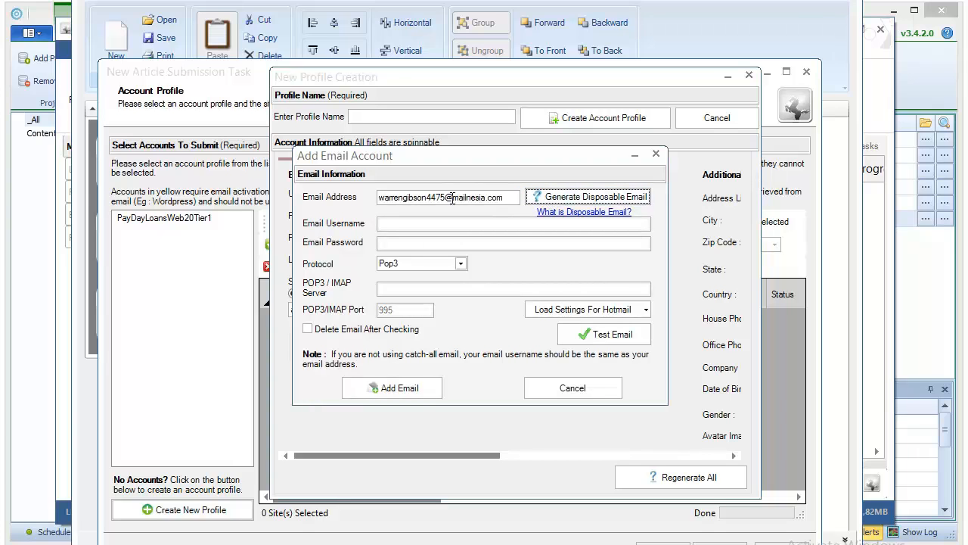
pyautogui.click(413, 389)
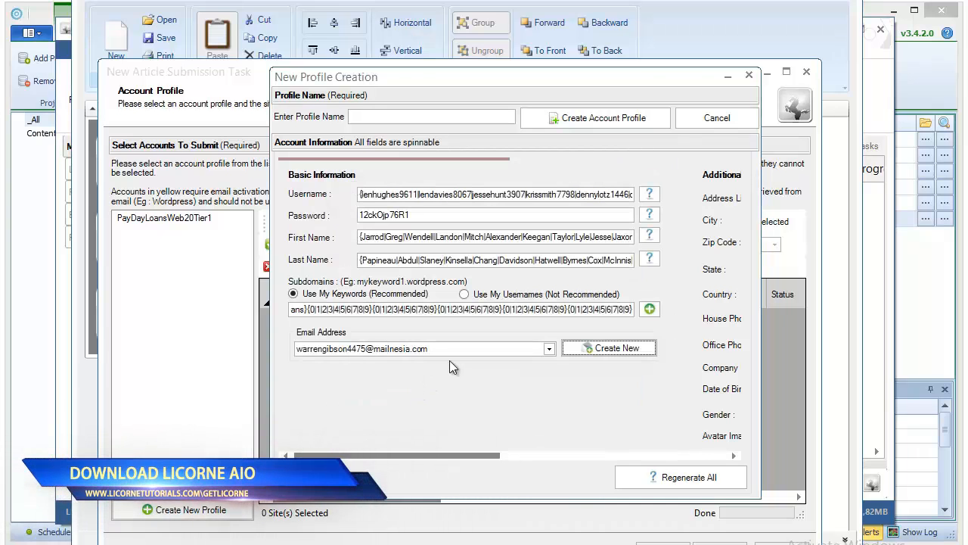
# Step: Begin adding a second email account with a typed address, then cancel it
pyautogui.click(617, 349)
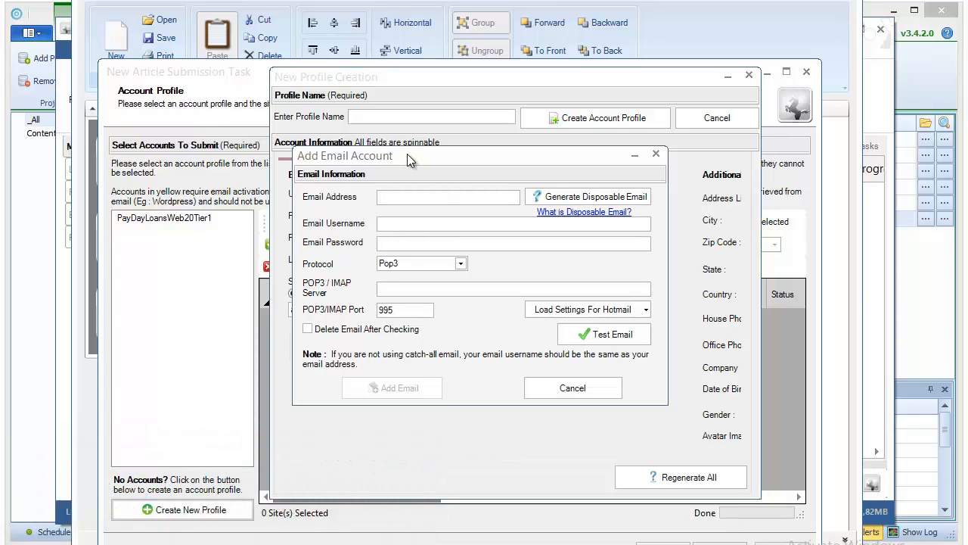
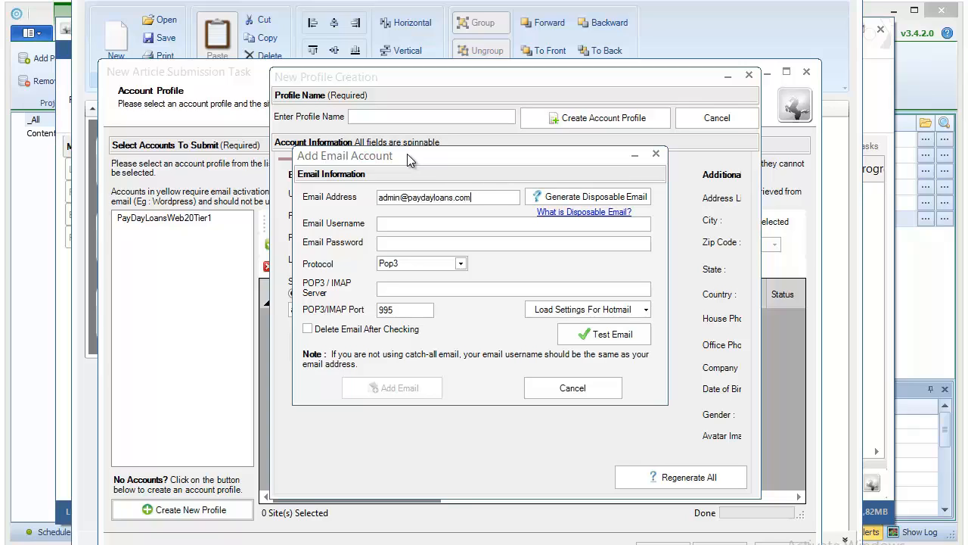
pyautogui.click(422, 243)
pyautogui.moveTo(381, 154); pyautogui.dragTo(179, 181)
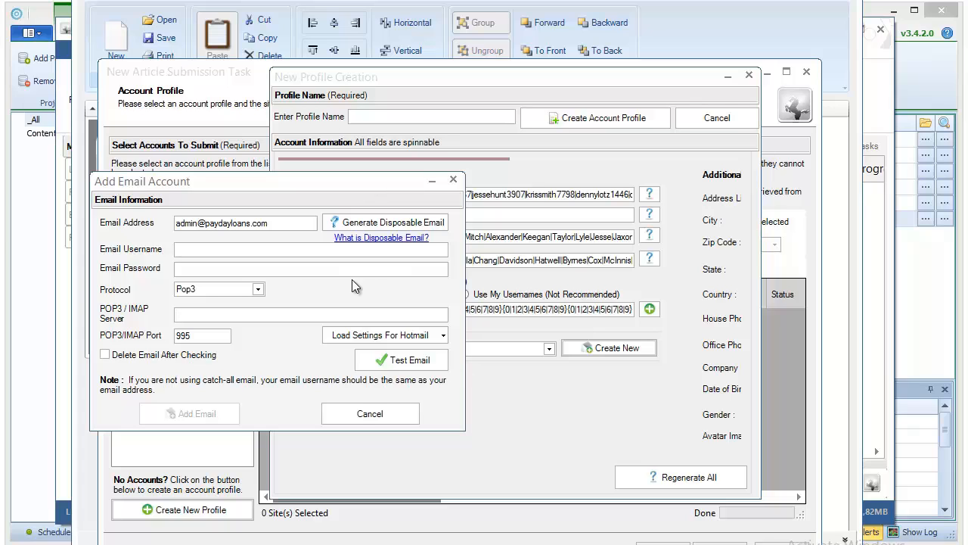
pyautogui.click(353, 414)
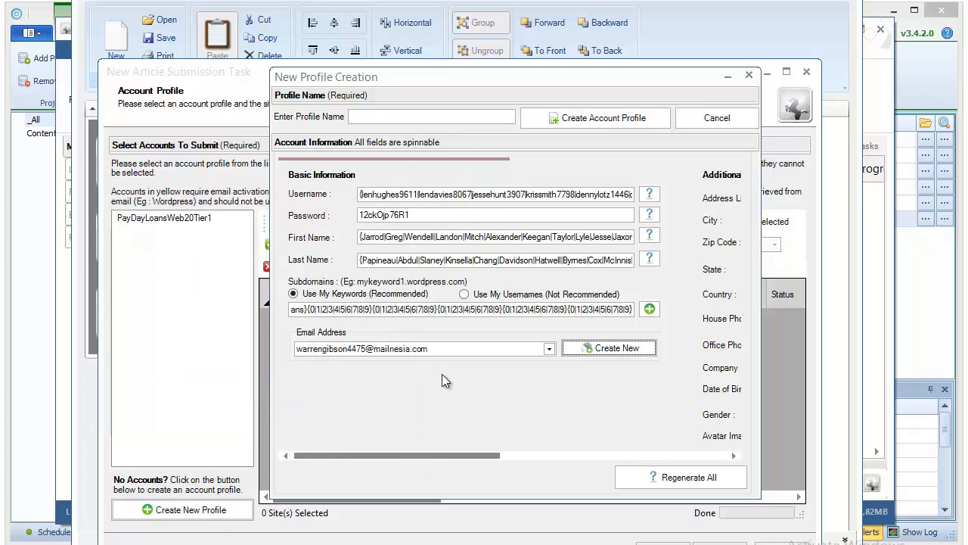
pyautogui.click(599, 355)
# Step: Choose the first saved disposable email address for the profile, cancelling a new email account
pyautogui.click(389, 349)
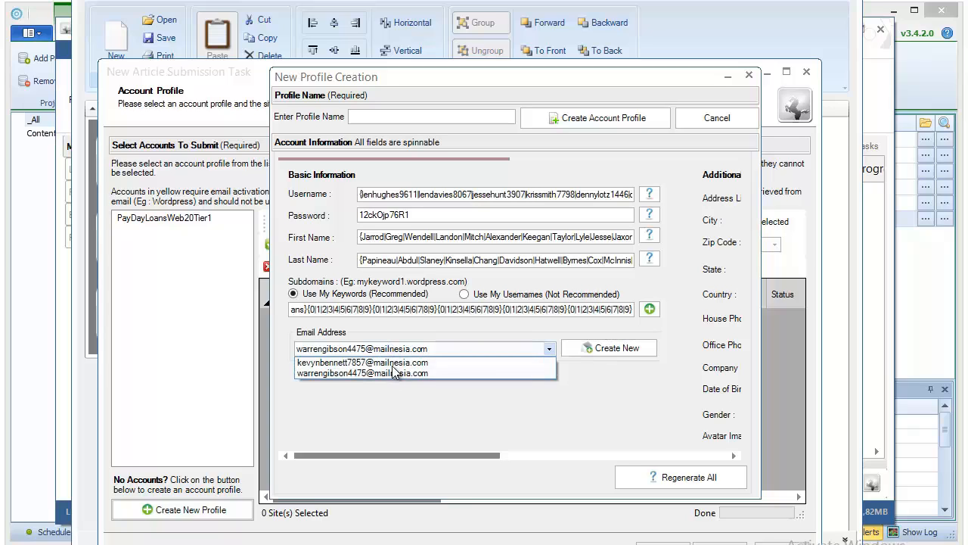
pyautogui.click(392, 362)
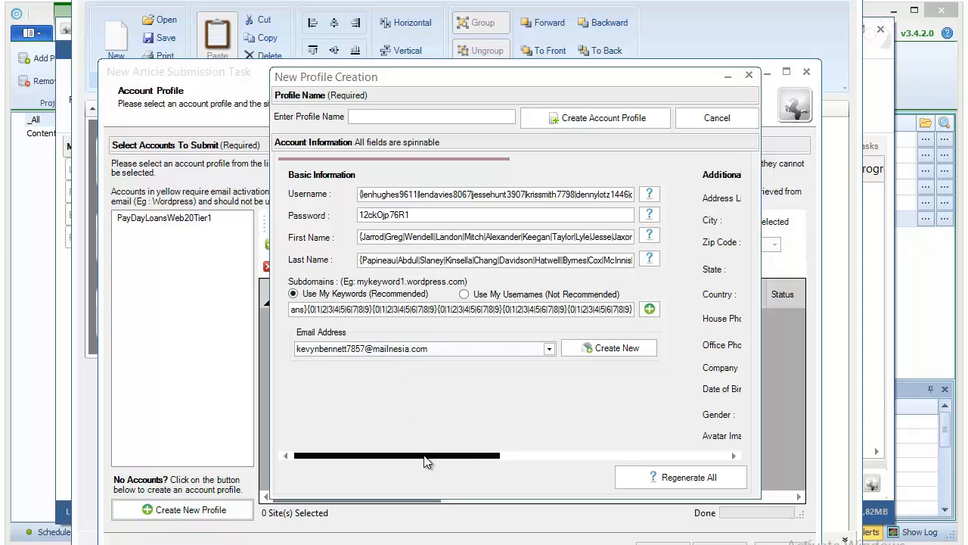
pyautogui.moveTo(426, 461); pyautogui.dragTo(697, 463)
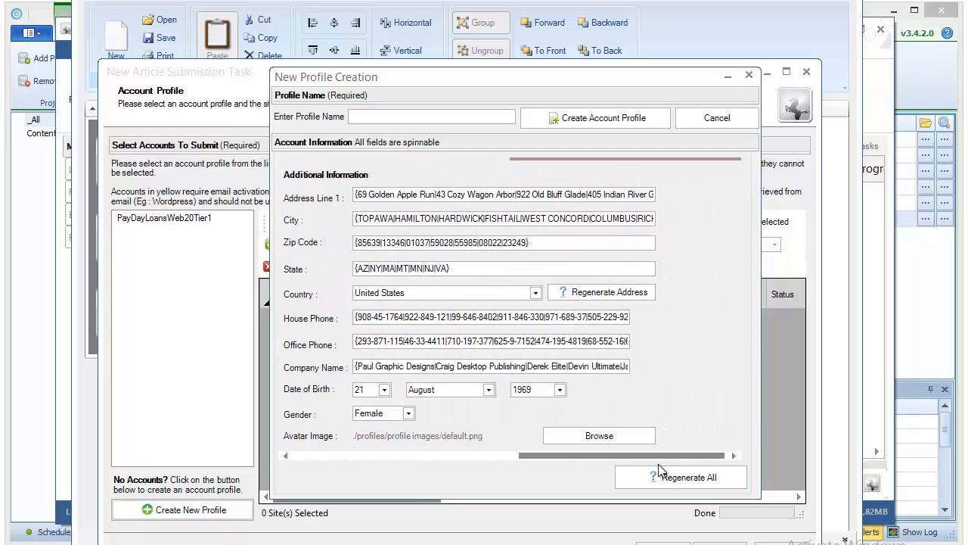
pyautogui.moveTo(530, 460); pyautogui.dragTo(277, 458)
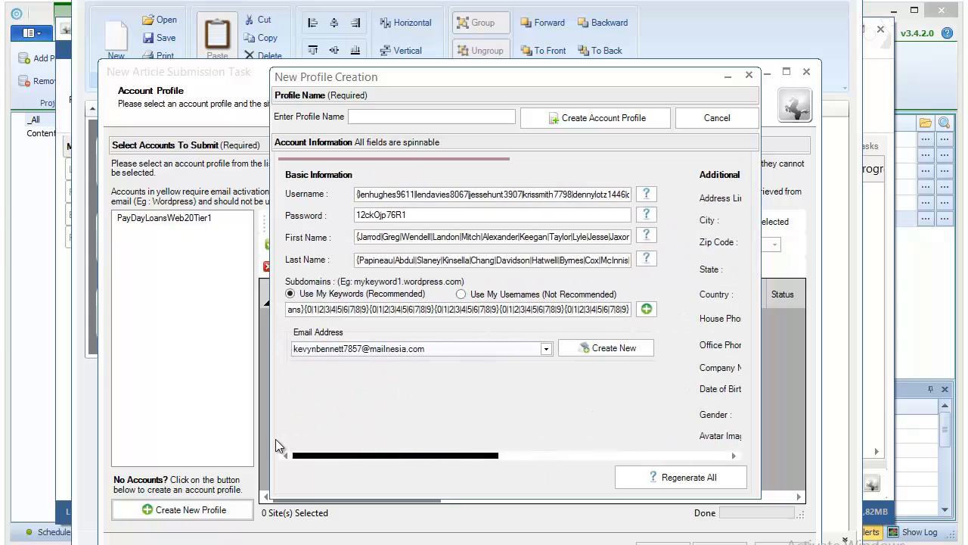
pyautogui.click(606, 346)
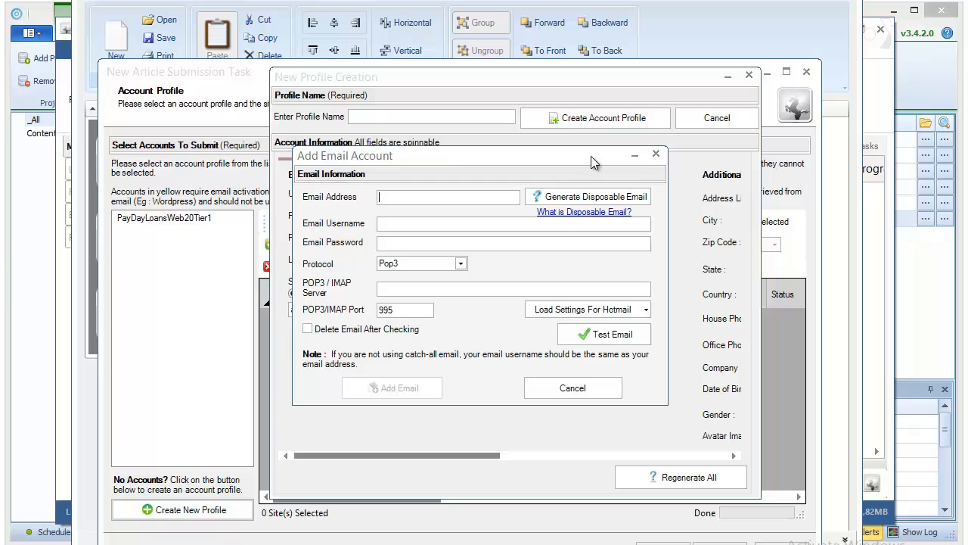
pyautogui.moveTo(591, 157); pyautogui.dragTo(489, 253)
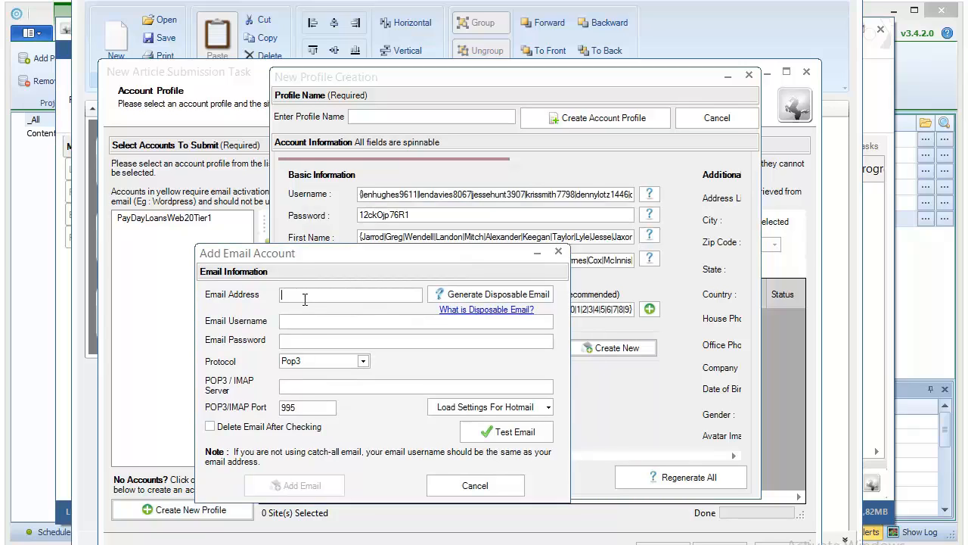
pyautogui.click(305, 296)
pyautogui.click(558, 251)
pyautogui.moveTo(451, 451); pyautogui.dragTo(414, 446)
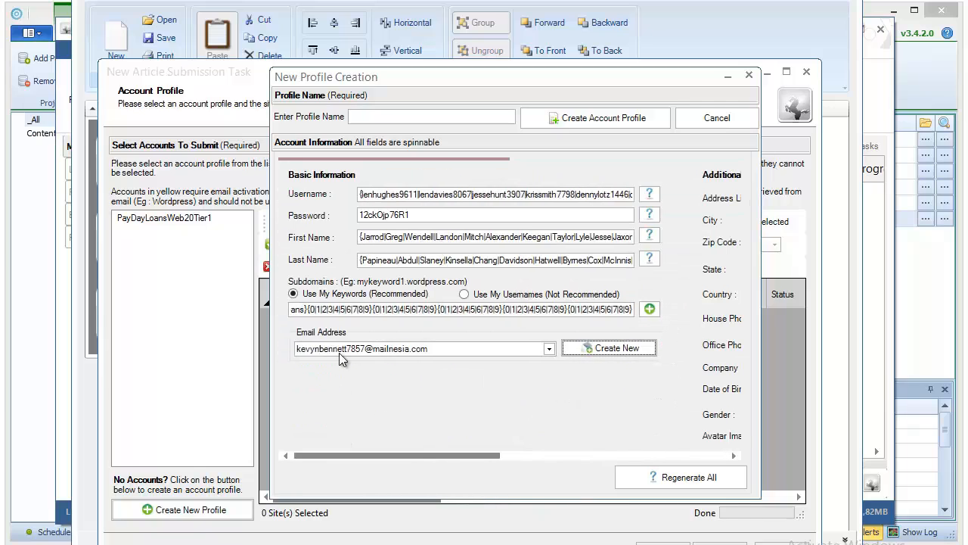
# Step: Name the profile PaydayLoansWikiTier2 and create the account profile
pyautogui.click(389, 119)
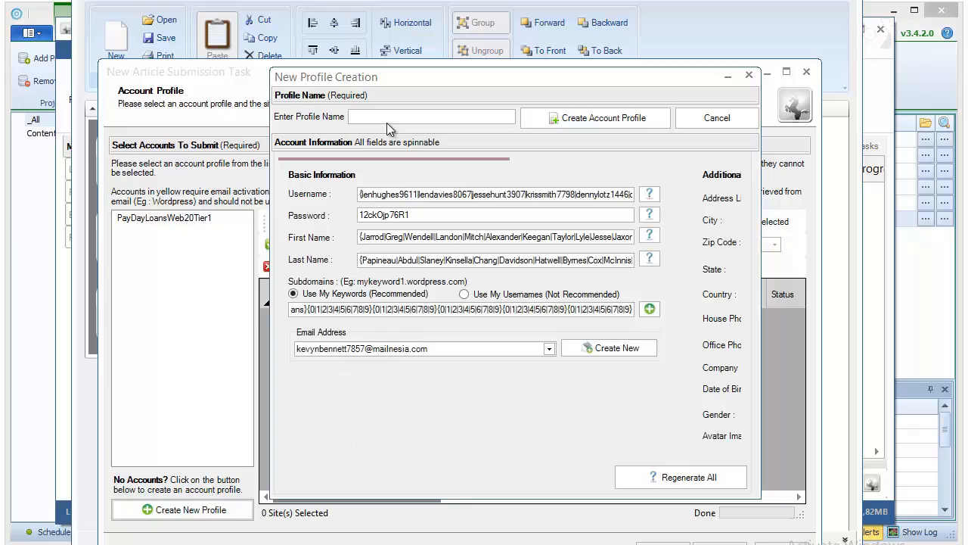
pyautogui.write('PaydayLoansWikiTier2')
pyautogui.click(563, 118)
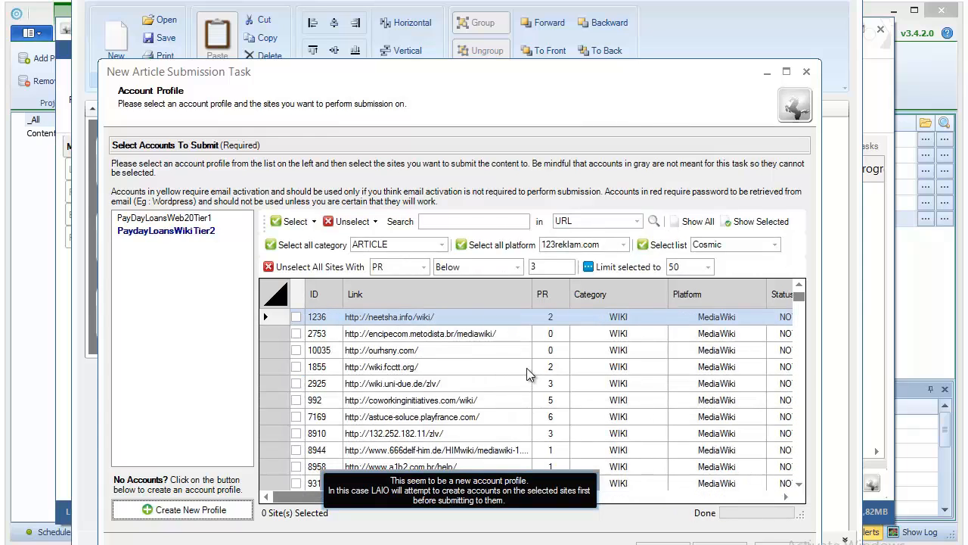
# Step: Use the PaydayLoansWikiTier2 profile and select every site in the WIKI category
pyautogui.click(184, 236)
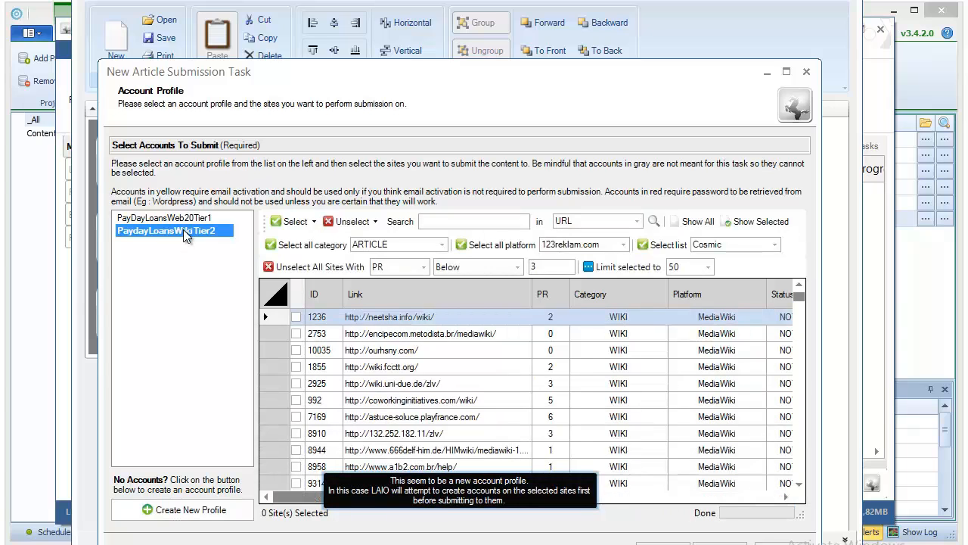
pyautogui.click(186, 230)
pyautogui.click(415, 242)
pyautogui.scroll(-3, 413, 325)
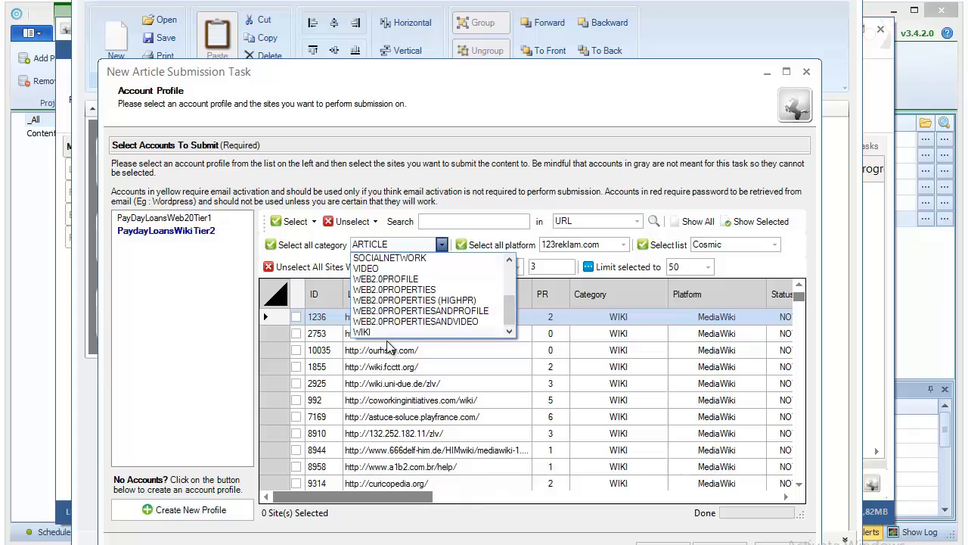
pyautogui.click(384, 331)
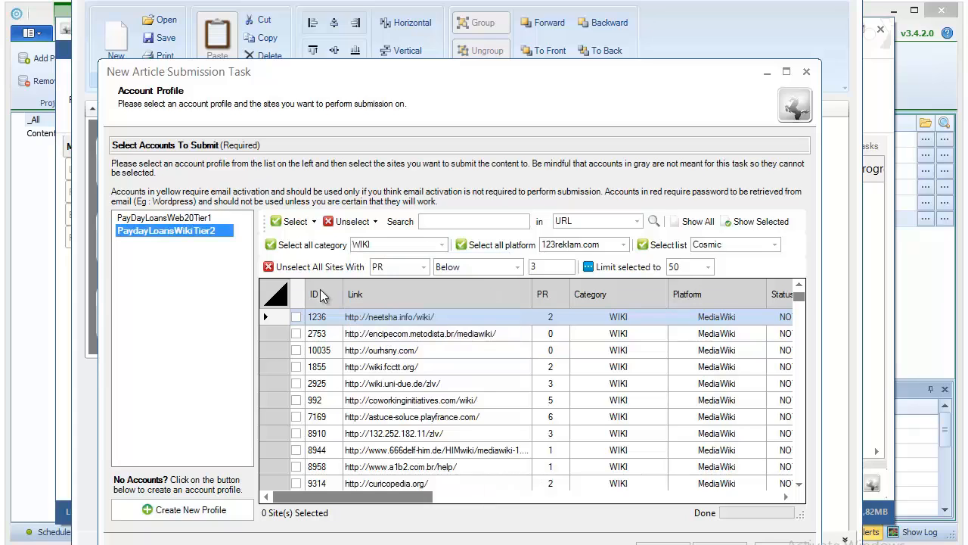
pyautogui.click(301, 250)
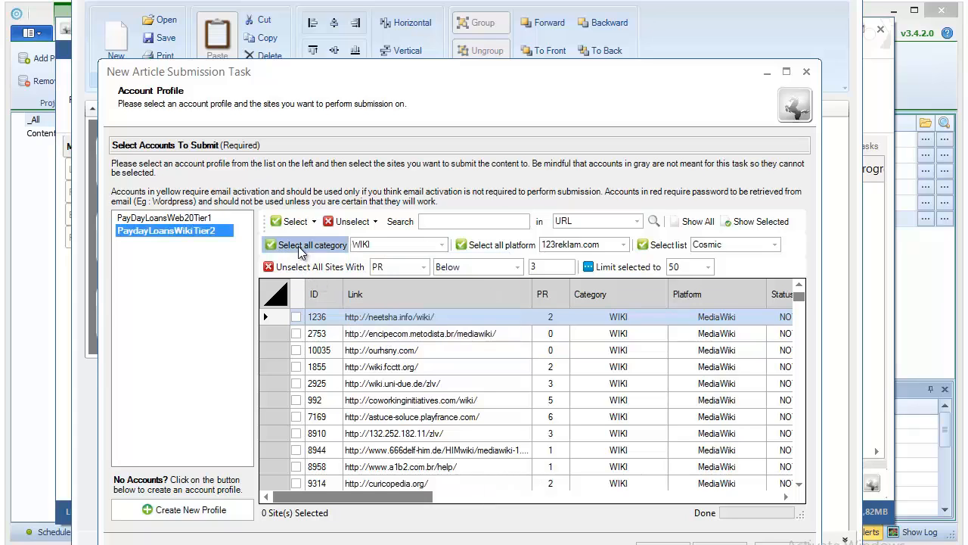
# Step: Unselect all sites with PR below 0, leaving 152 wiki sites selected
pyautogui.click(413, 271)
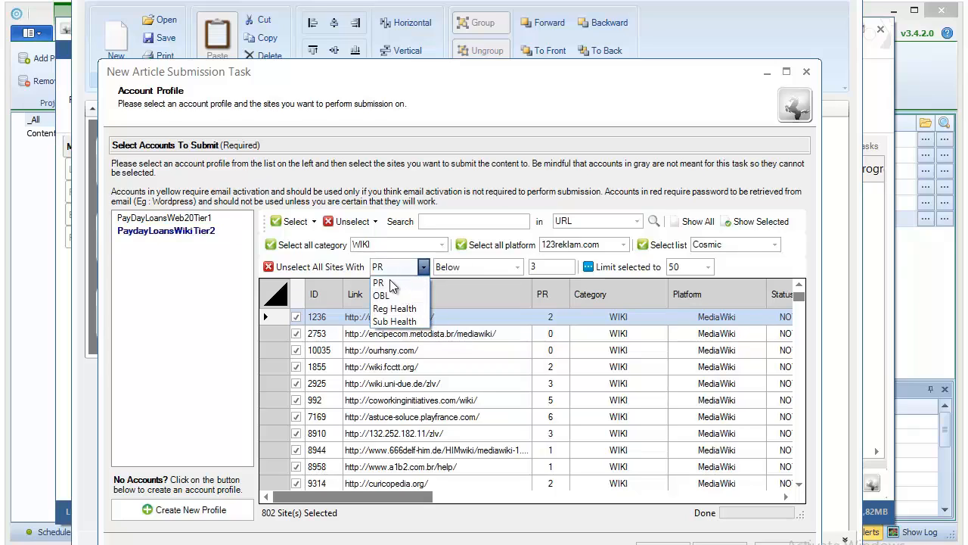
pyautogui.click(391, 282)
pyautogui.click(472, 268)
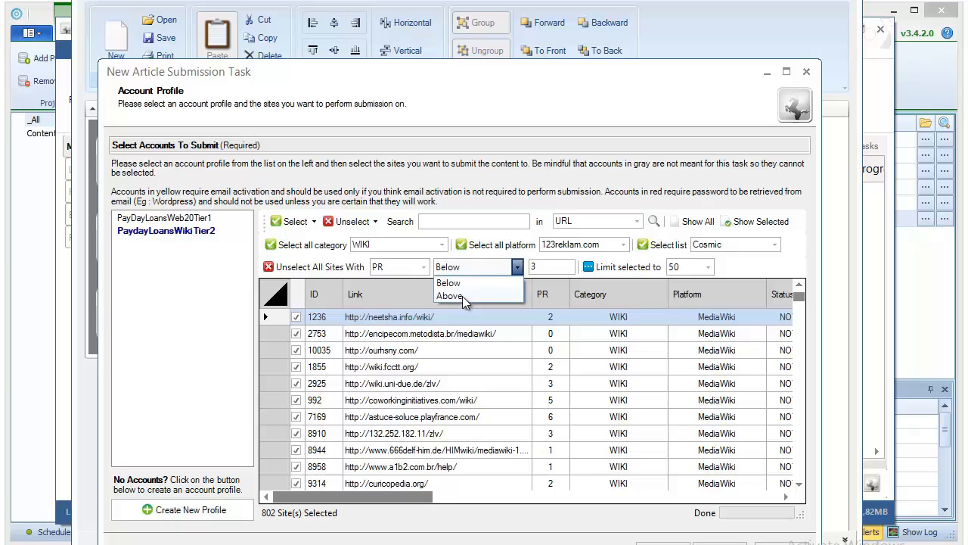
pyautogui.click(453, 283)
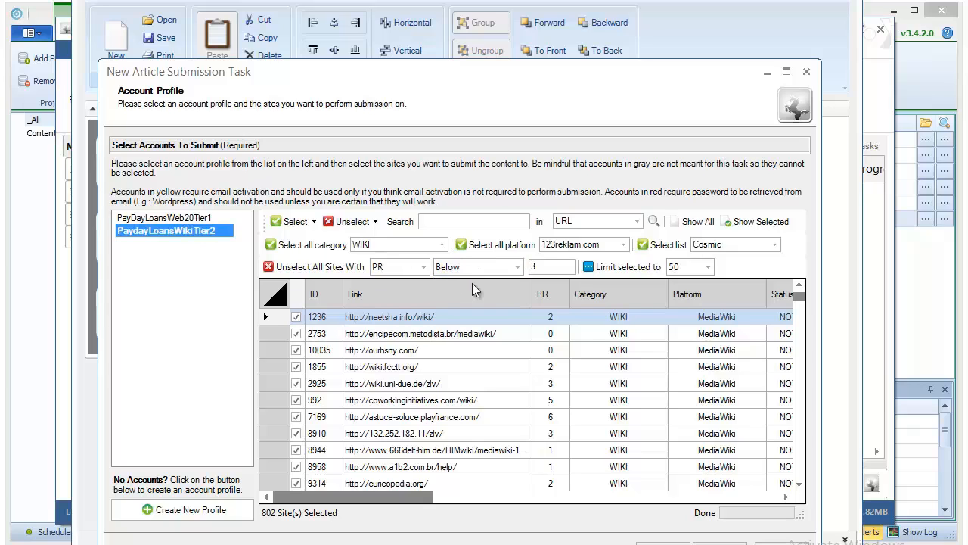
pyautogui.doubleClick(548, 268)
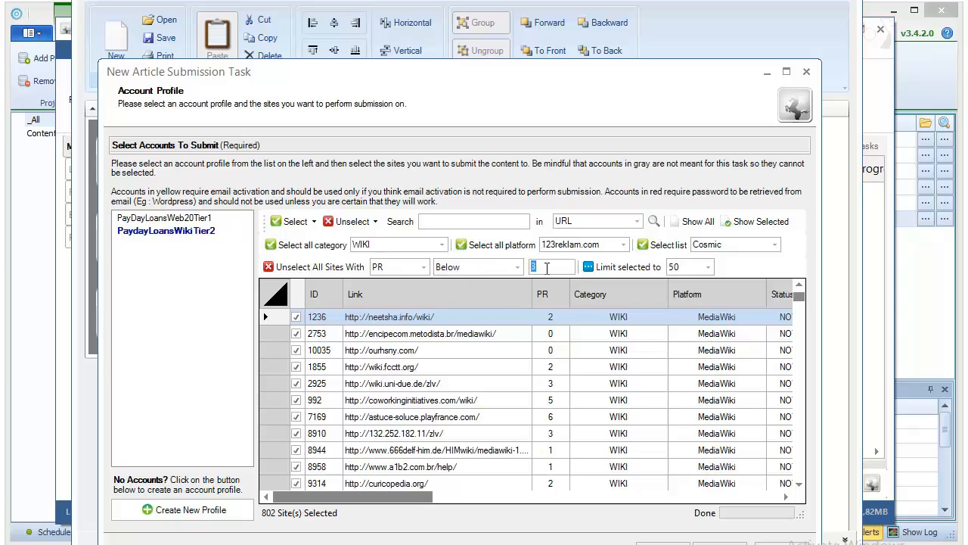
pyautogui.write('0')
pyautogui.click(314, 267)
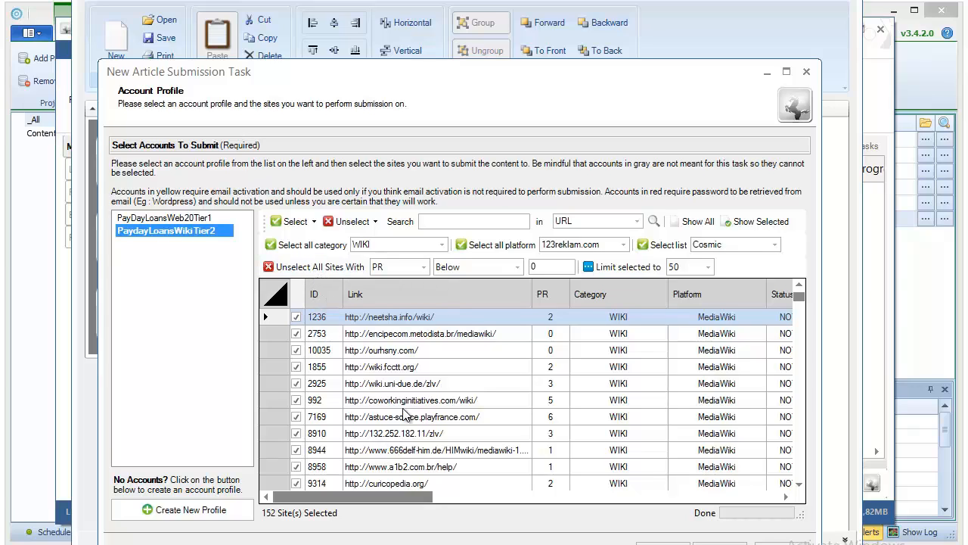
pyautogui.click(454, 269)
pyautogui.click(457, 267)
# Step: Set the article task to drip feed submission with a daily limit of 20
pyautogui.click(720, 543)
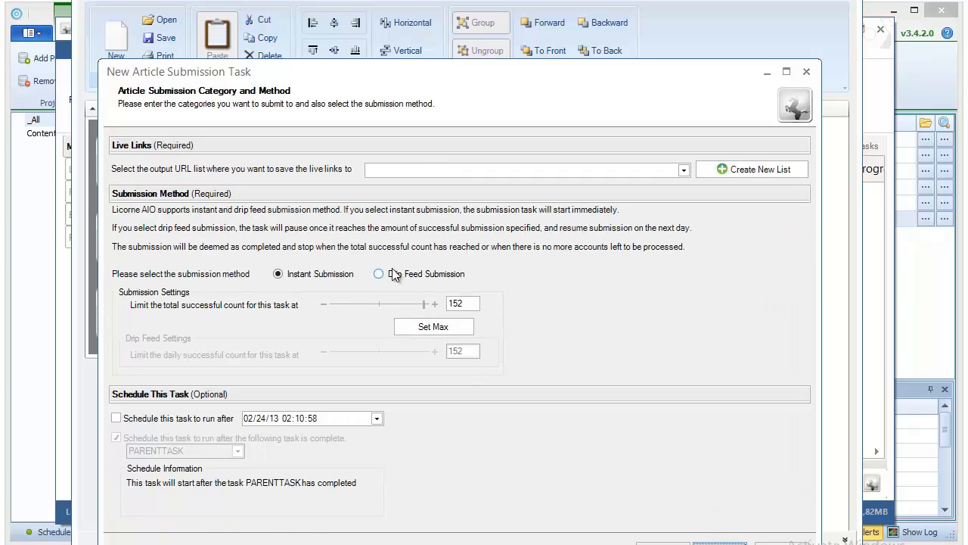
pyautogui.click(389, 274)
pyautogui.moveTo(426, 351); pyautogui.dragTo(345, 353)
pyautogui.click(438, 355)
pyautogui.click(438, 355)
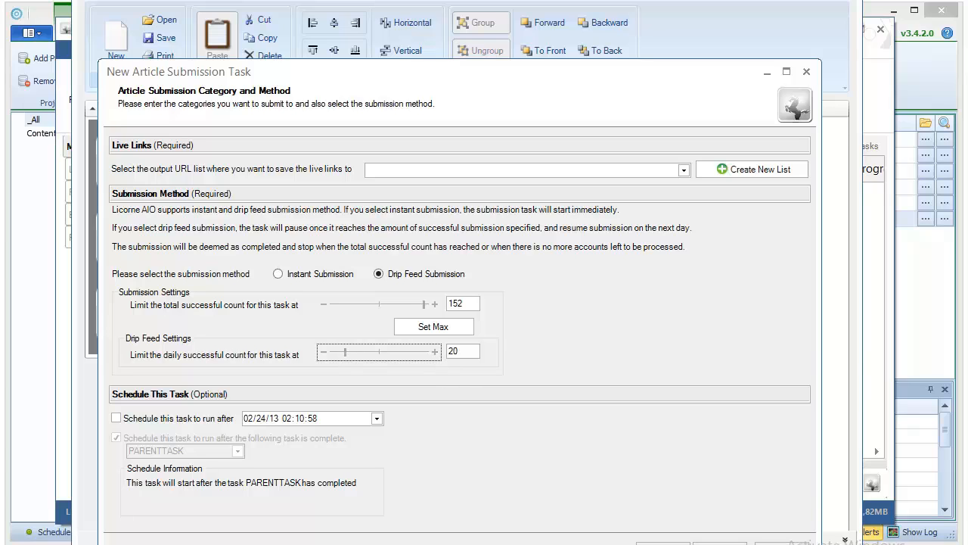
pyautogui.click(721, 544)
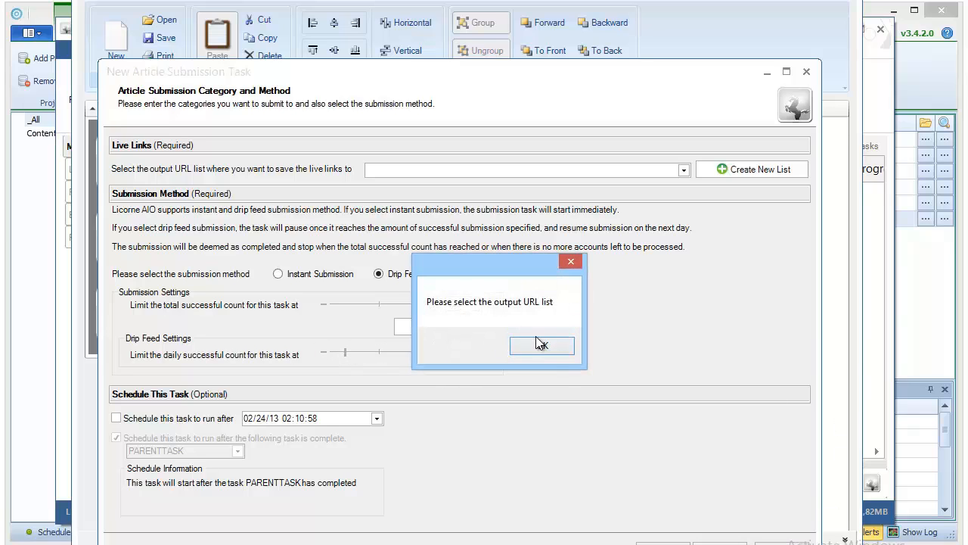
# Step: Create the output URL list PaydayLoansTier2 and finish the article submission task
pyautogui.click(542, 345)
pyautogui.click(748, 169)
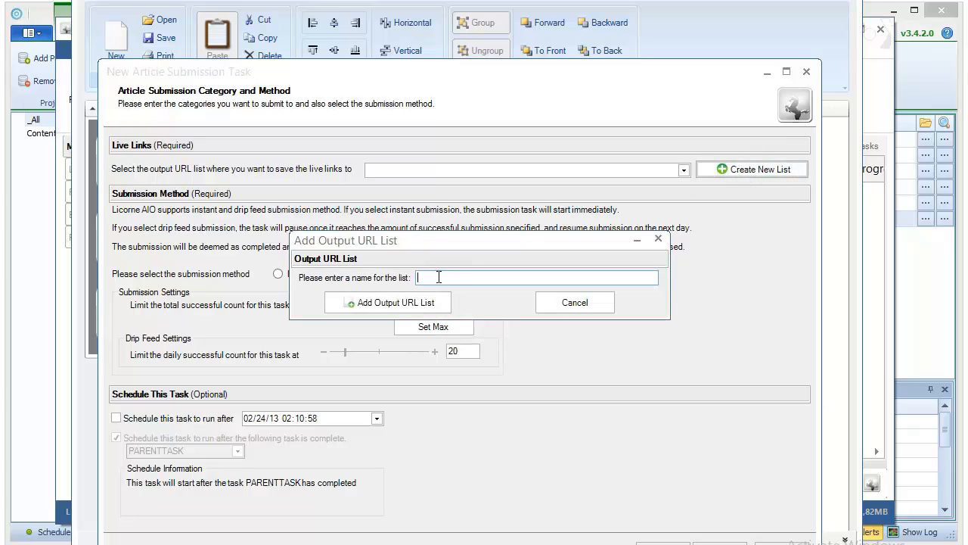
pyautogui.write('PaydayLoansTier2')
pyautogui.click(373, 305)
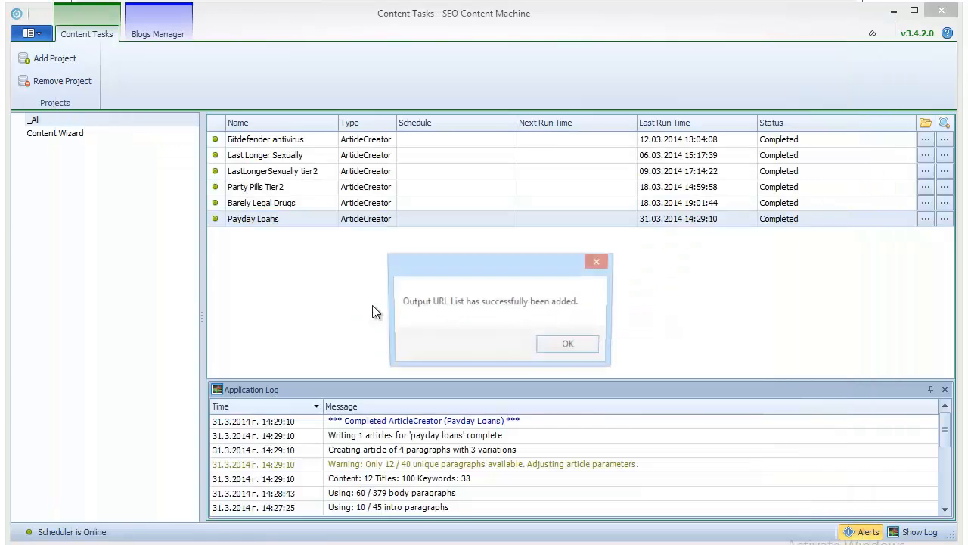
pyautogui.click(574, 345)
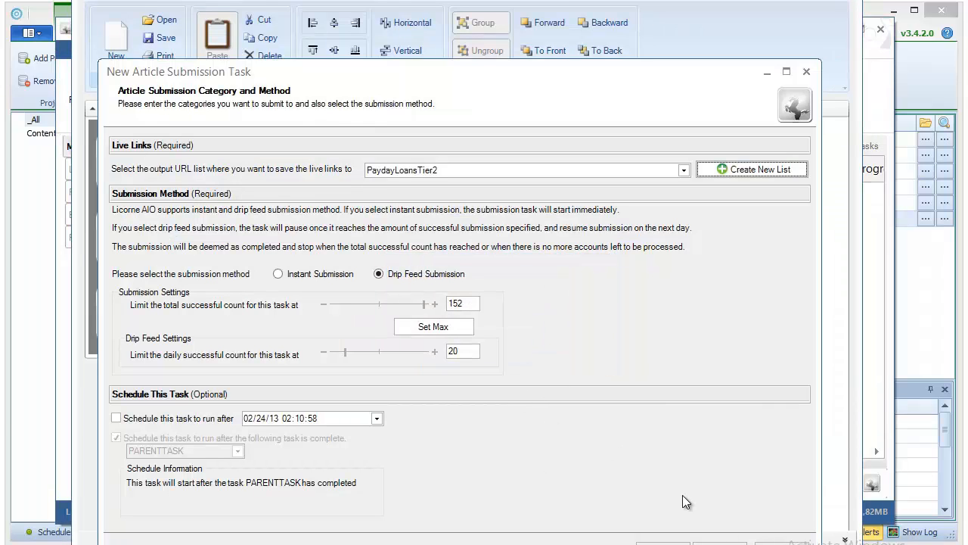
pyautogui.click(720, 543)
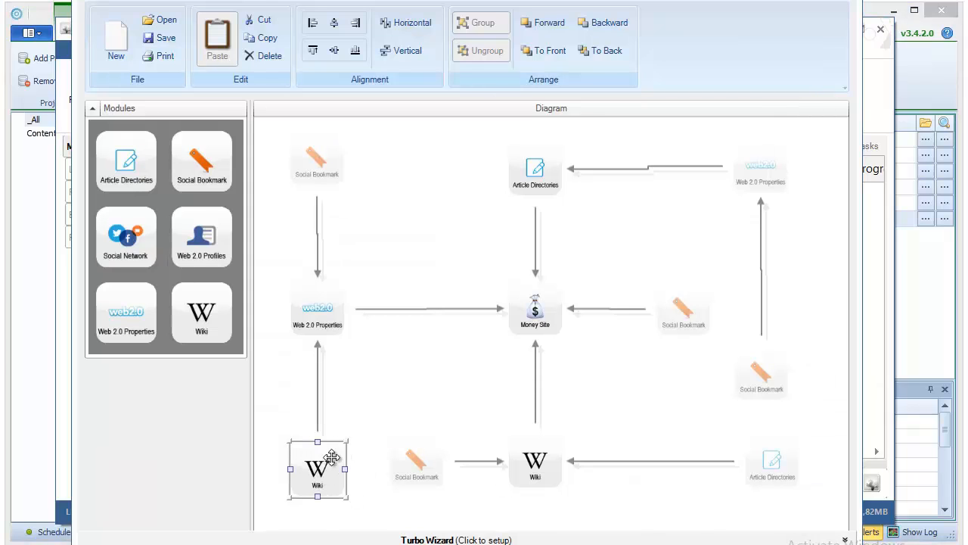
# Step: Select all ten diagram modules and add them as tasks to MyFirstSite, confirming the prompt
pyautogui.click(279, 466)
pyautogui.click(316, 474)
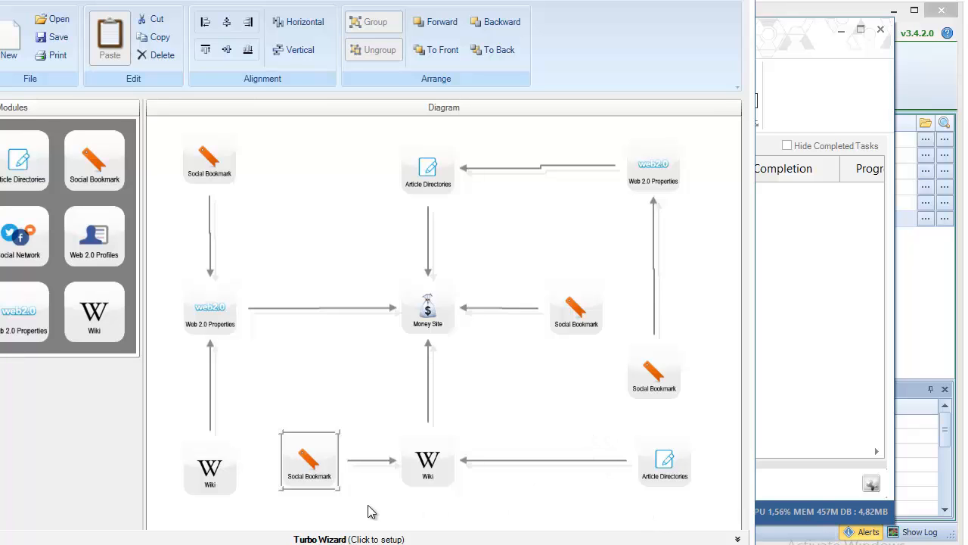
pyautogui.click(209, 163)
pyautogui.moveTo(715, 129); pyautogui.dragTo(179, 507)
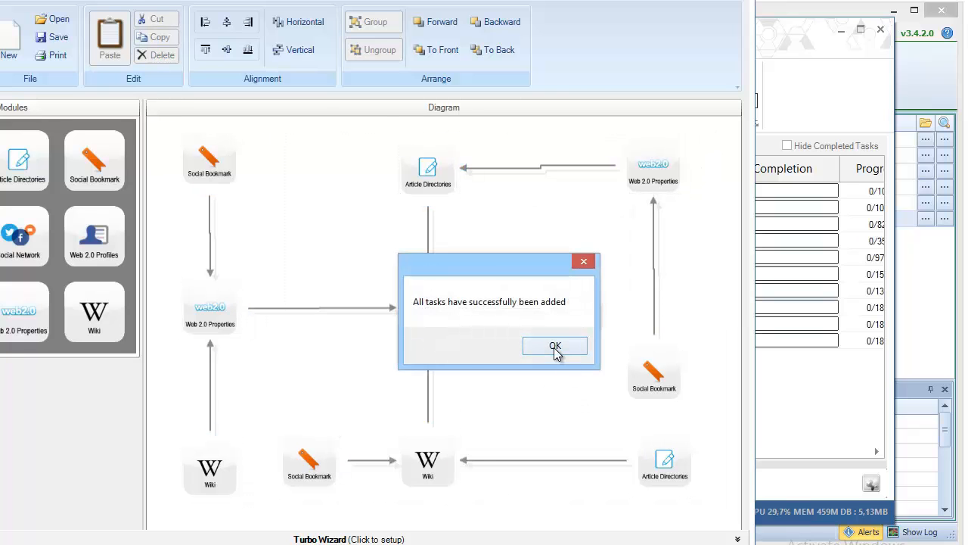
pyautogui.click(555, 348)
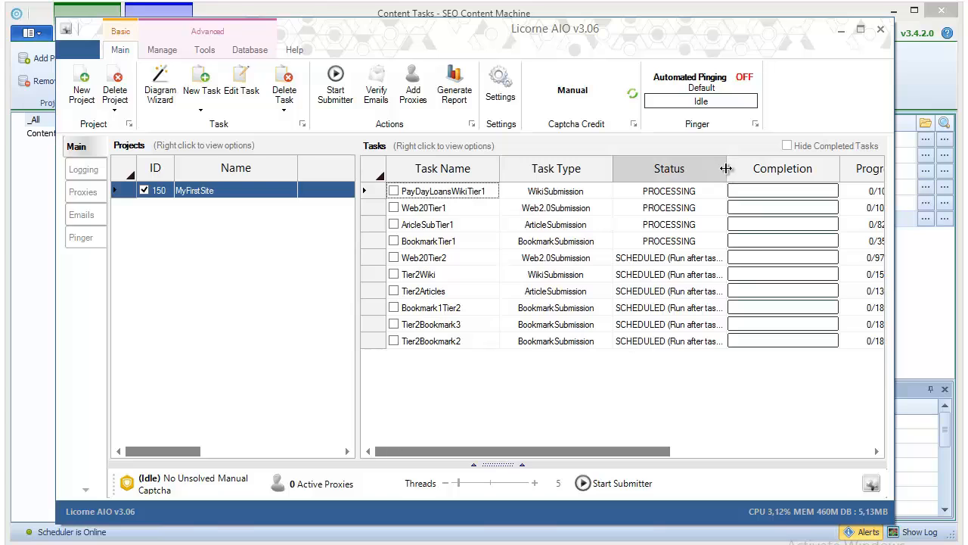
# Step: Widen the Status column, then bring up an empty Add Proxies dialog on the Proxies page
pyautogui.moveTo(727, 172); pyautogui.dragTo(753, 172)
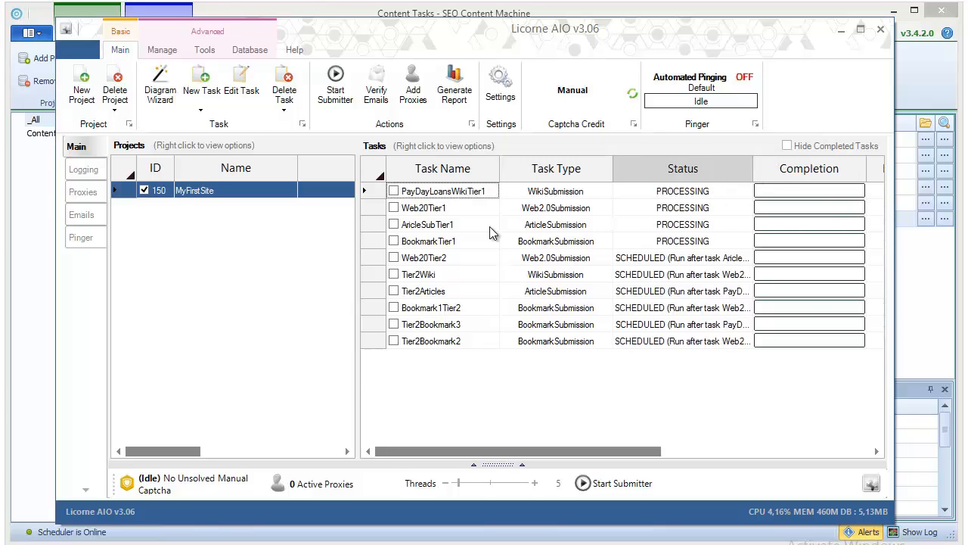
pyautogui.click(413, 89)
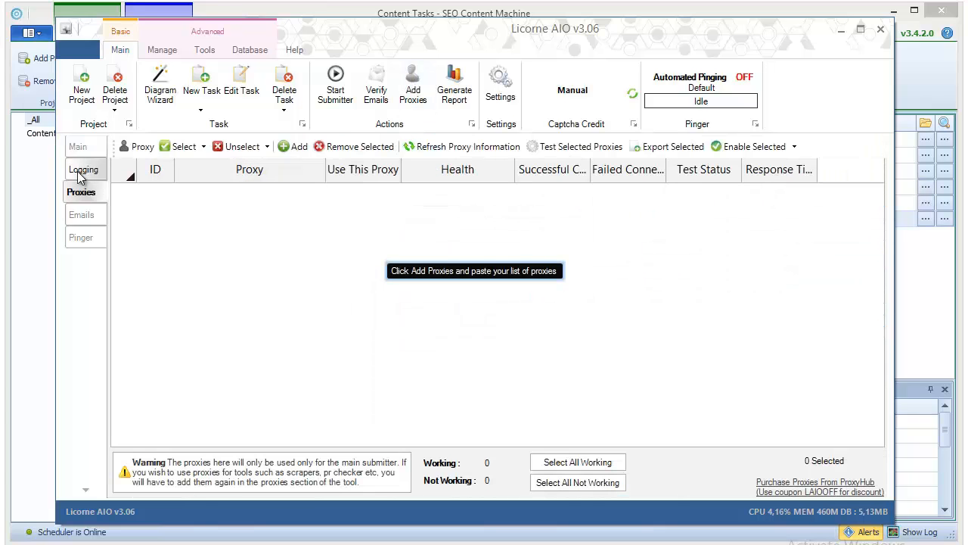
pyautogui.click(301, 149)
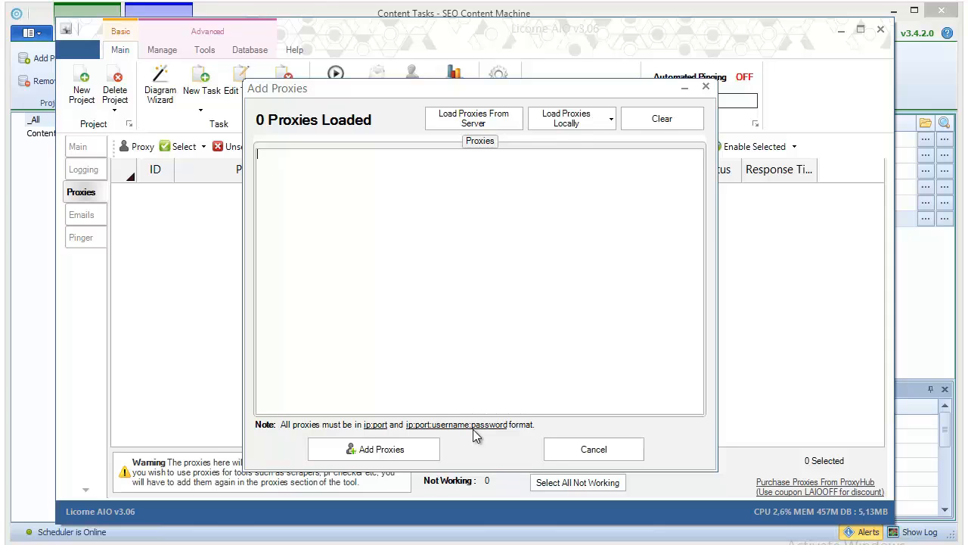
# Step: Load the server's daily list of 559 proxies, then cancel it and return to the Main task view
pyautogui.click(573, 125)
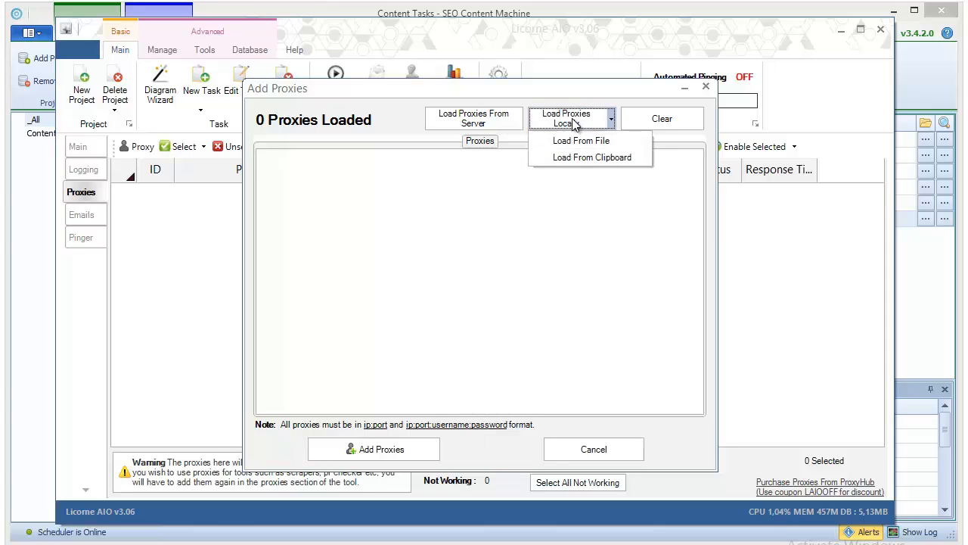
pyautogui.click(507, 115)
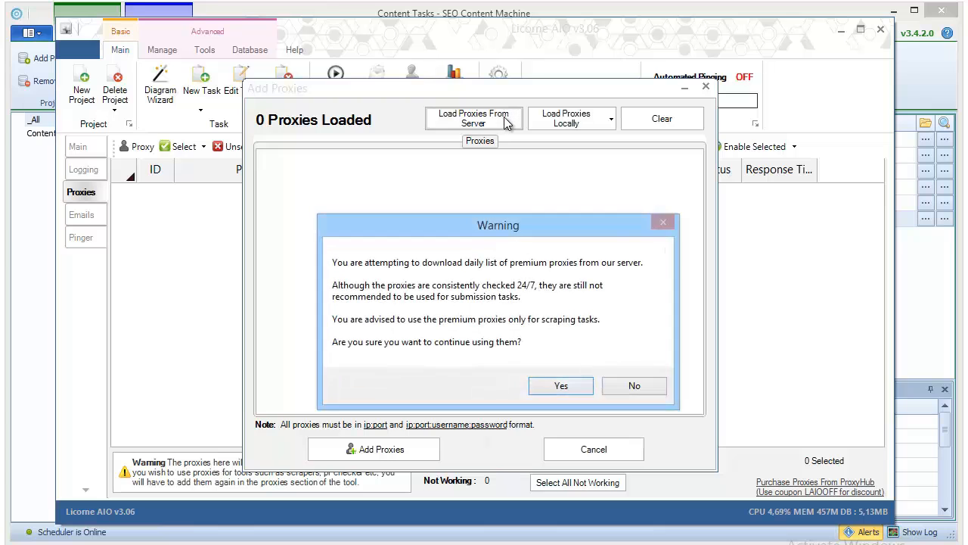
pyautogui.click(561, 388)
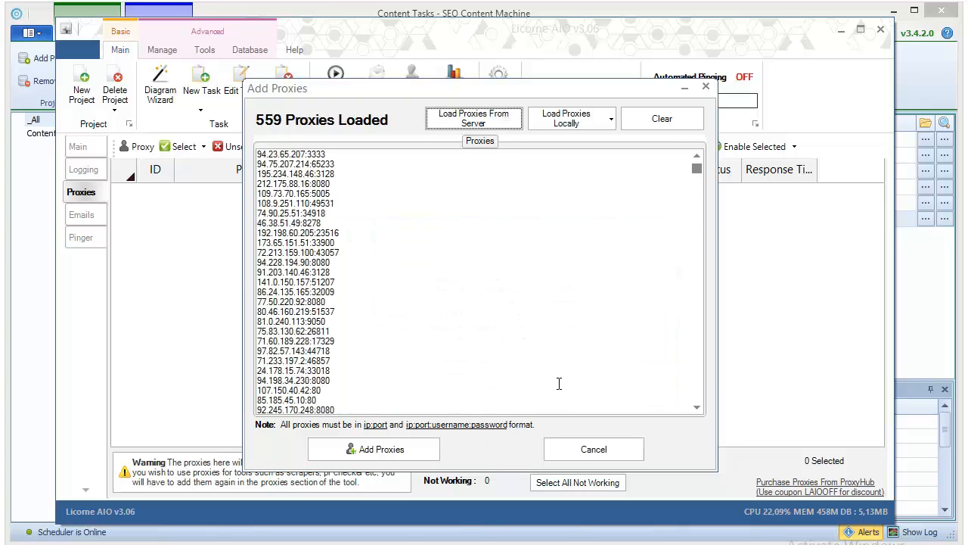
pyautogui.moveTo(696, 168); pyautogui.dragTo(665, 137)
pyautogui.click(564, 451)
pyautogui.click(83, 149)
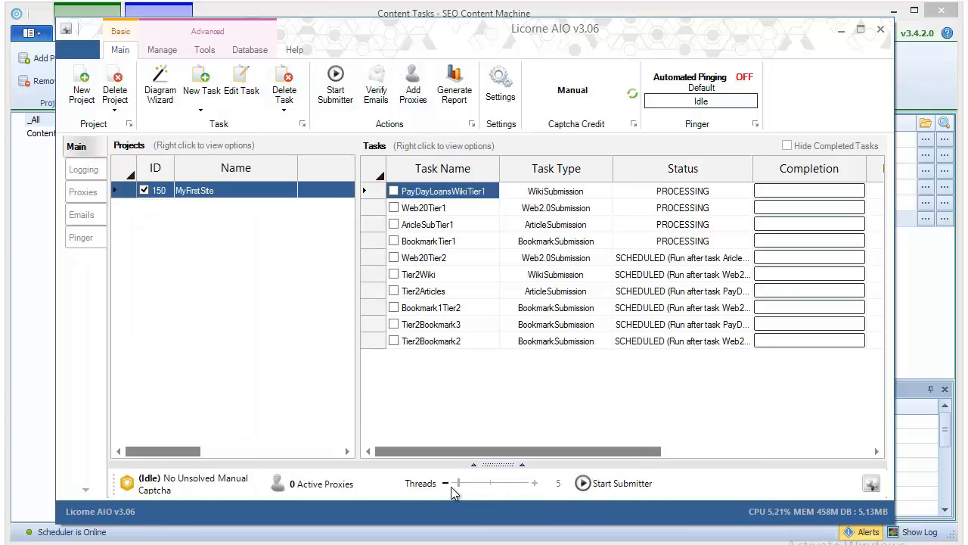
# Step: Set the submitter threads to 10 and review each of the ten tier task rows
pyautogui.moveTo(458, 484); pyautogui.dragTo(463, 485)
pyautogui.click(535, 483)
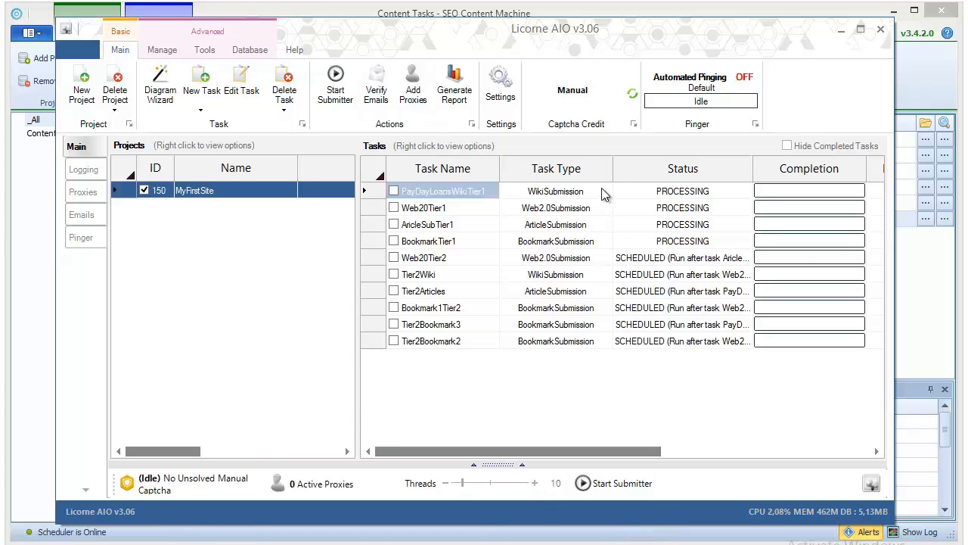
pyautogui.click(574, 241)
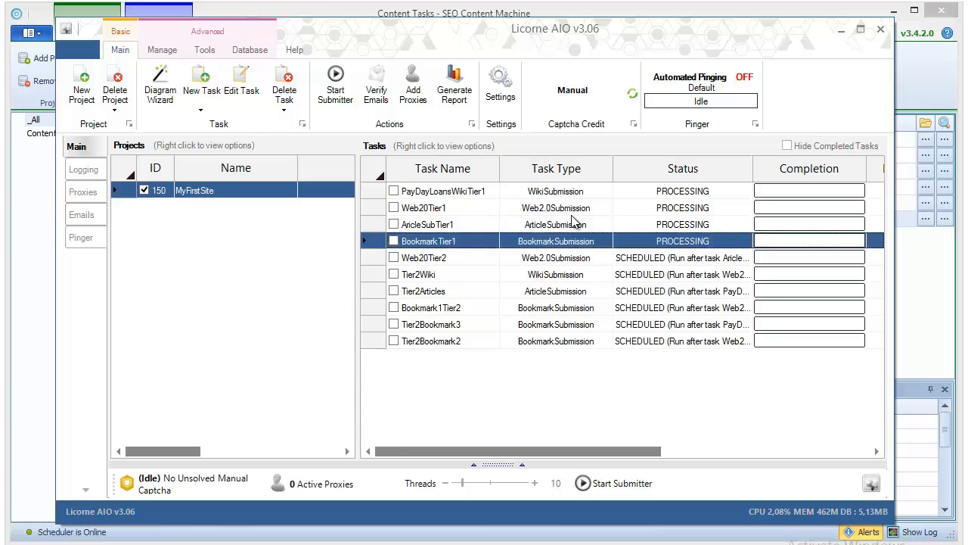
pyautogui.click(573, 208)
pyautogui.click(573, 224)
pyautogui.click(570, 196)
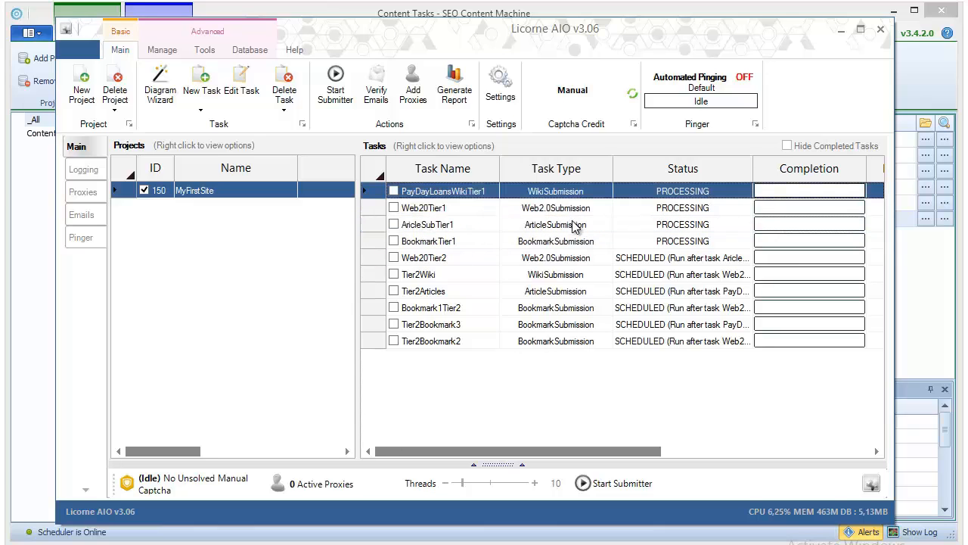
pyautogui.click(575, 257)
pyautogui.click(566, 279)
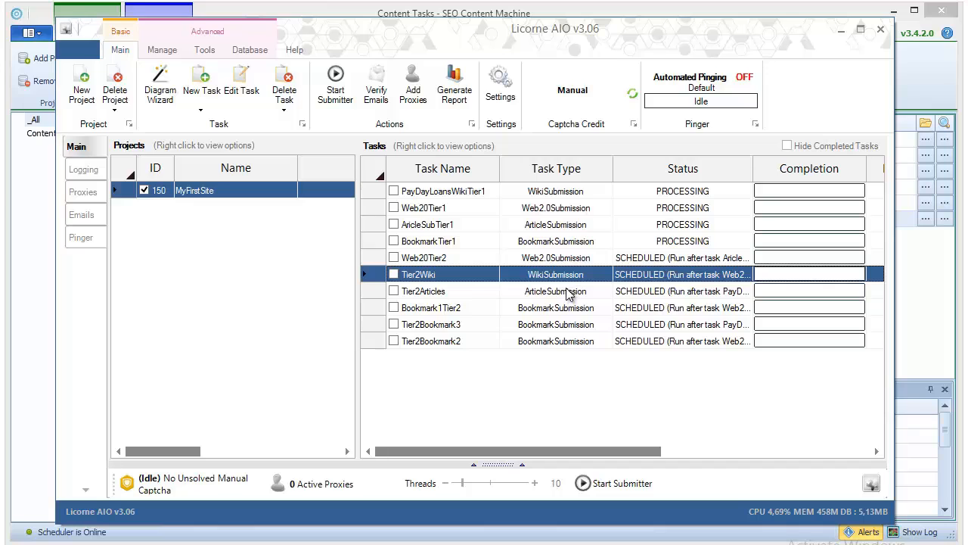
pyautogui.click(568, 294)
pyautogui.click(566, 310)
pyautogui.click(564, 326)
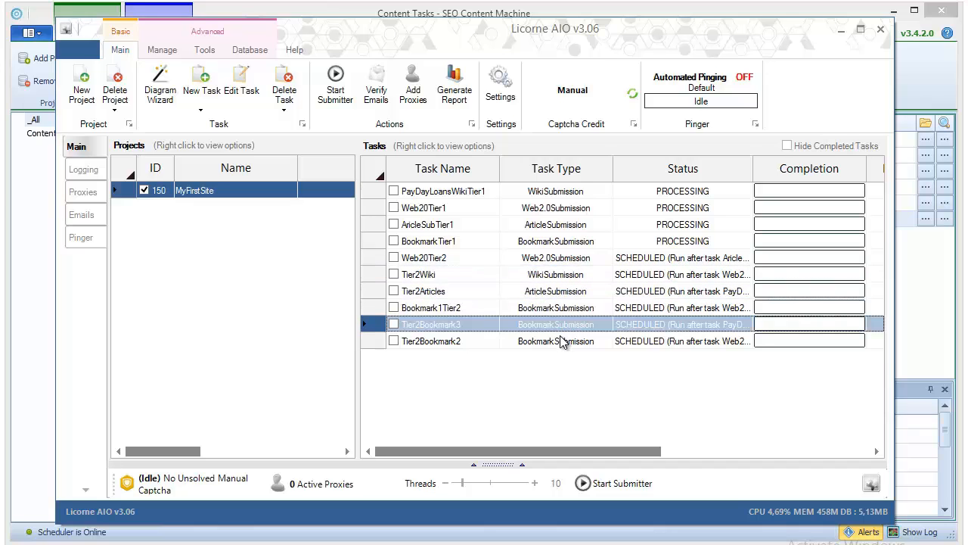
pyautogui.click(563, 342)
# Step: Recheck the Web20Tier2, BookmarkTier1, ArticleSubTier1, Web20Tier1 and PayDayLoansWikiTier1 task rows
pyautogui.click(567, 262)
pyautogui.click(569, 241)
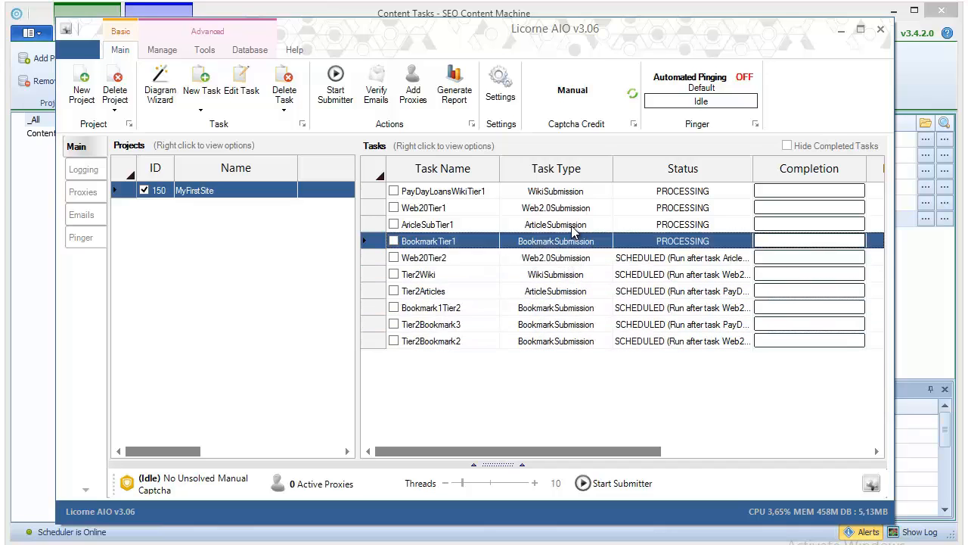
pyautogui.click(571, 224)
pyautogui.click(575, 207)
pyautogui.click(572, 194)
pyautogui.click(567, 241)
pyautogui.click(567, 208)
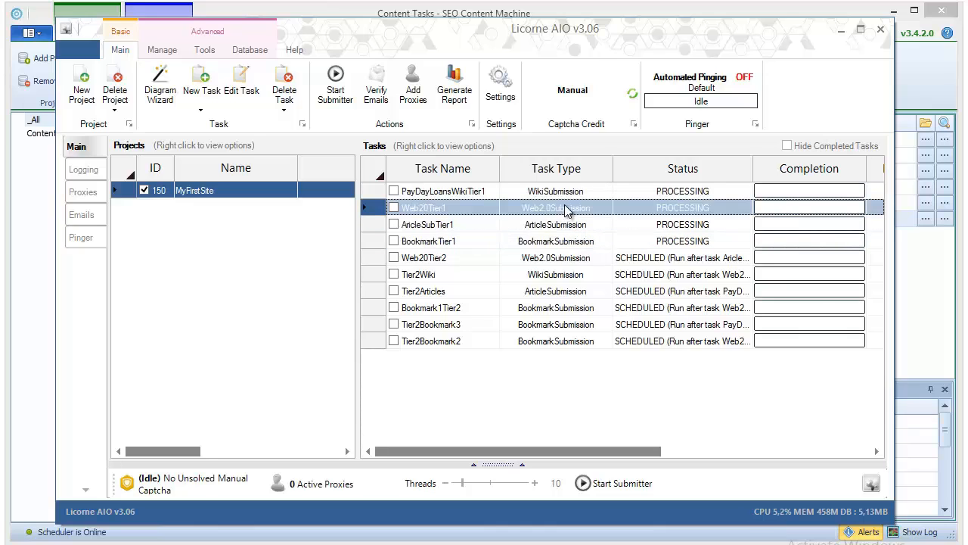
pyautogui.click(580, 260)
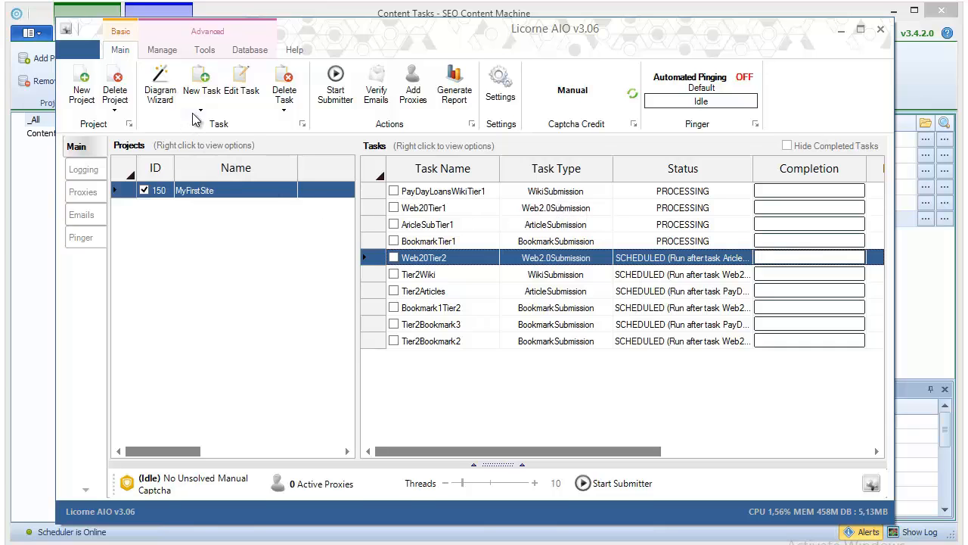
pyautogui.click(435, 224)
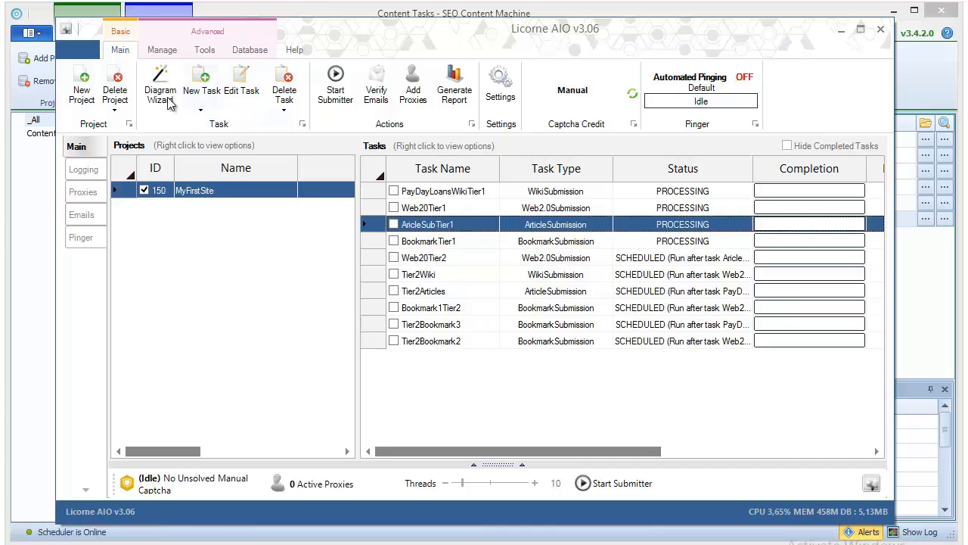
pyautogui.click(200, 112)
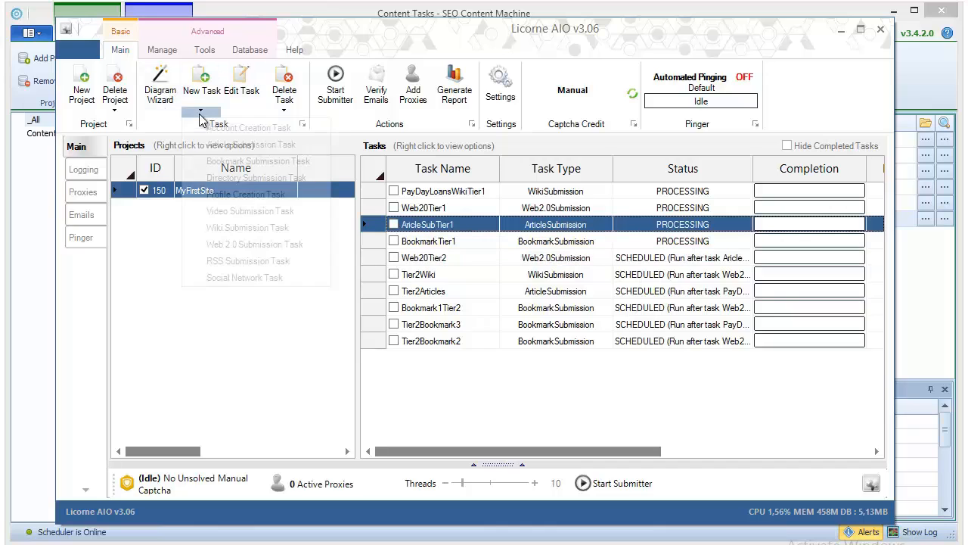
pyautogui.click(243, 229)
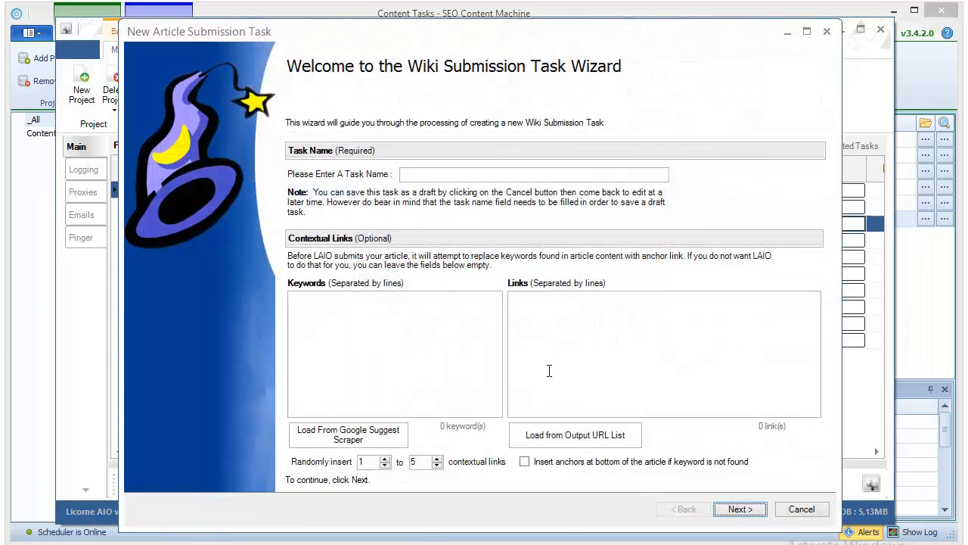
pyautogui.click(398, 362)
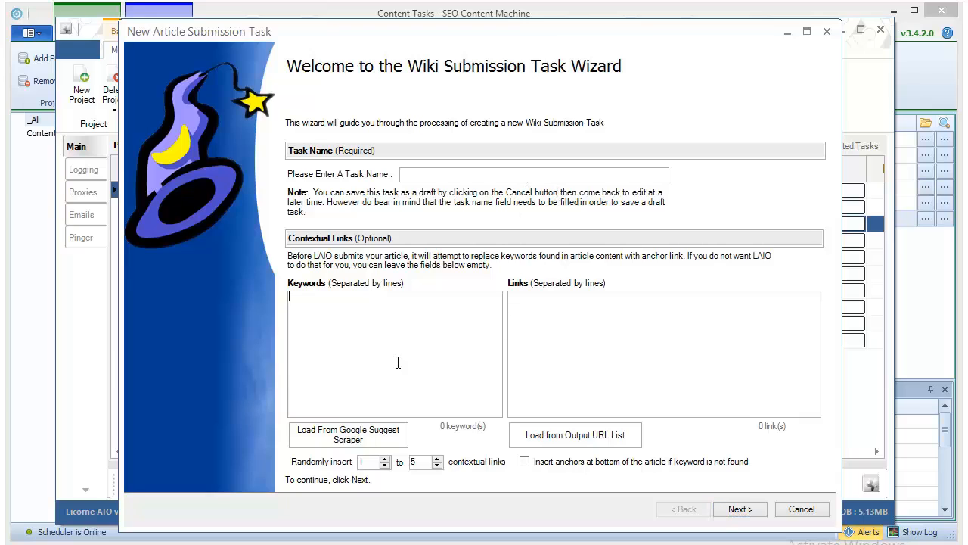
pyautogui.click(571, 328)
pyautogui.click(795, 511)
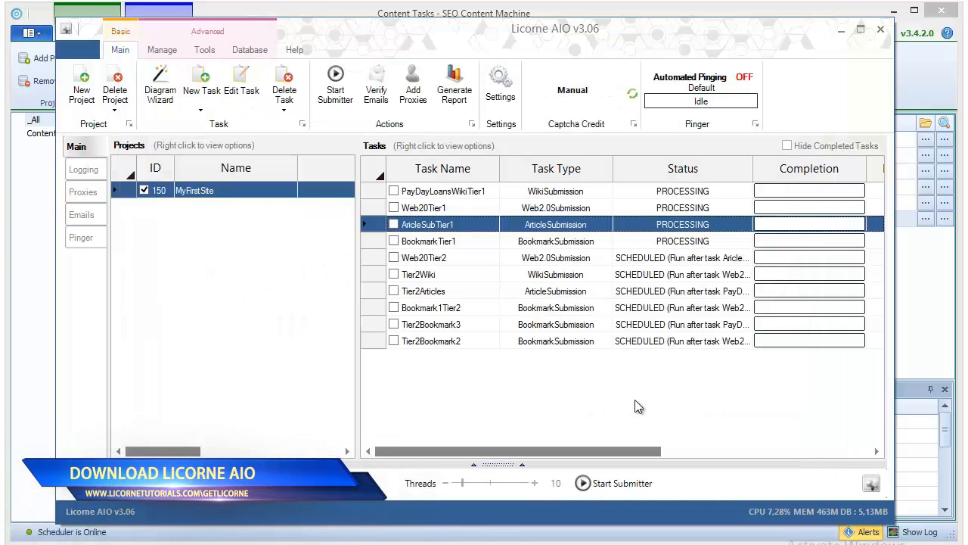
pyautogui.click(593, 400)
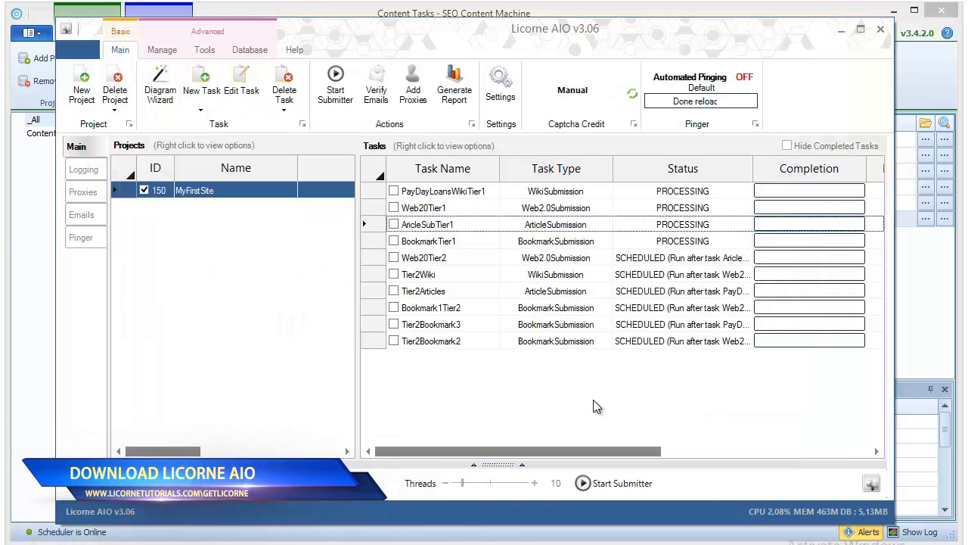